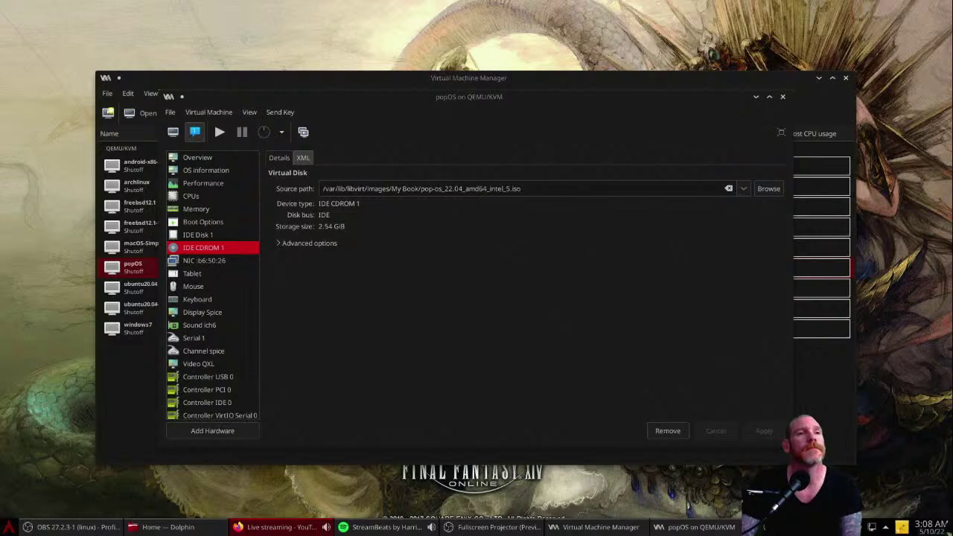
Step: Review the popOS VM's overview, CPU and memory settings
left_click(472, 316)
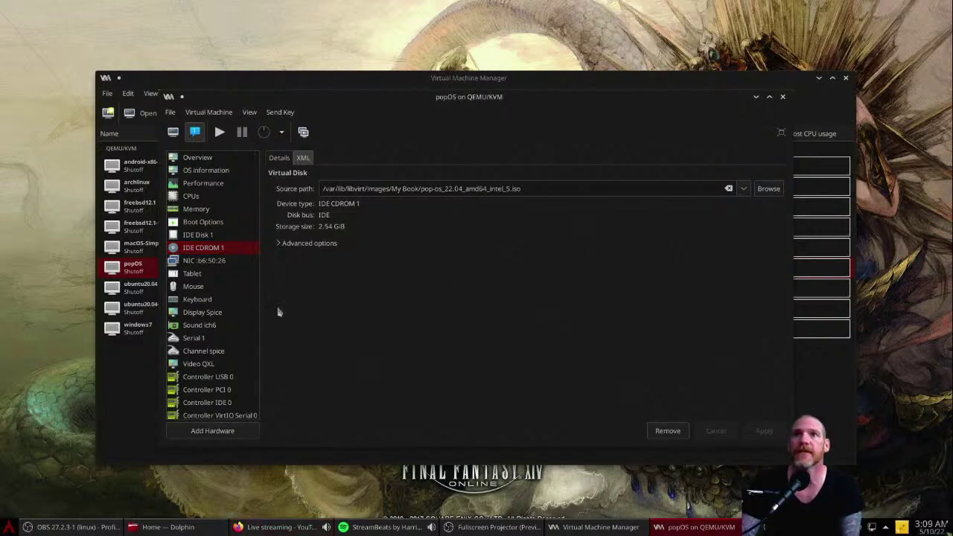
left_click_drag(356, 98, 347, 121)
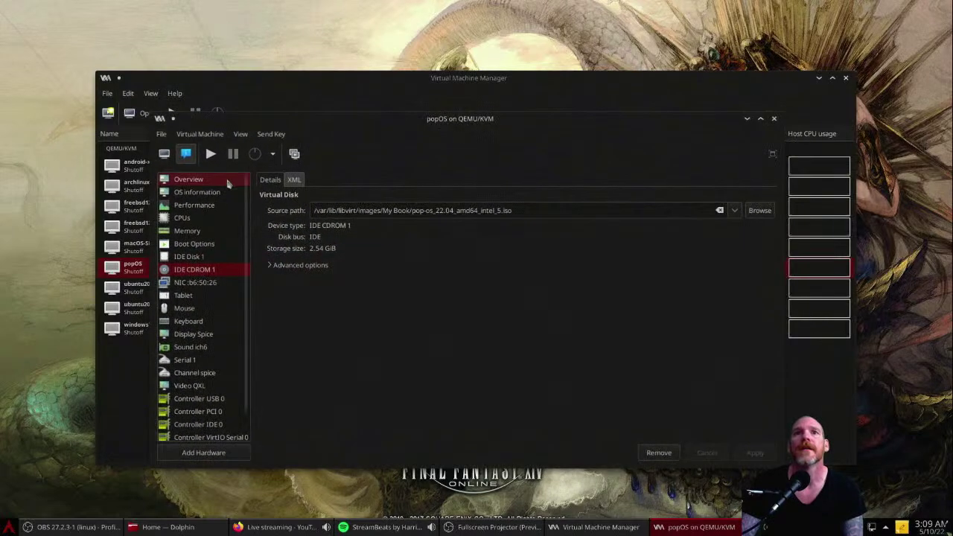
left_click(206, 181)
left_click(206, 218)
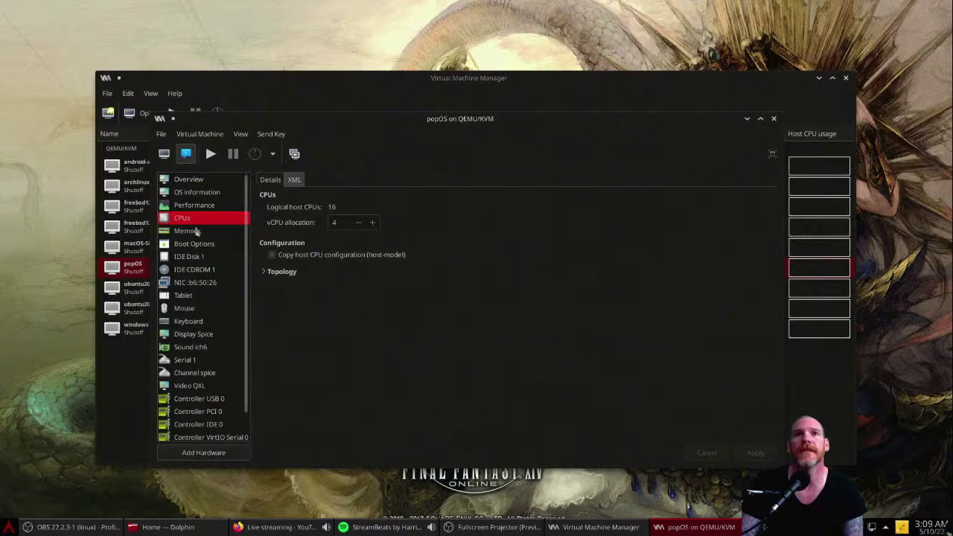
left_click(196, 233)
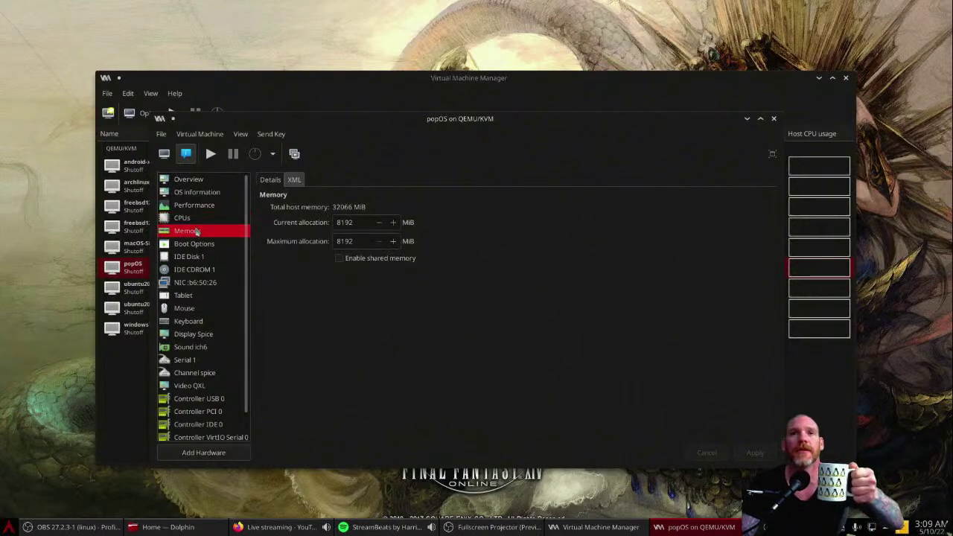
left_click(191, 221)
left_click(198, 231)
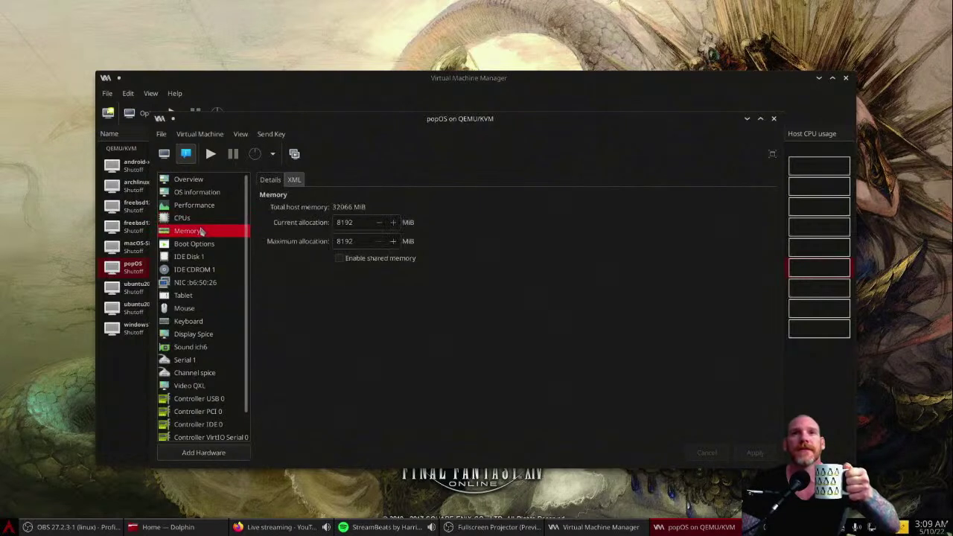
Step: Enable IDE CDROM 1 as a boot device, apply it, check the disk and ISO paths, then start popOS
left_click(204, 245)
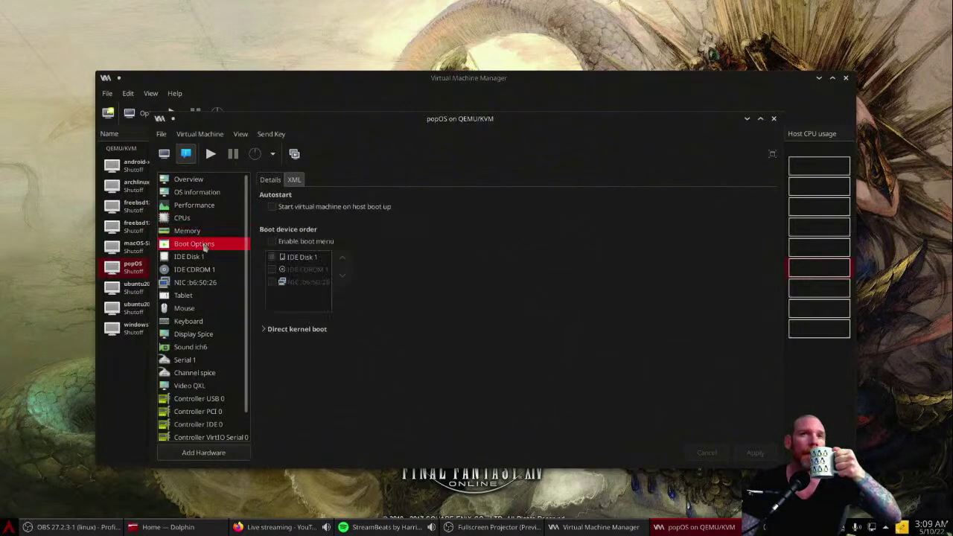
left_click(277, 270)
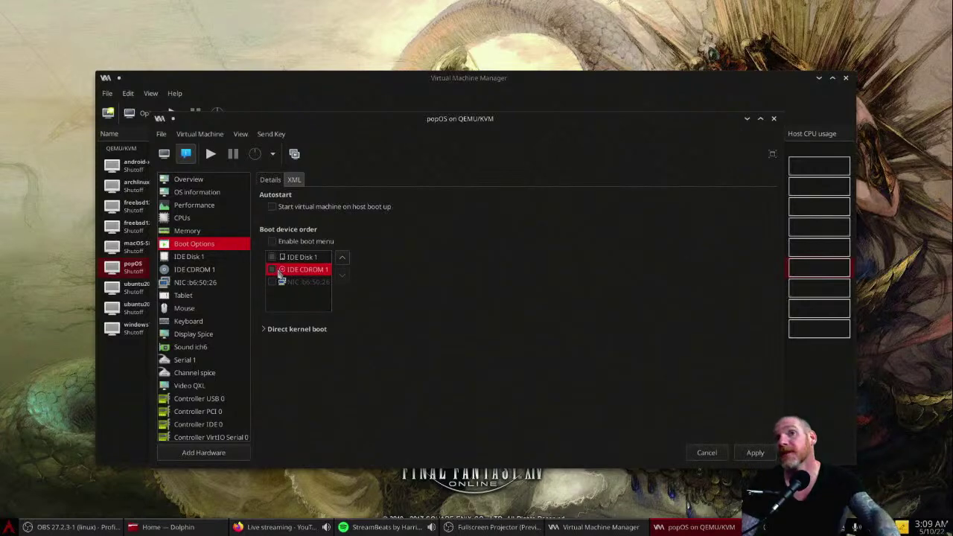
left_click(197, 257)
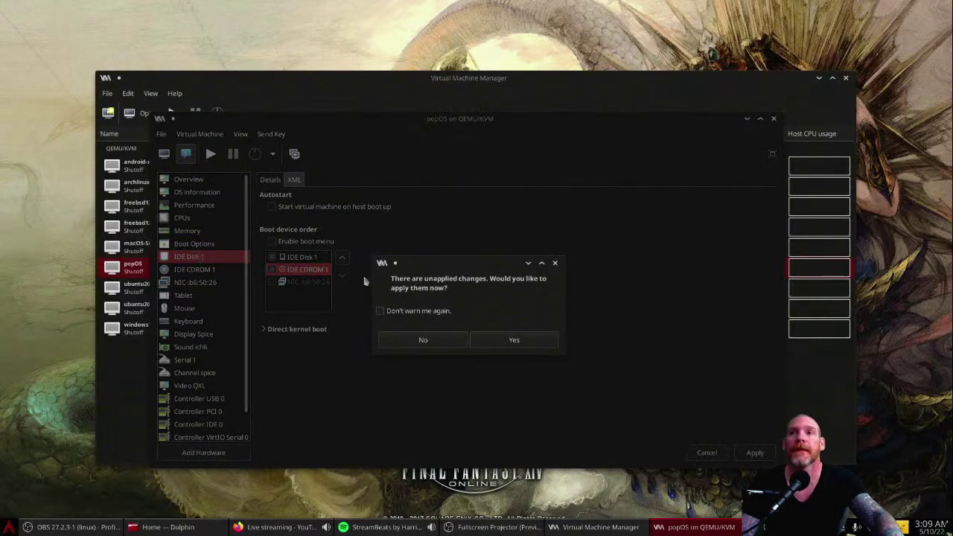
left_click(500, 339)
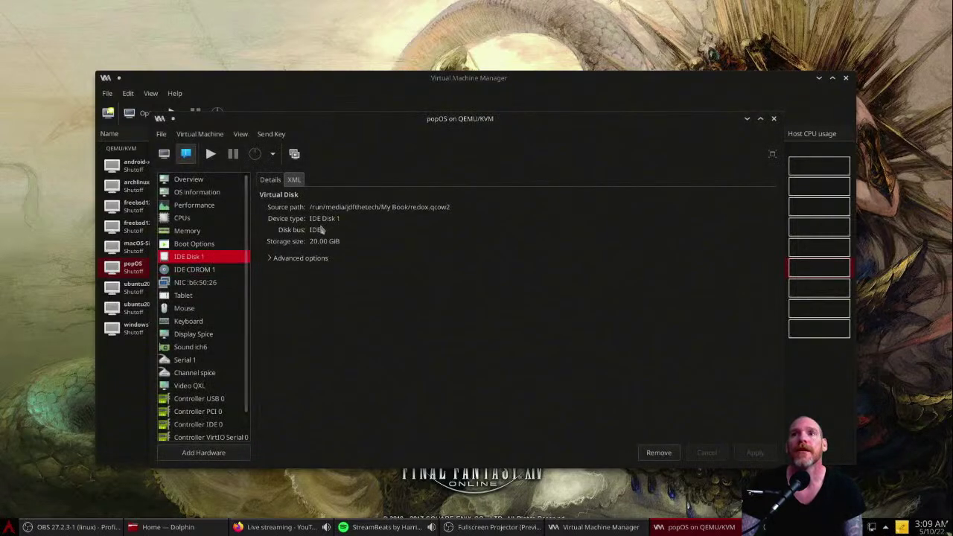
left_click_drag(429, 207, 498, 253)
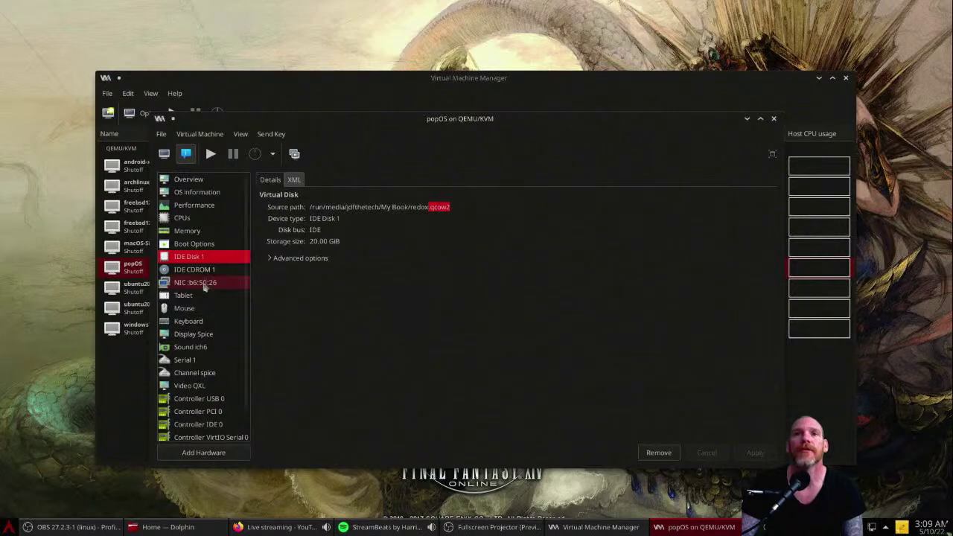
left_click(193, 271)
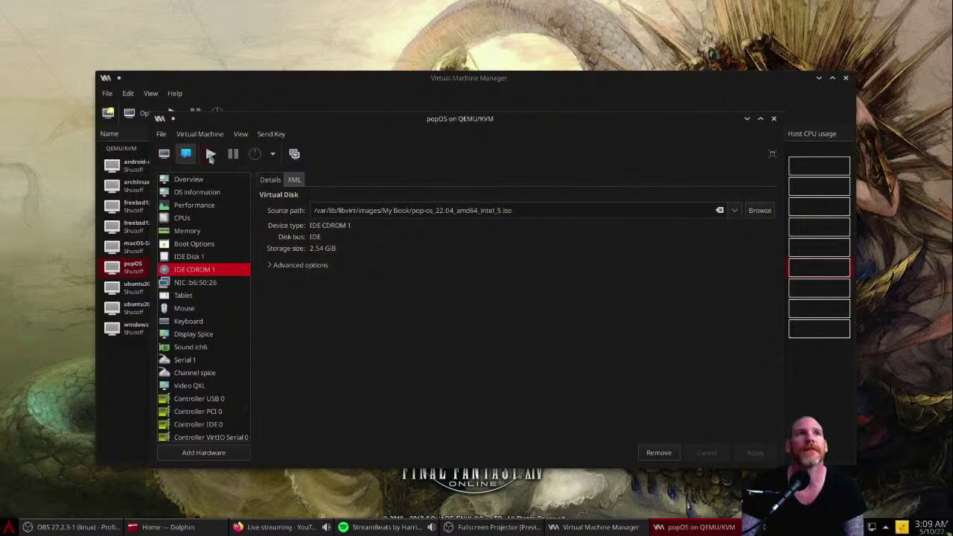
left_click(211, 155)
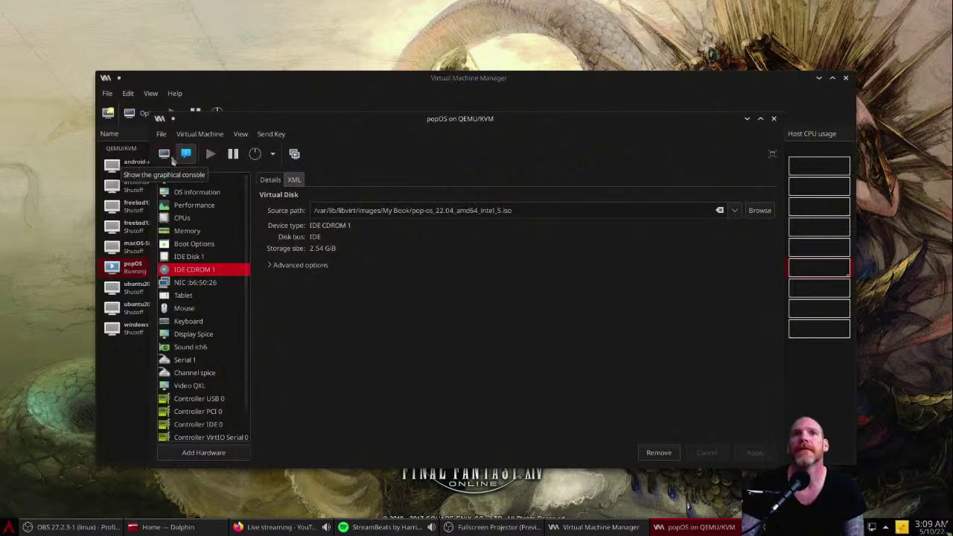
Step: Show the popOS graphical console fullscreen
left_click(164, 154)
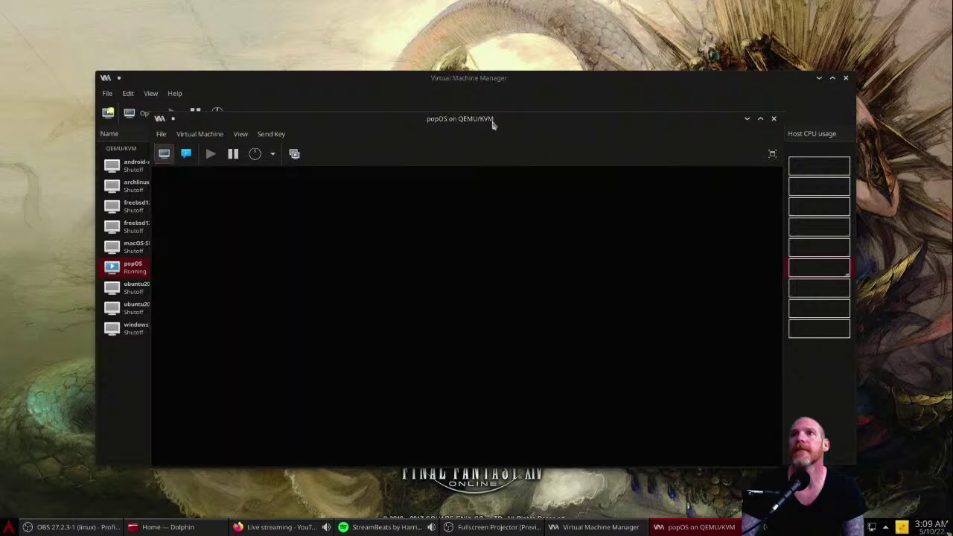
double_click(492, 123)
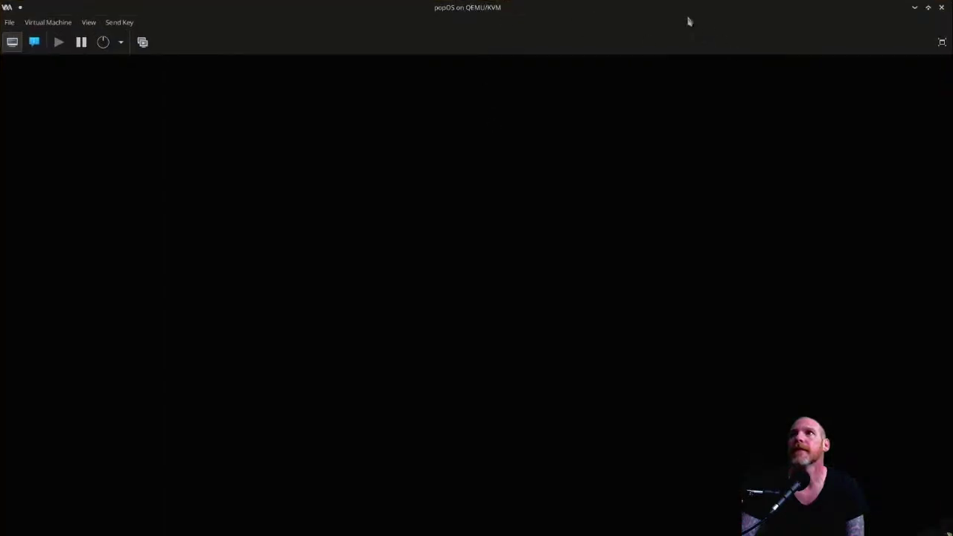
double_click(607, 13)
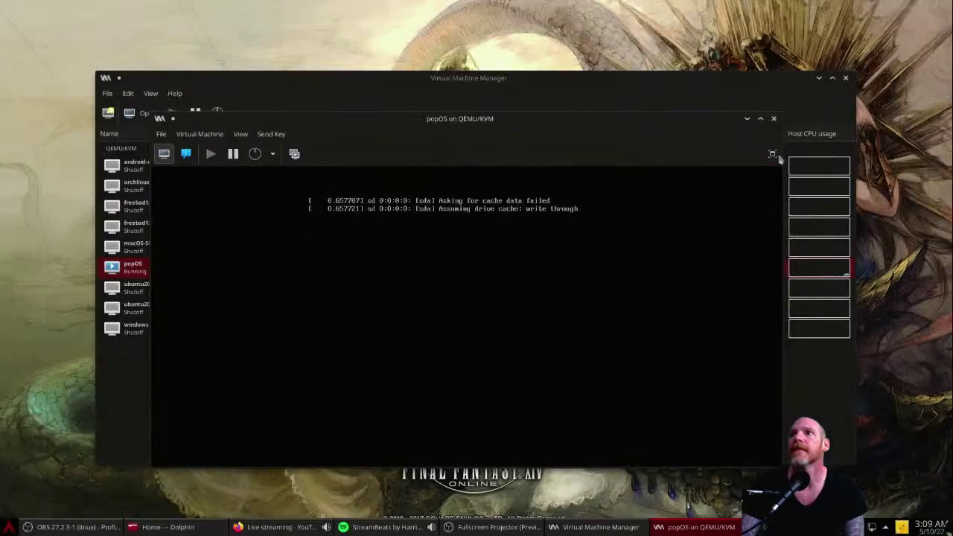
left_click(773, 154)
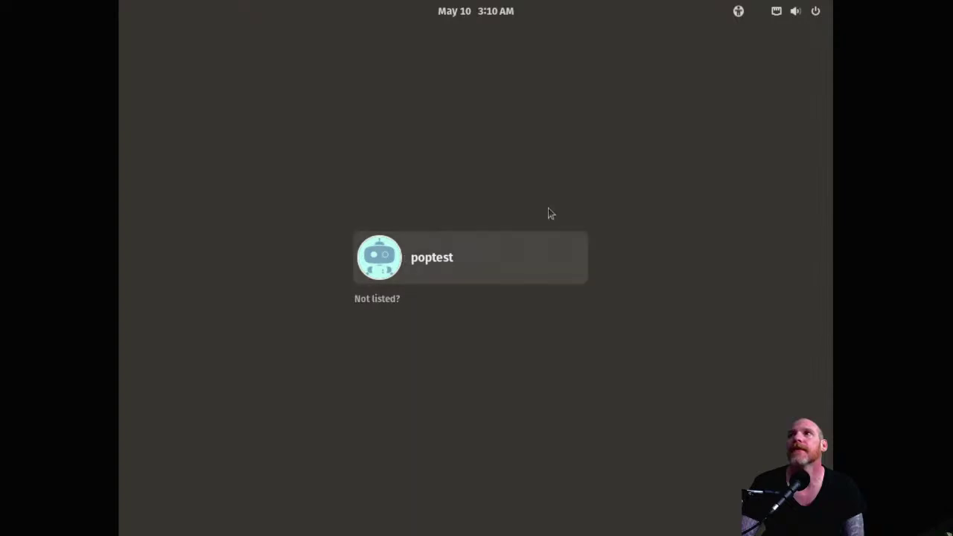
Step: From the guest's login screen system menu, power off Pop!_OS and confirm
left_click(734, 18)
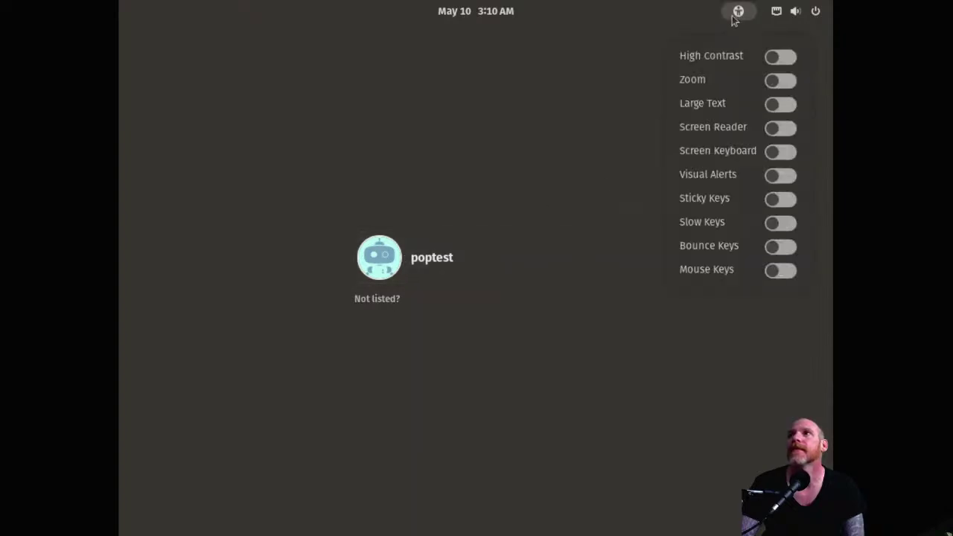
left_click(815, 11)
left_click(814, 10)
left_click(742, 122)
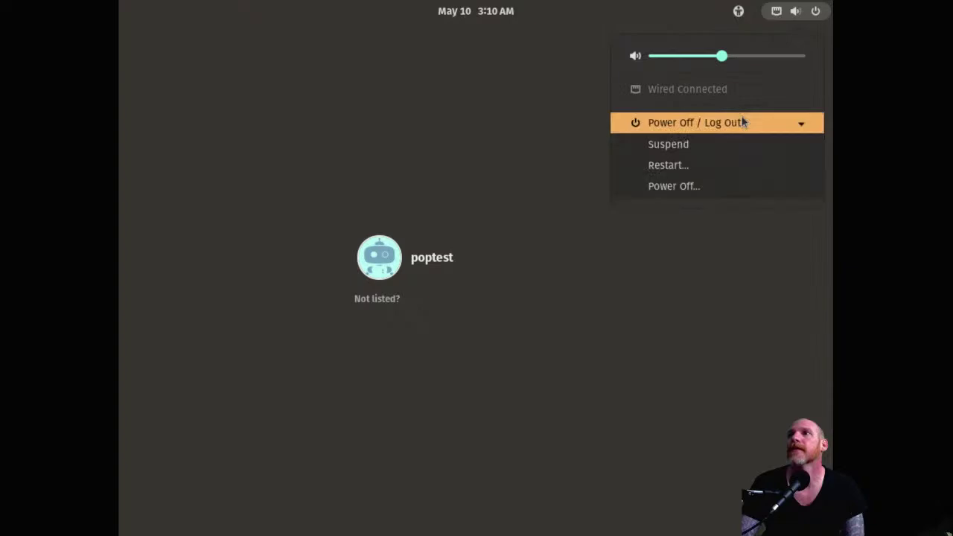
left_click(644, 189)
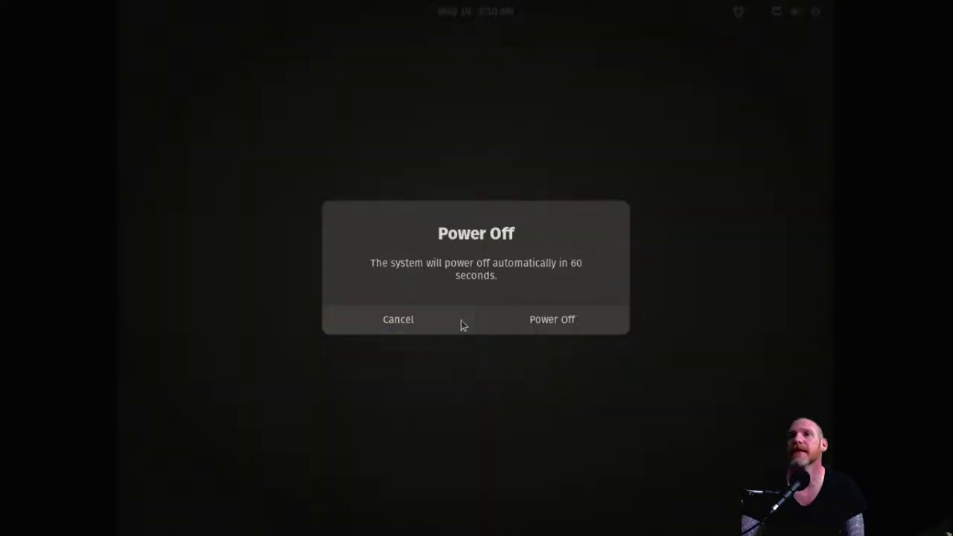
left_click(570, 320)
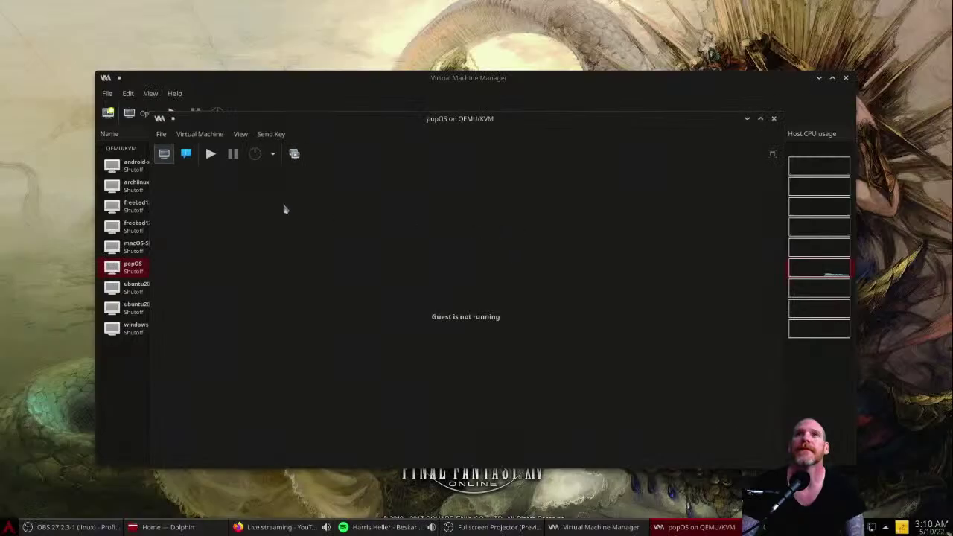
Step: In Boot Options, move IDE CDROM 1 above IDE Disk 1
left_click(188, 154)
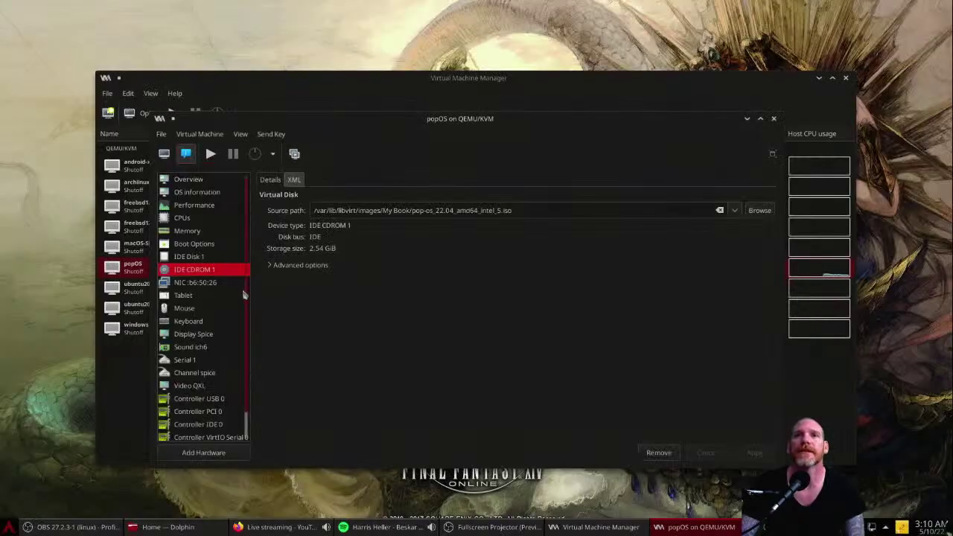
left_click(222, 284)
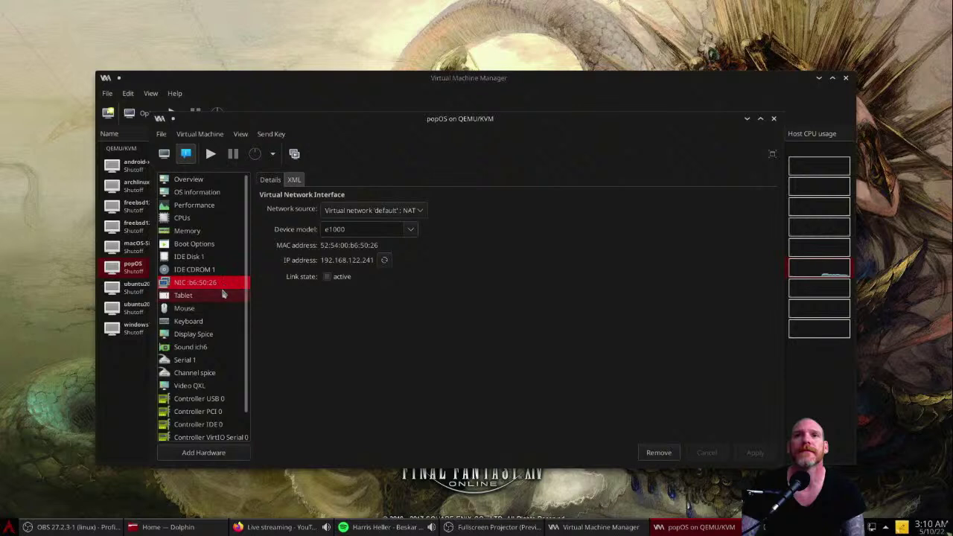
left_click(208, 263)
left_click(203, 245)
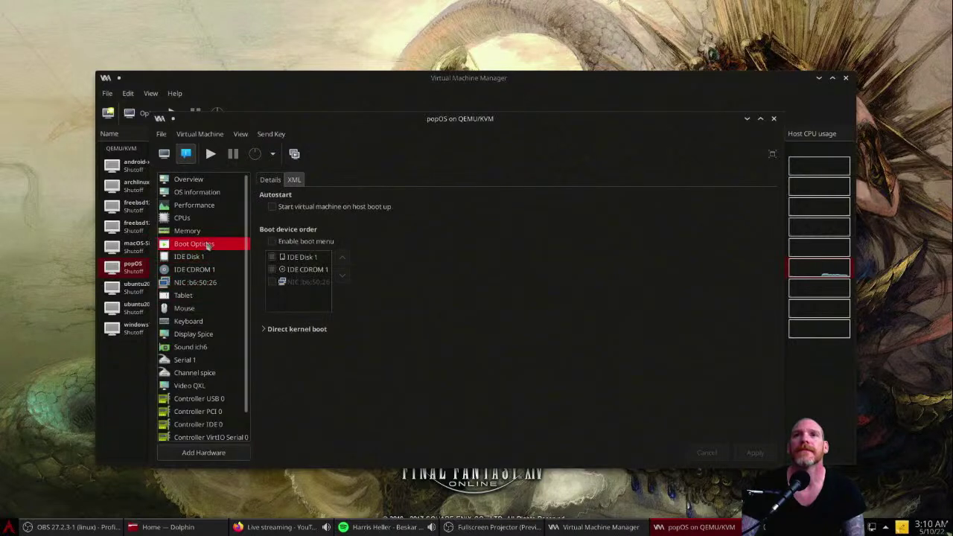
left_click(329, 269)
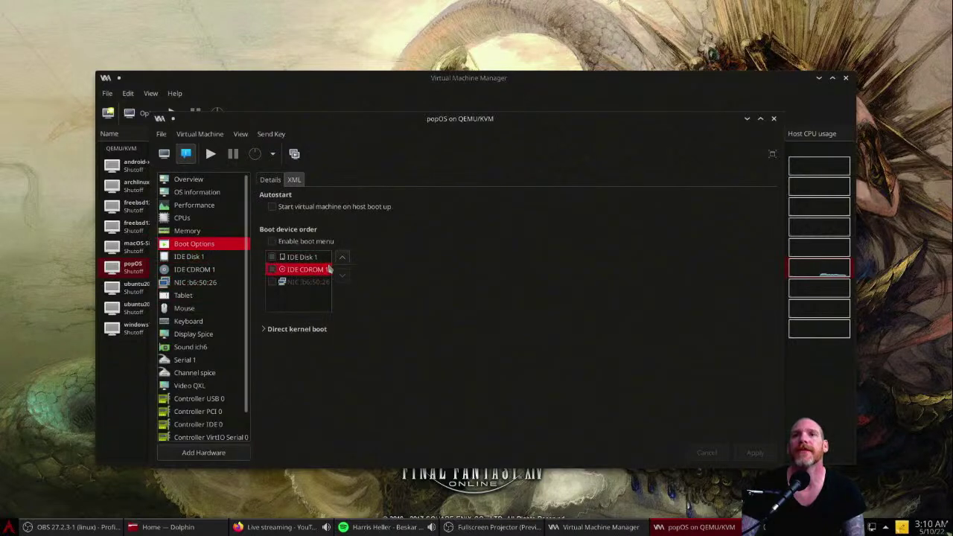
left_click(340, 258)
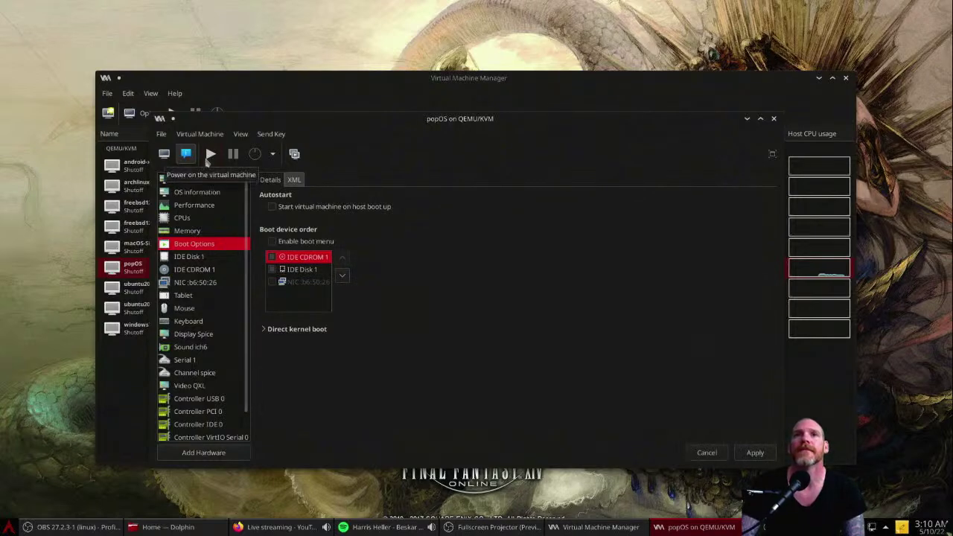
Step: Start popOS, applying the new boot order, and view its graphical console
left_click(171, 159)
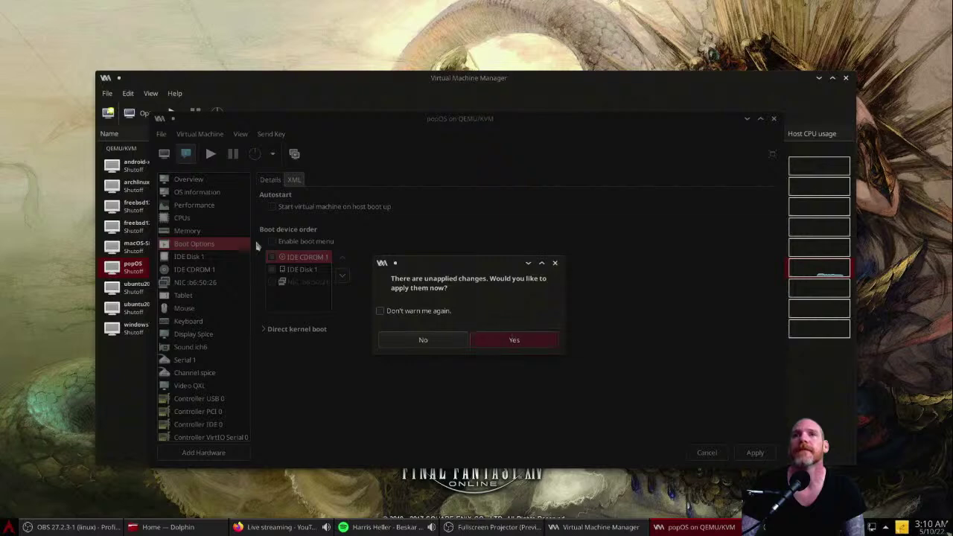
left_click(513, 339)
left_click(162, 153)
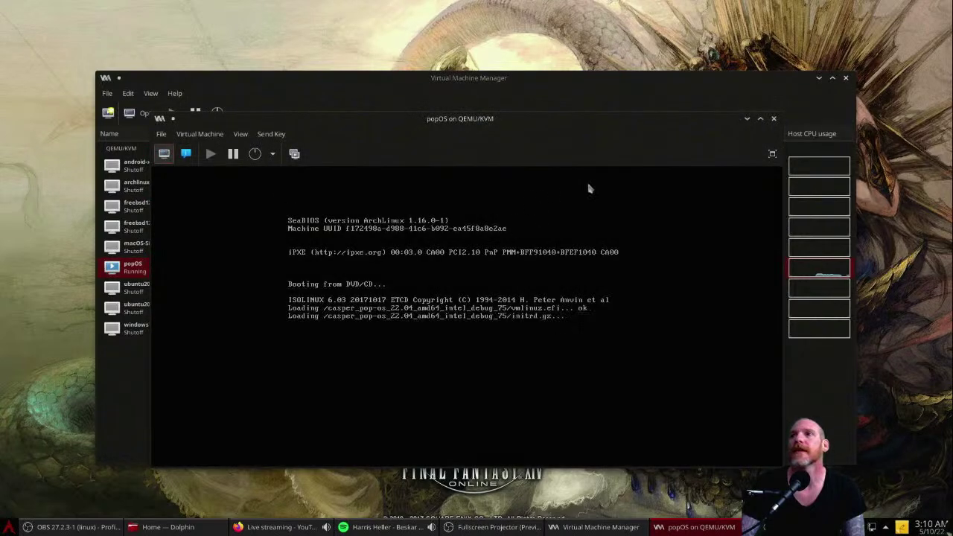
Step: Show the VM fullscreen while it boots from the ISO to the installer's Select a Language page
left_click(772, 153)
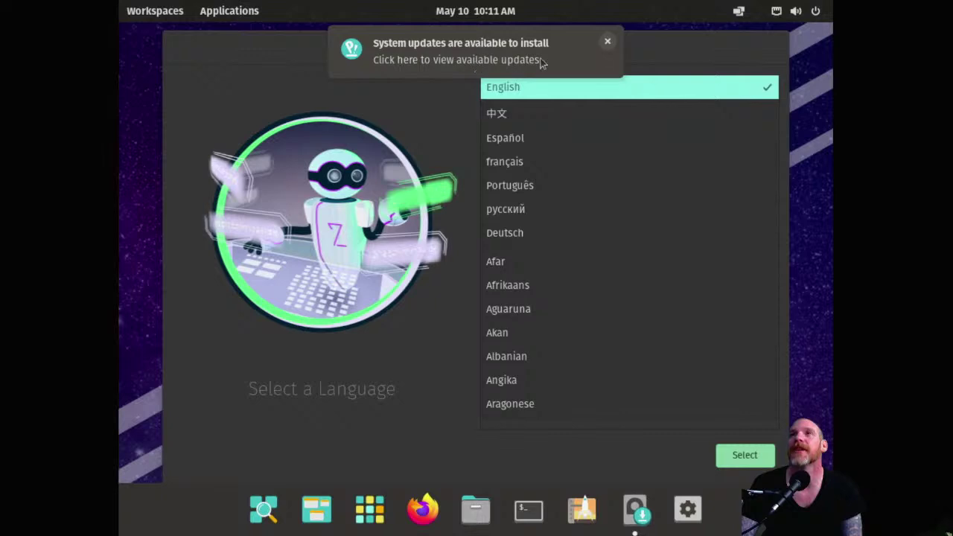
Step: Choose English, United States region, and the default English (US) keyboard layout
left_click(607, 42)
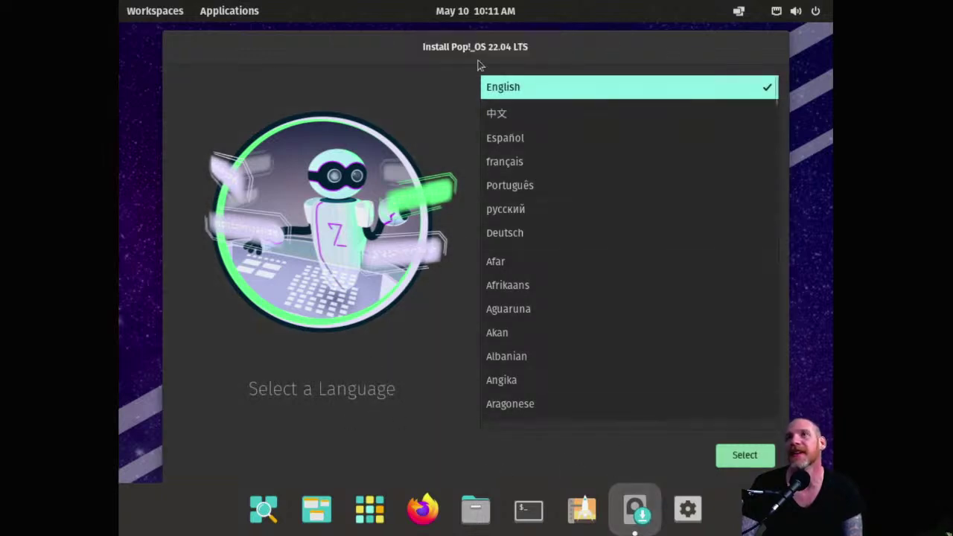
left_click(740, 455)
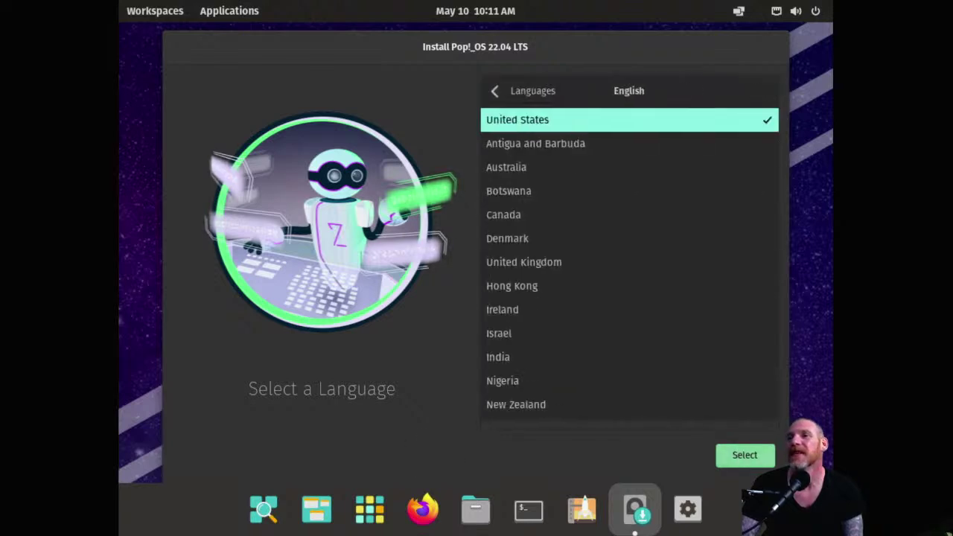
left_click(745, 455)
left_click(745, 455)
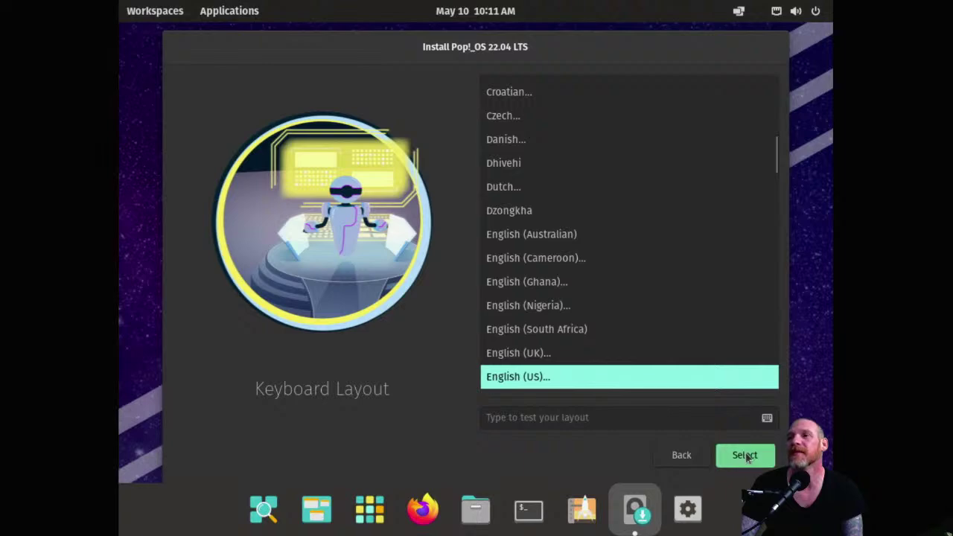
left_click(745, 456)
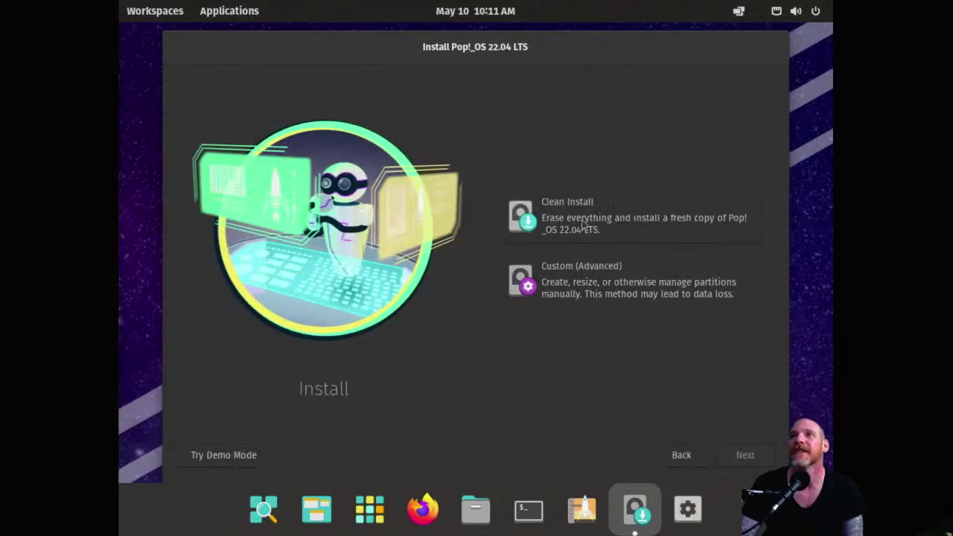
Step: Choose Clean Install onto the ATA QEMU HARDDISK and start Erase and Install
left_click(589, 229)
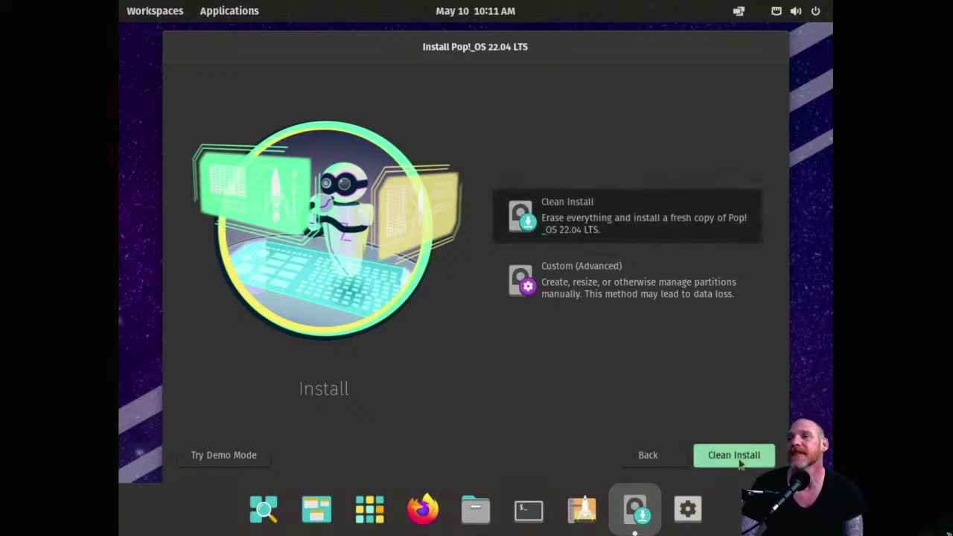
left_click(739, 457)
left_click(622, 263)
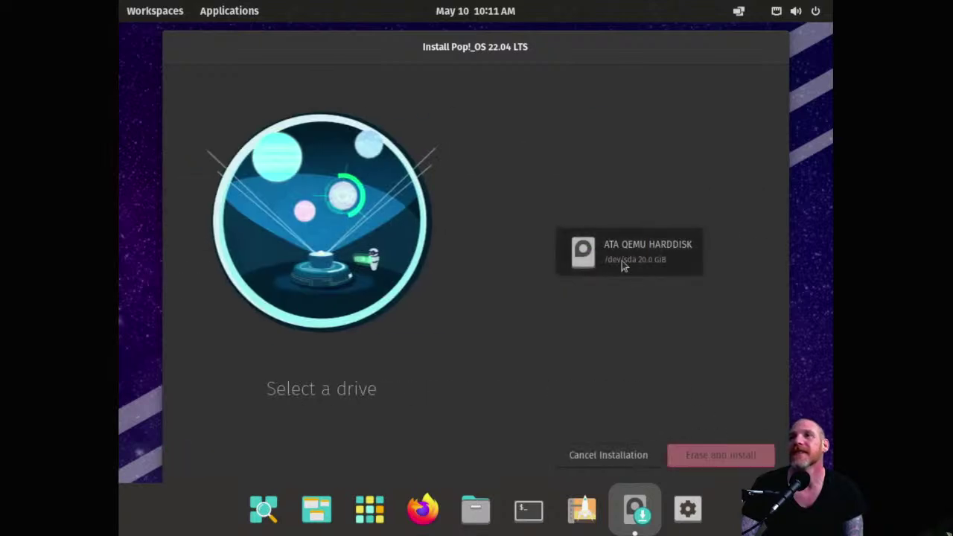
left_click(714, 458)
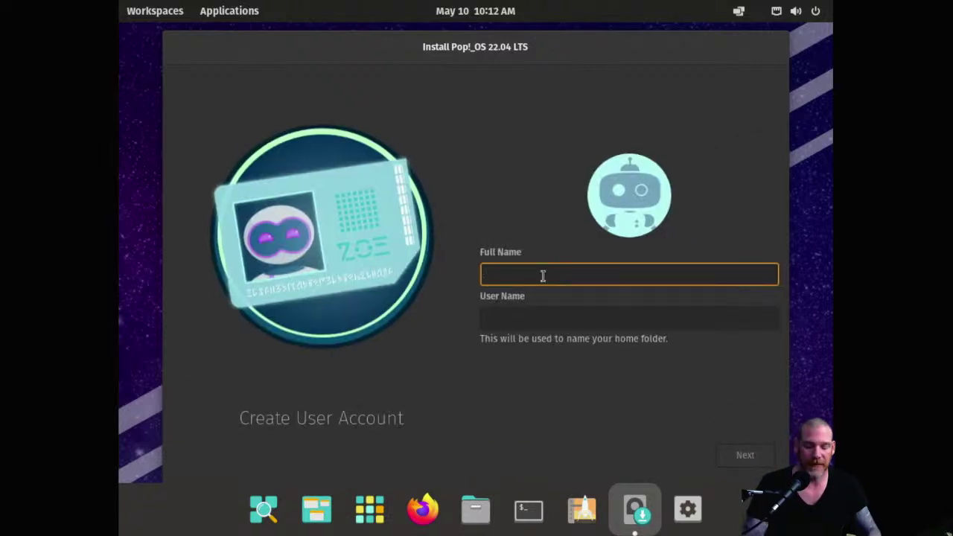
Step: Enter the account's full name, then type and confirm the account password
type("penguin")
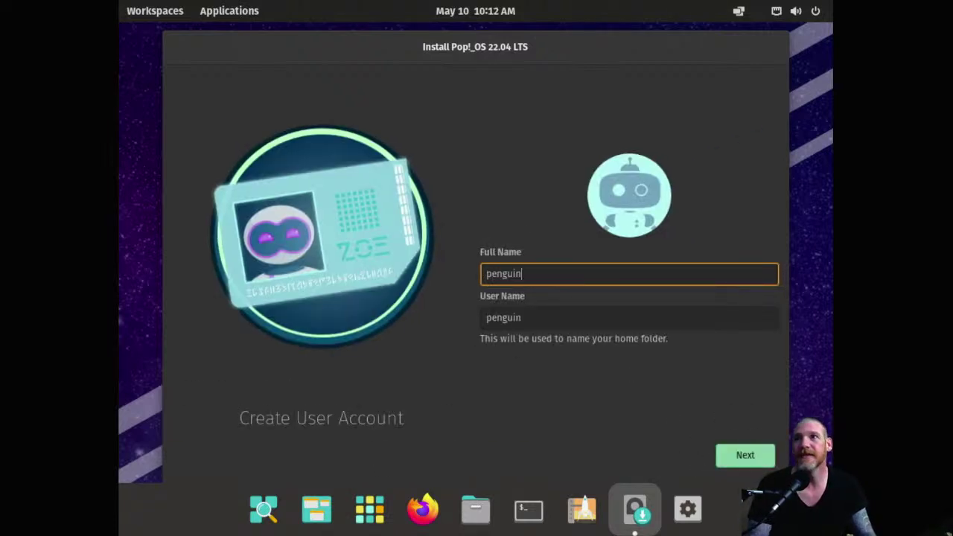
left_click(745, 454)
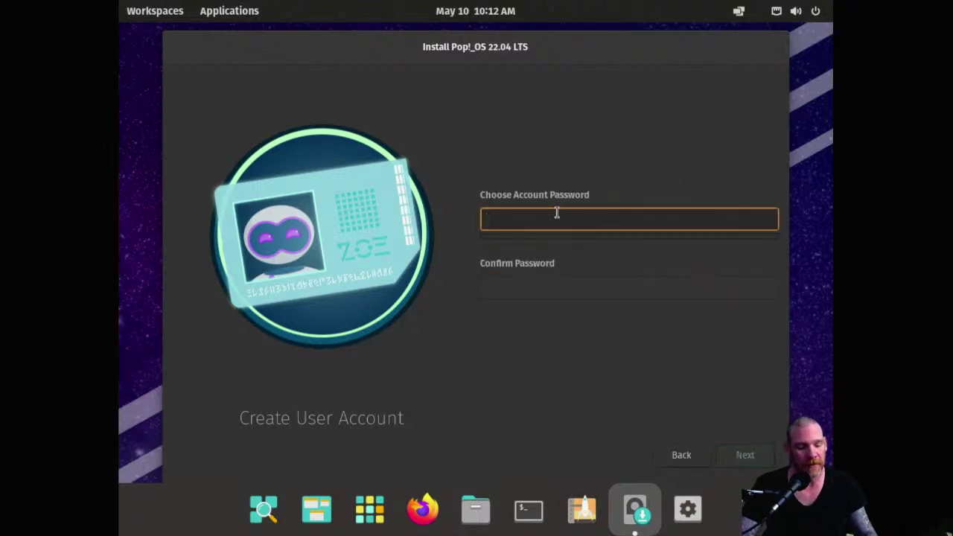
type("pass")
left_click(531, 287)
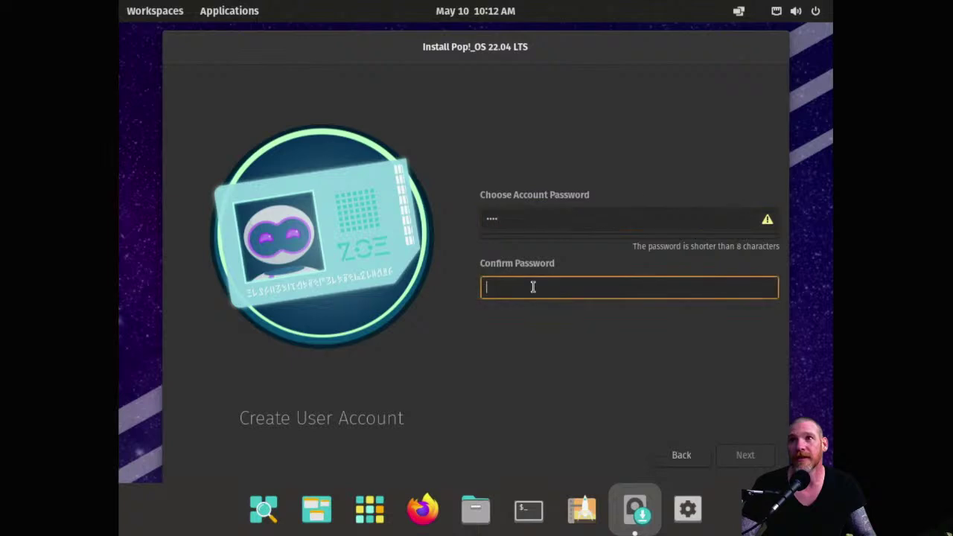
type("pass")
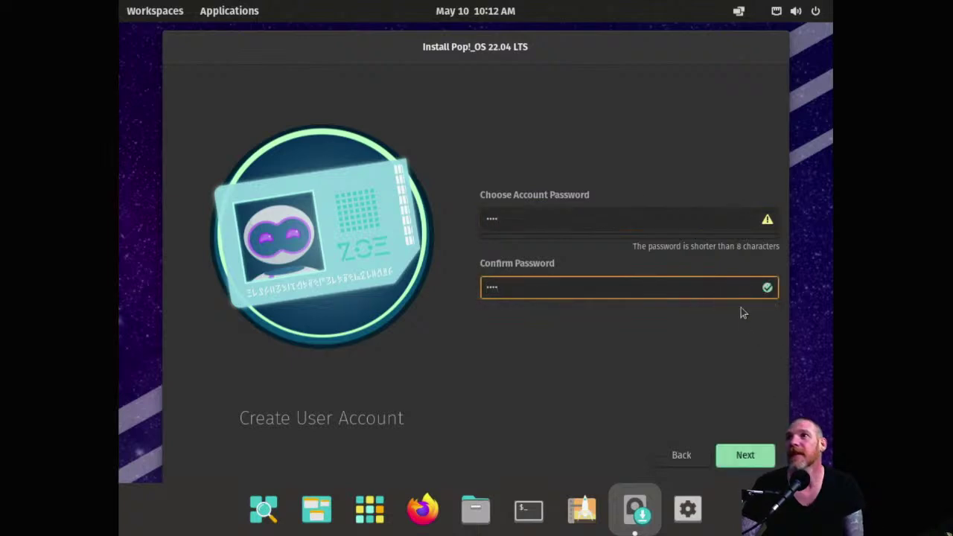
left_click(748, 456)
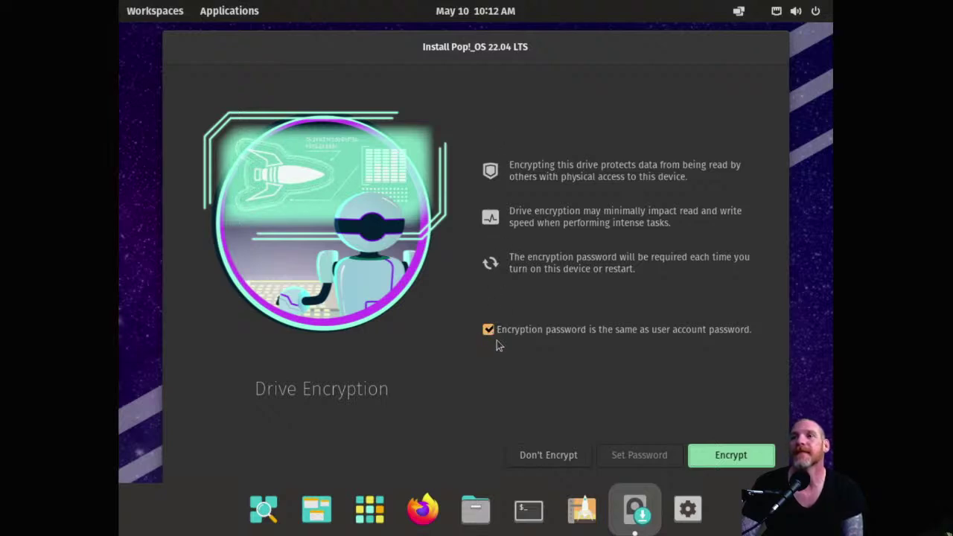
Step: Choose Don't Encrypt and let Pop!_OS 22.04 LTS install to completion
left_click(539, 458)
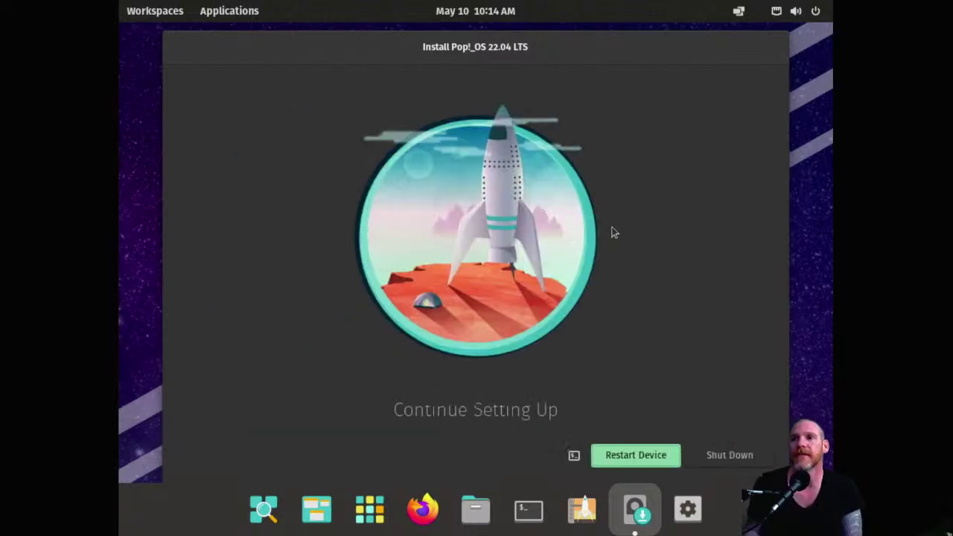
Step: Restart the installed guest and return from fullscreen to the windowed console
left_click(655, 452)
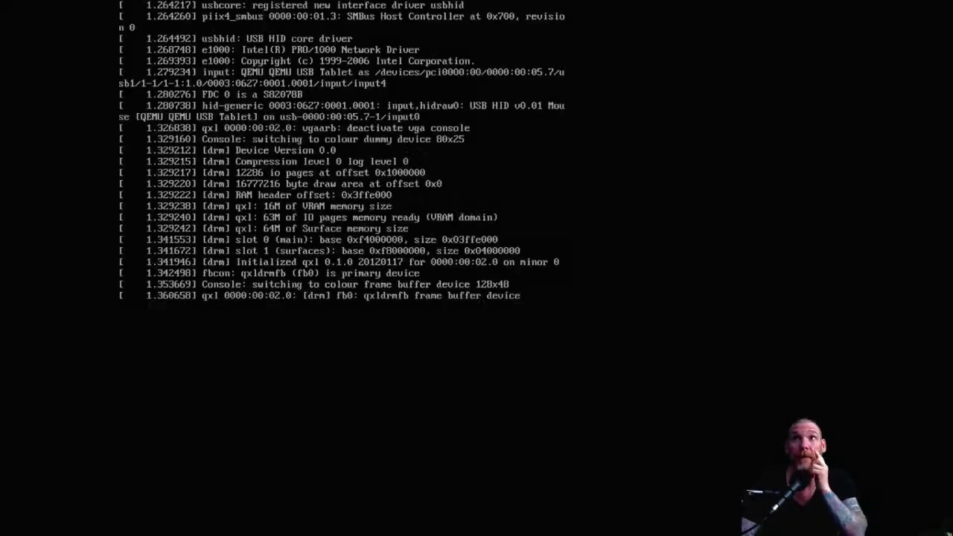
left_click(481, 19)
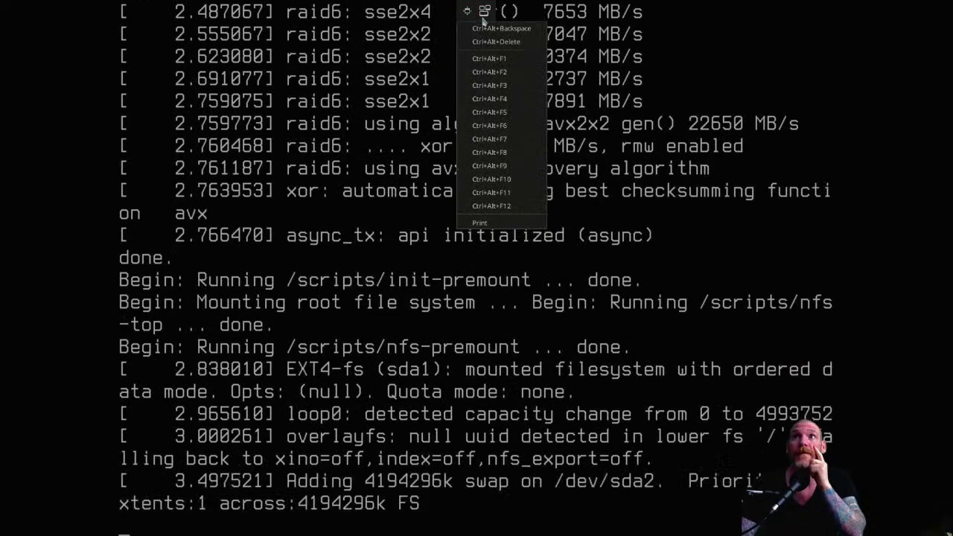
left_click(485, 15)
left_click(485, 11)
left_click(485, 10)
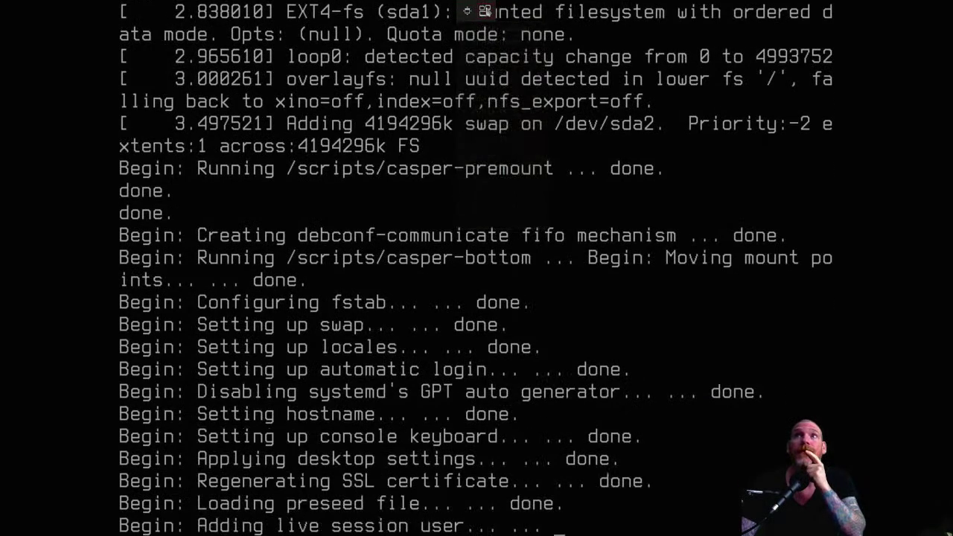
left_click(467, 10)
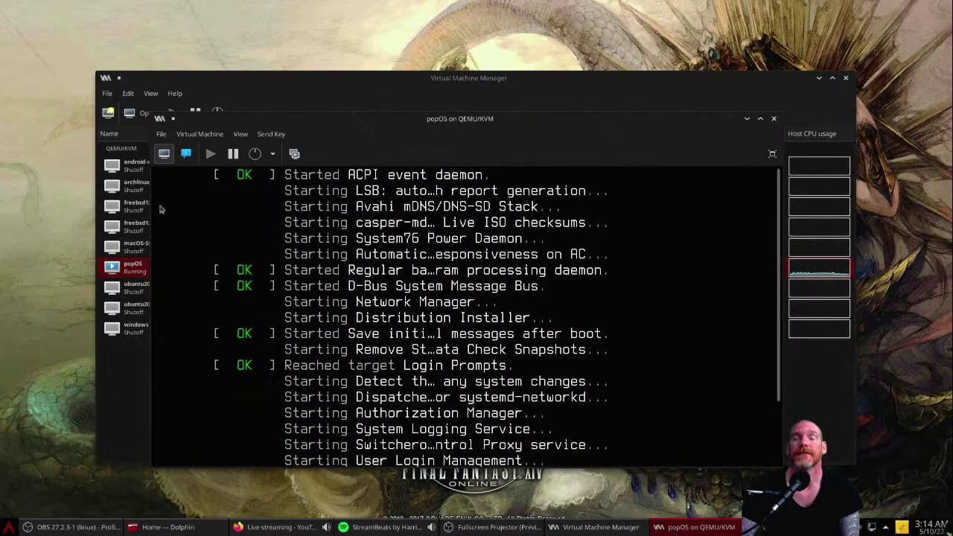
Step: Force off the popOS guest and confirm
left_click(273, 154)
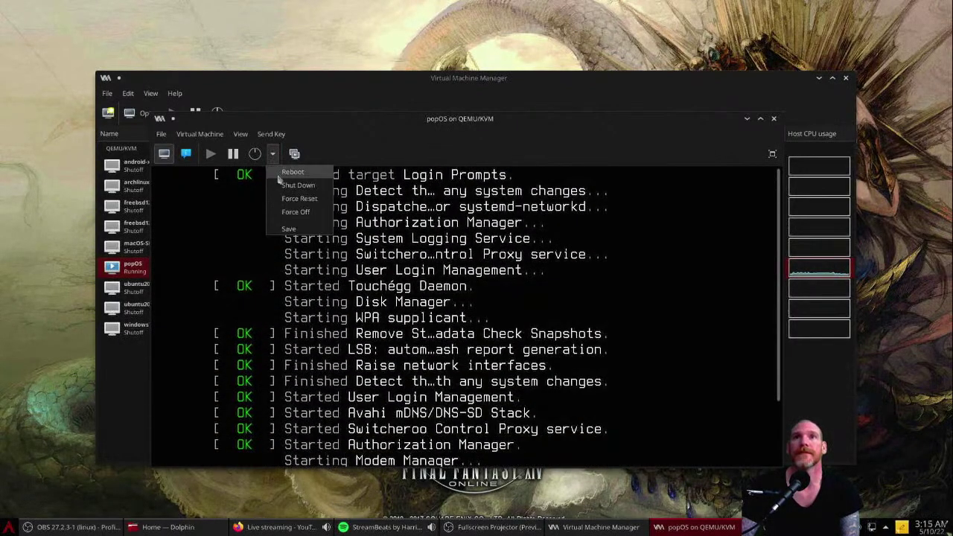
left_click(291, 211)
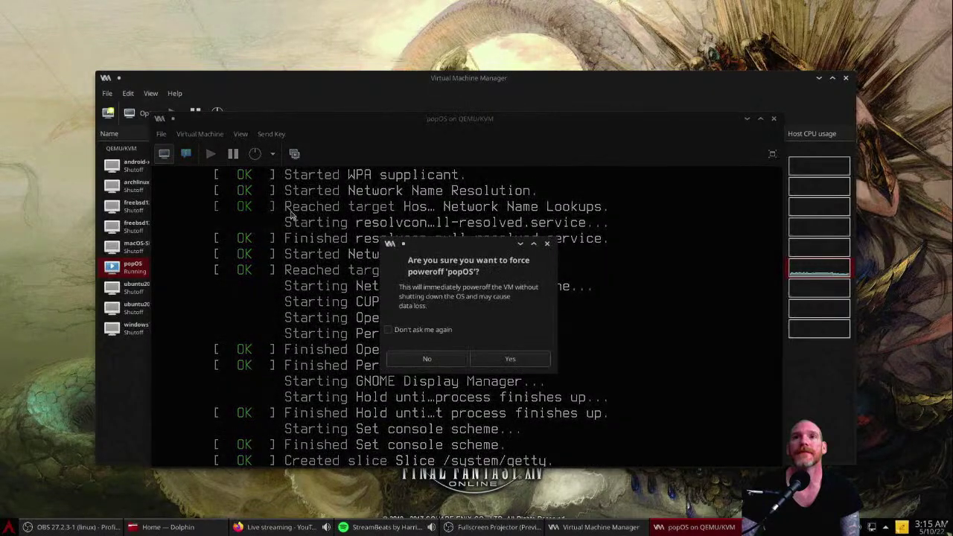
left_click(495, 359)
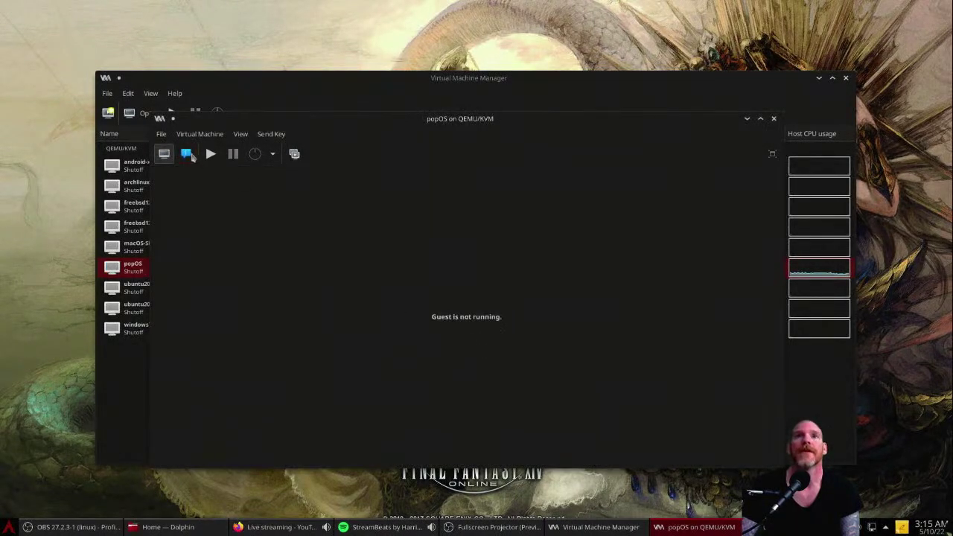
Step: Put IDE Disk 1 first with IDE CDROM 1 disabled, apply, and show the running guest fullscreen
left_click(187, 155)
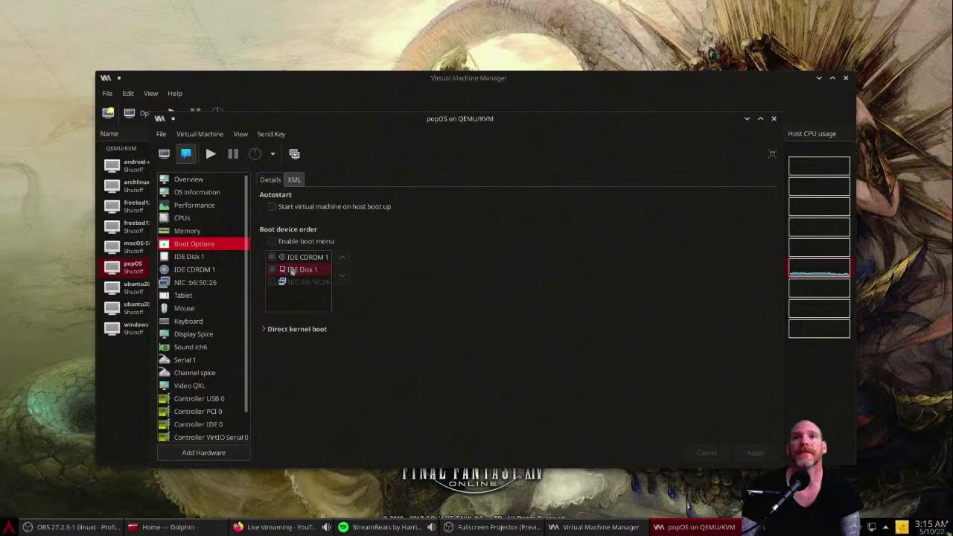
left_click(274, 269)
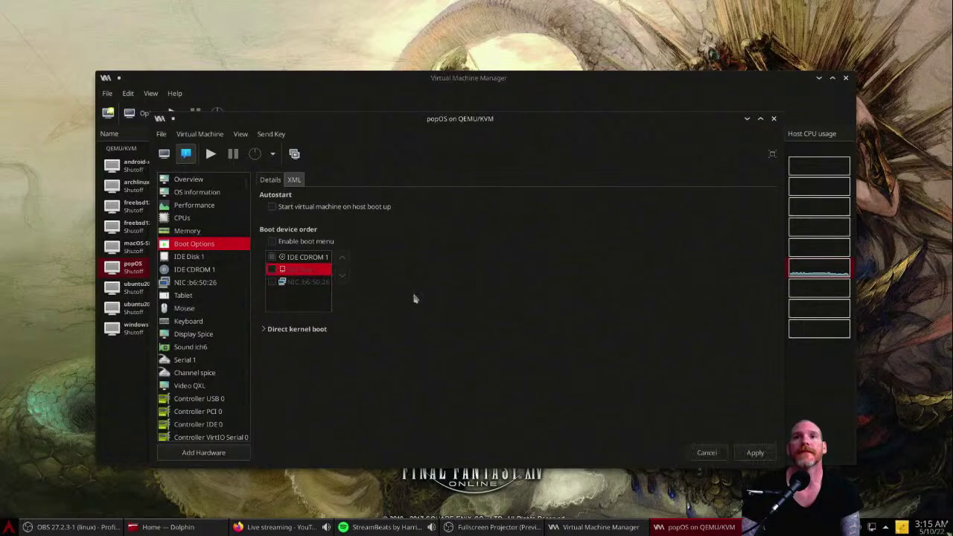
left_click(272, 257)
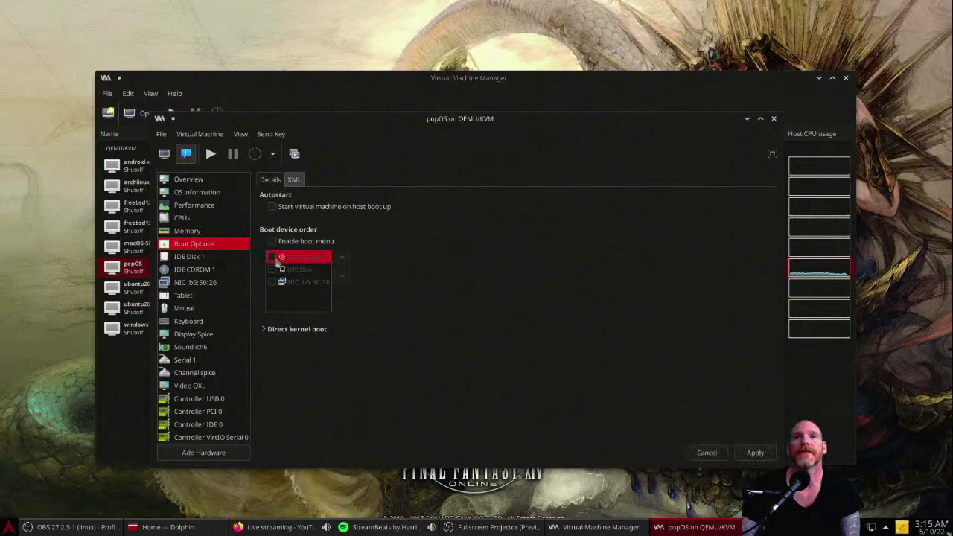
left_click(275, 270)
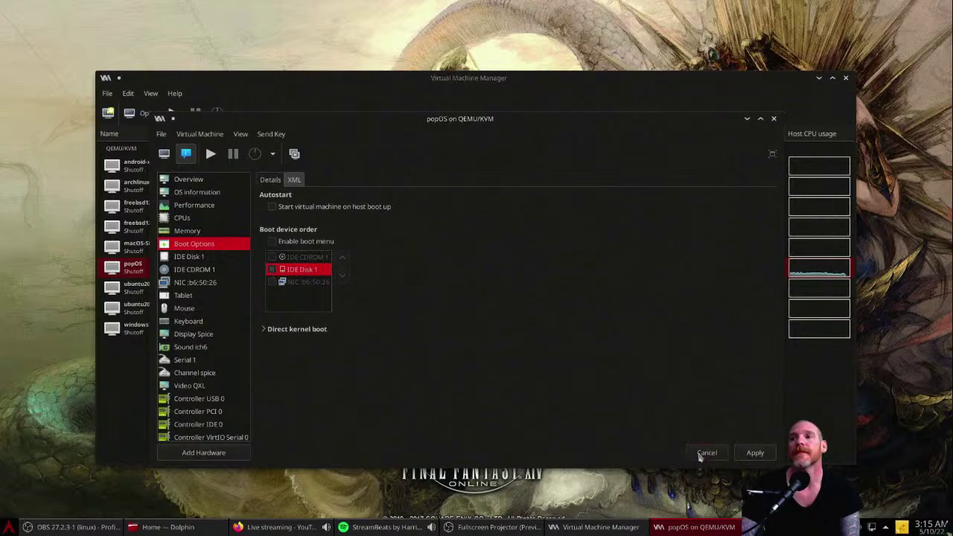
left_click(756, 453)
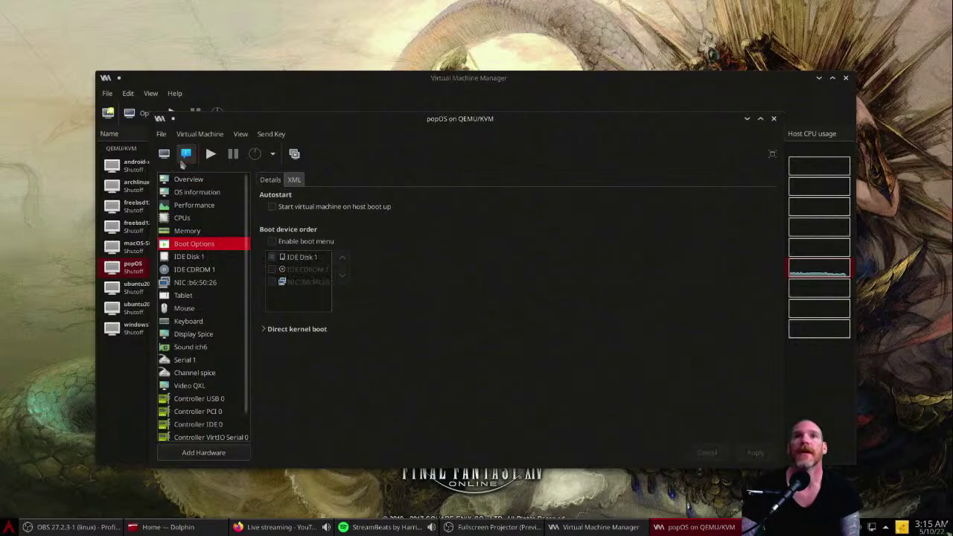
left_click(186, 155)
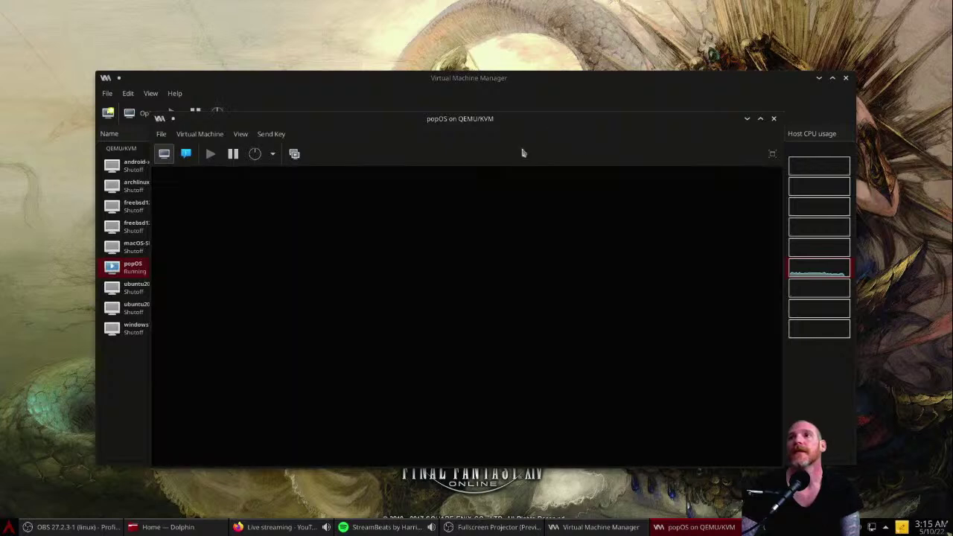
left_click(772, 154)
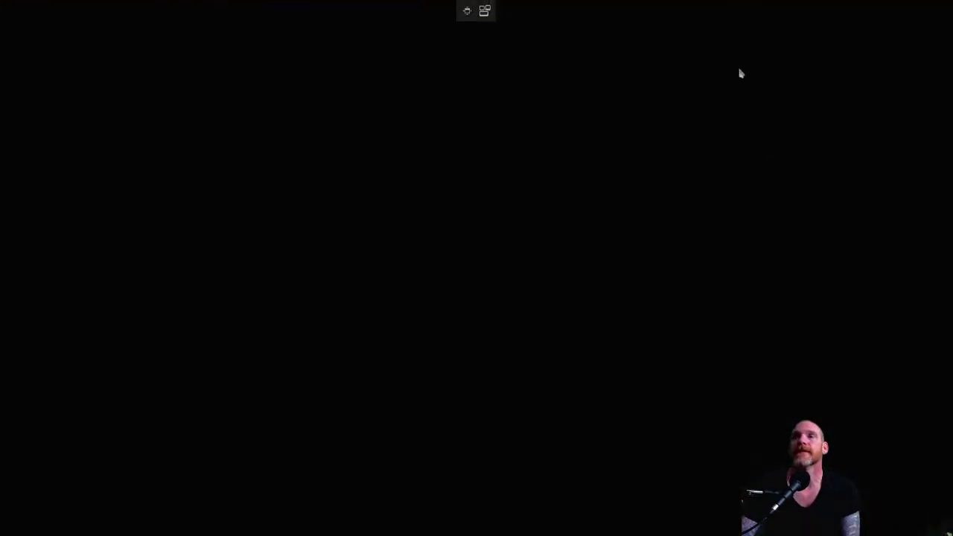
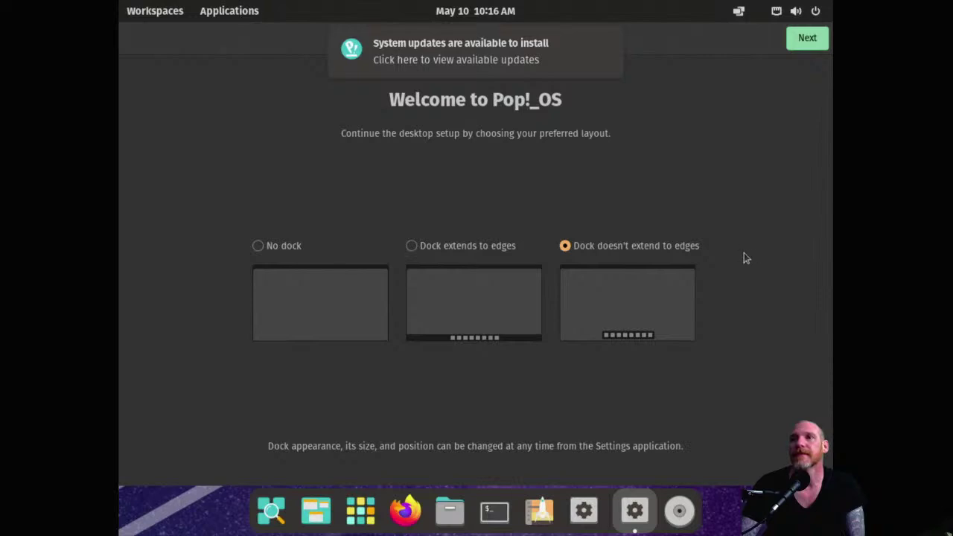
Step: Accept the dock layout, set the top bar date, time and notifications to Right, and dismiss the updates notice
left_click(807, 38)
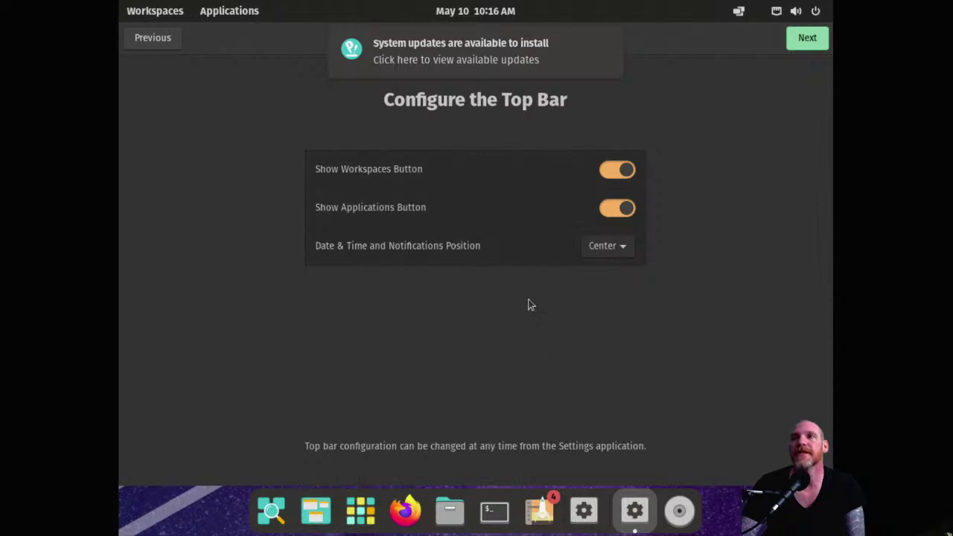
left_click(631, 249)
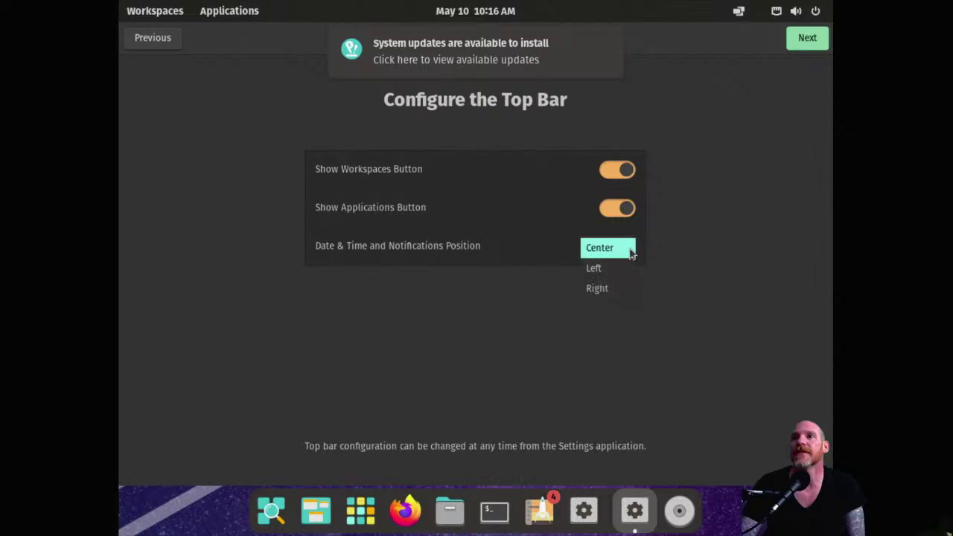
left_click(598, 269)
left_click(623, 252)
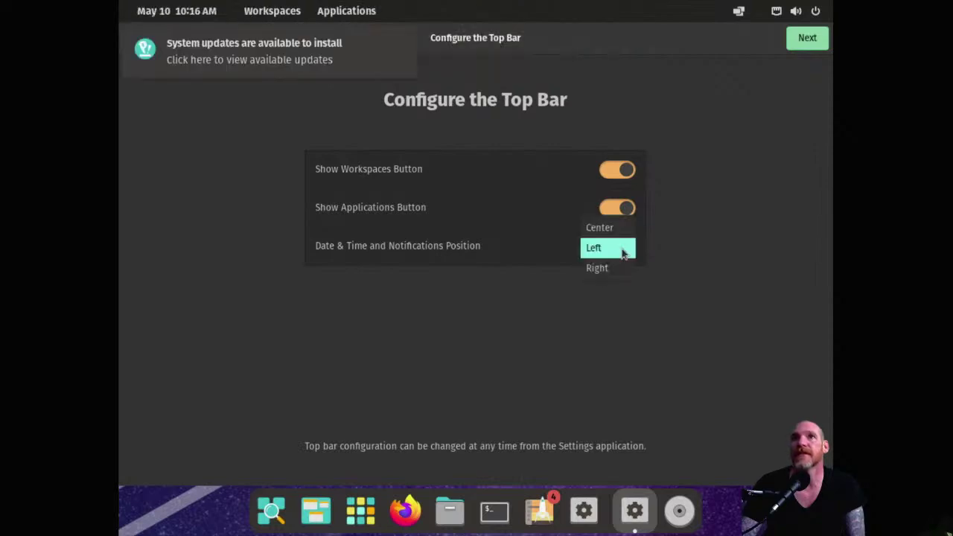
left_click(622, 269)
left_click(617, 248)
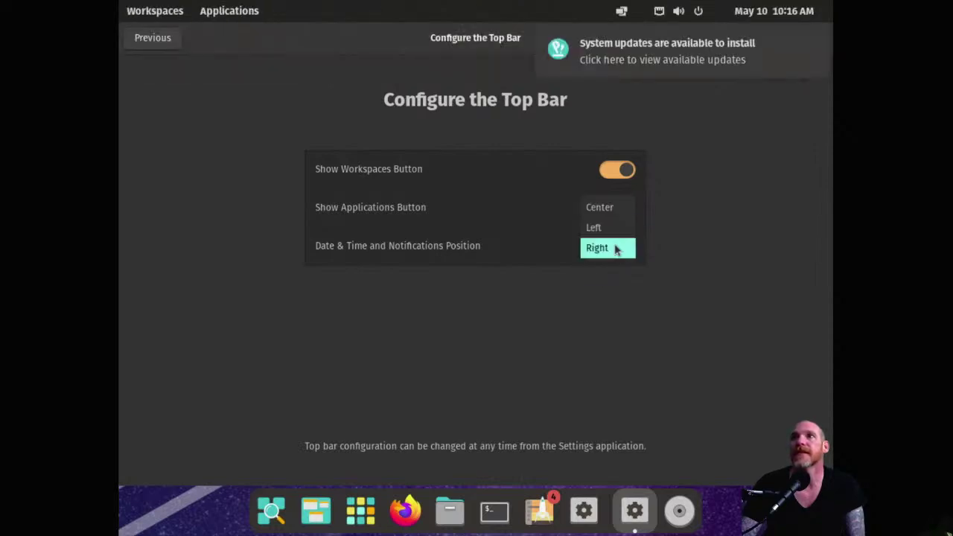
left_click(609, 211)
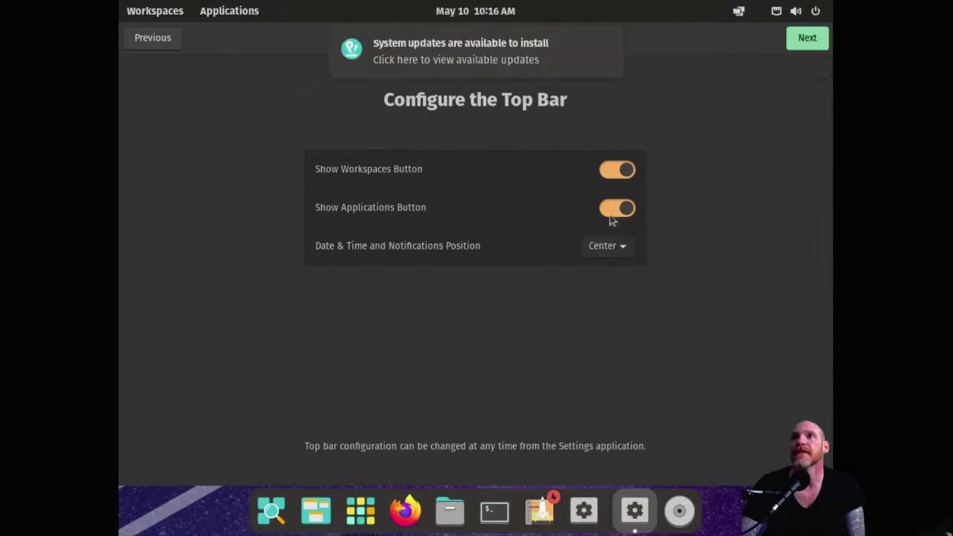
left_click(621, 253)
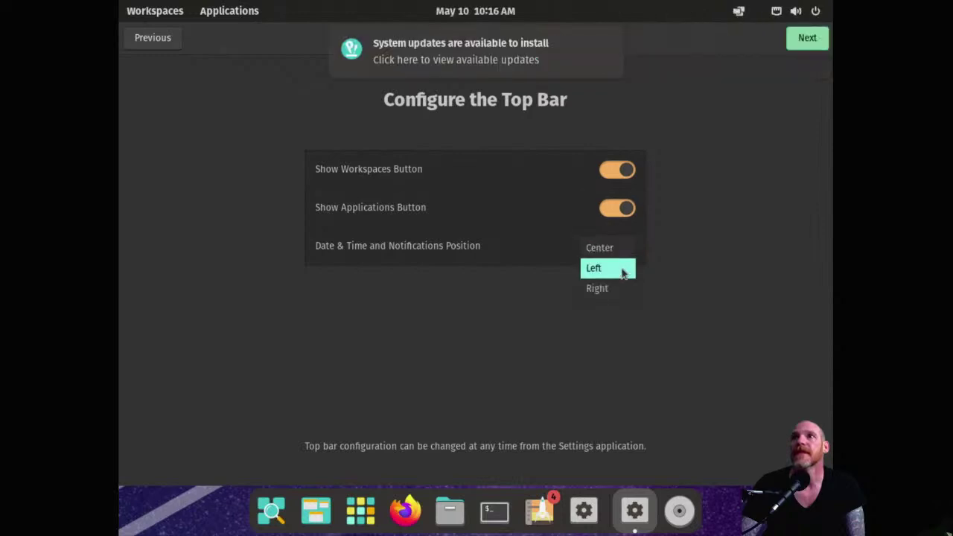
left_click(626, 287)
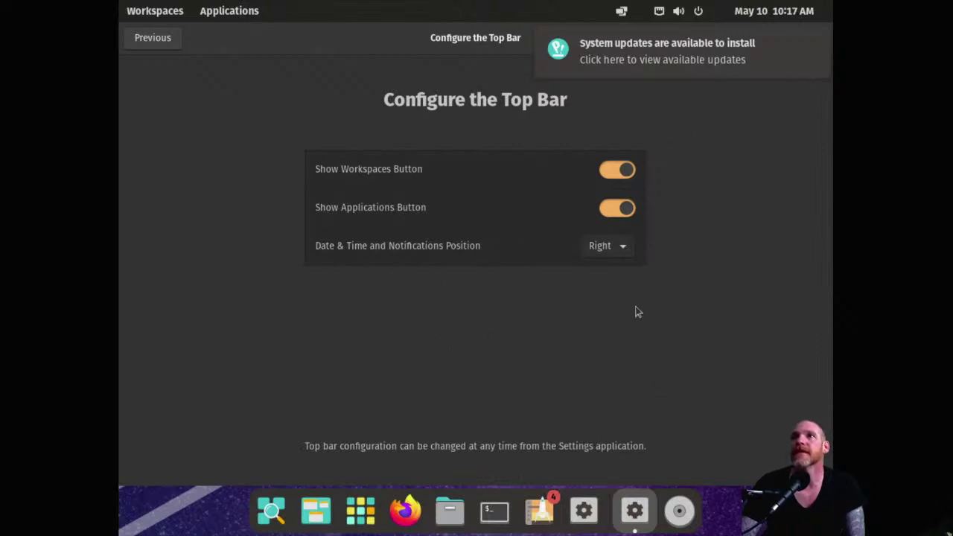
left_click(816, 41)
Step: Pass the top bar, launcher and gesture pages, try Light, then keep the Dark theme
left_click(807, 38)
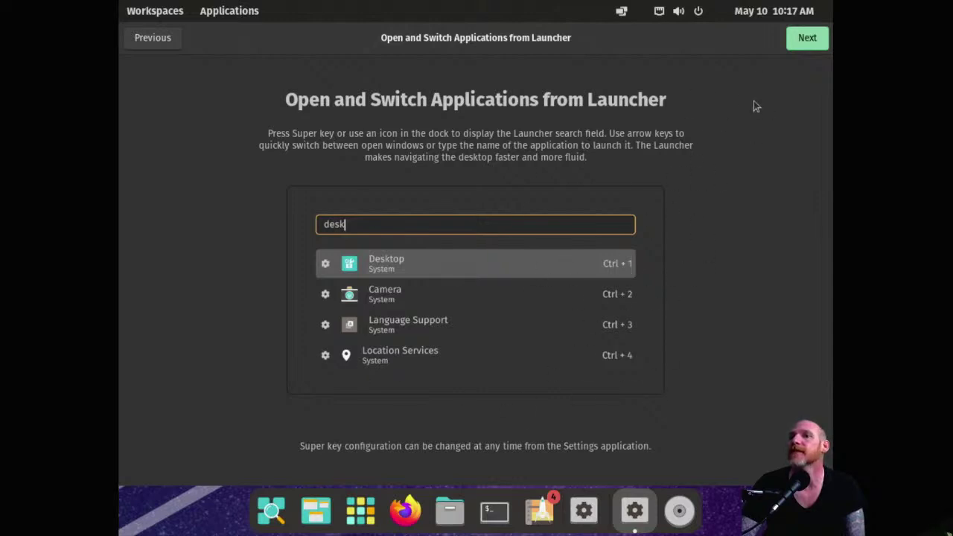
left_click(819, 37)
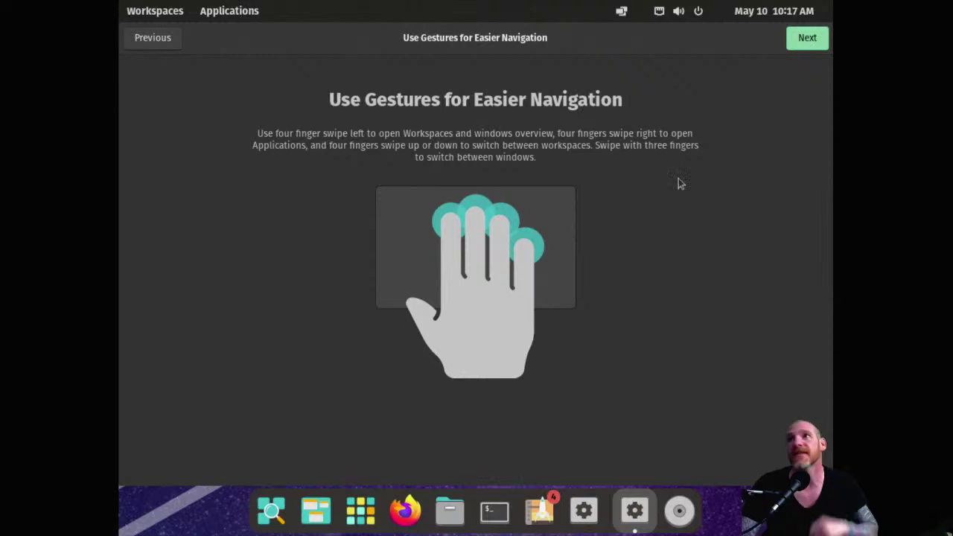
left_click(808, 41)
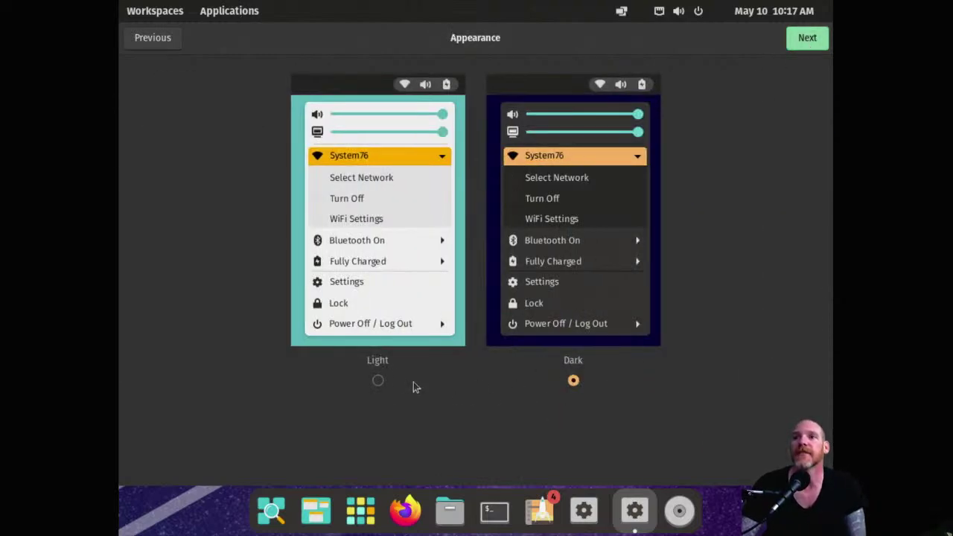
left_click(378, 382)
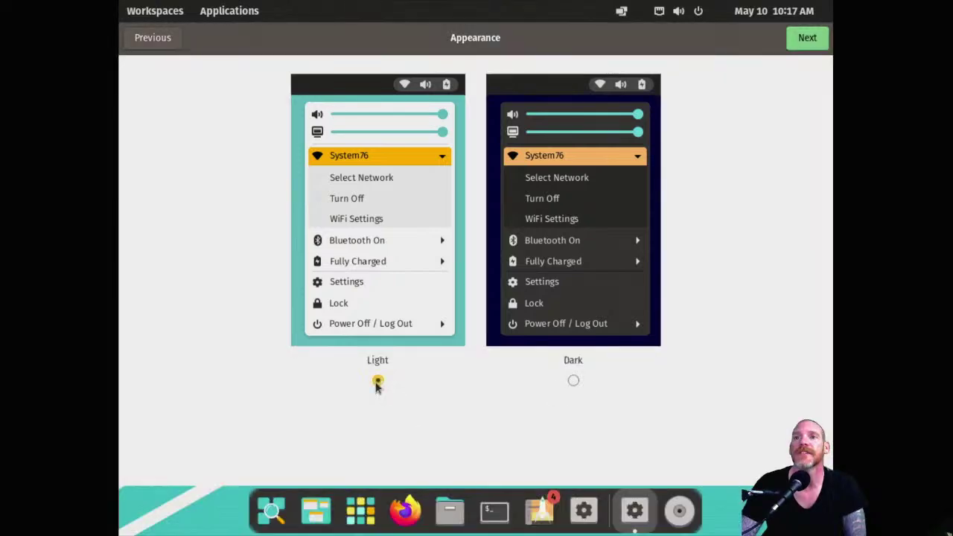
left_click(573, 382)
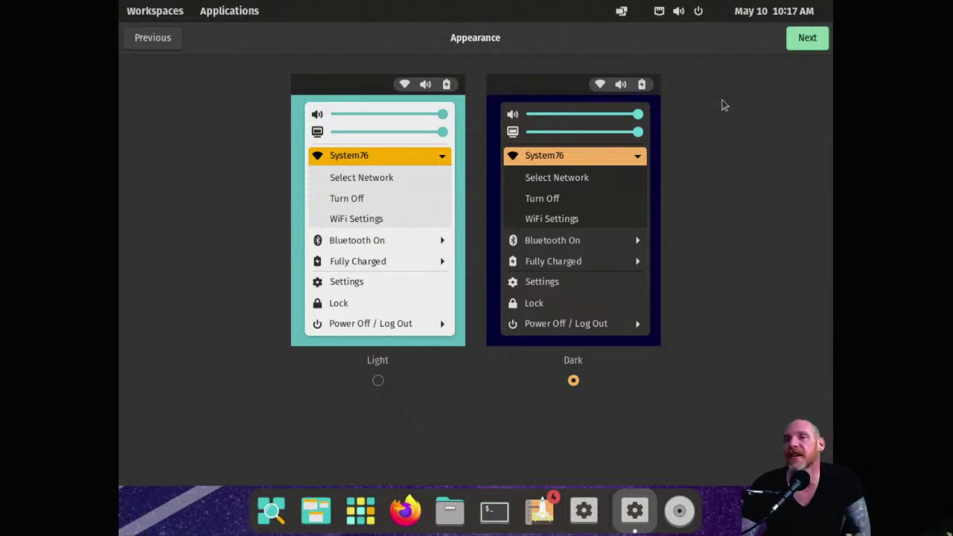
left_click(809, 38)
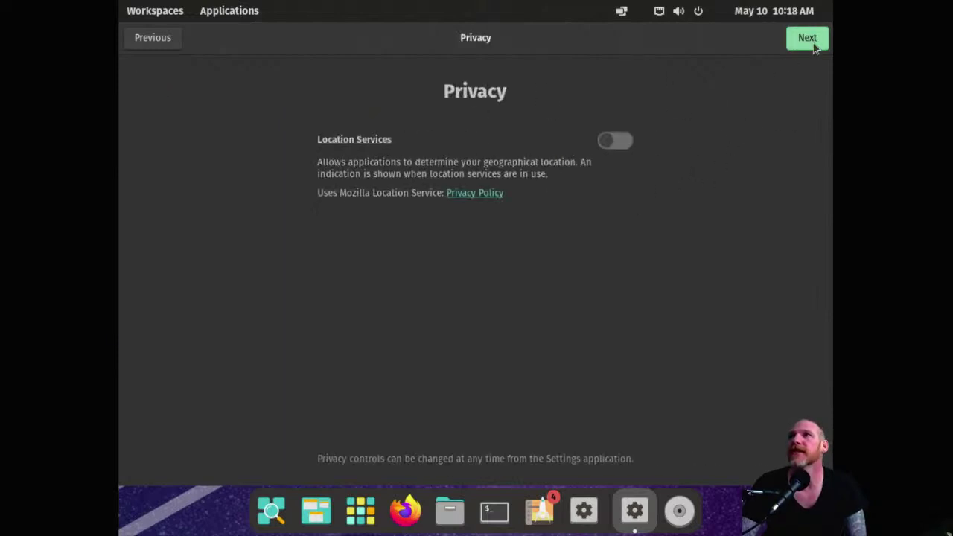
Step: Leave Location Services off and set the time zone to Los Angeles (PDT, UTC-07)
left_click(810, 41)
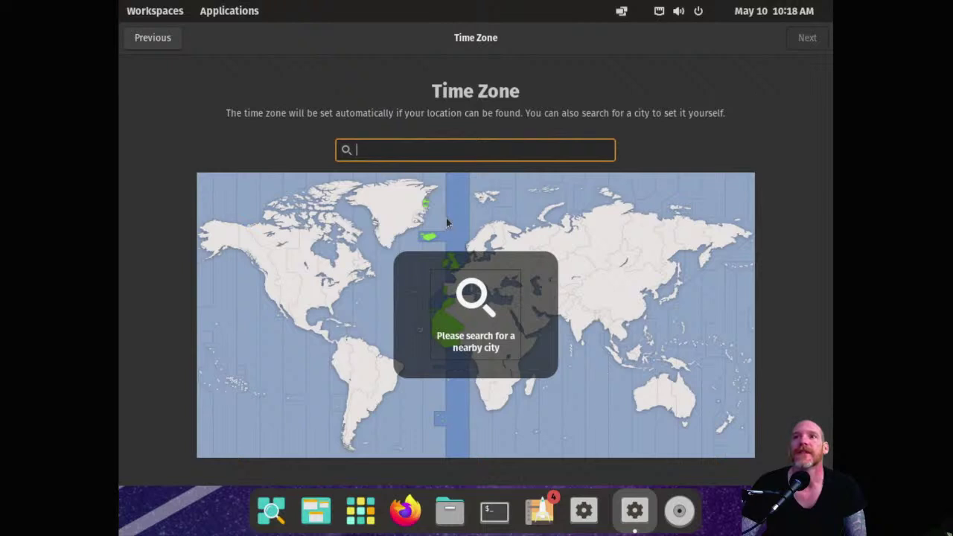
left_click(733, 231)
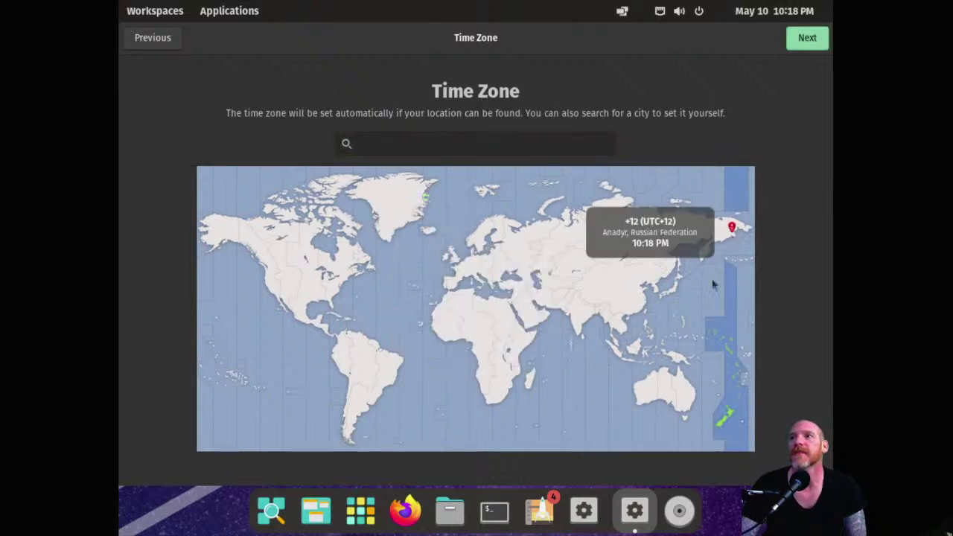
left_click(242, 242)
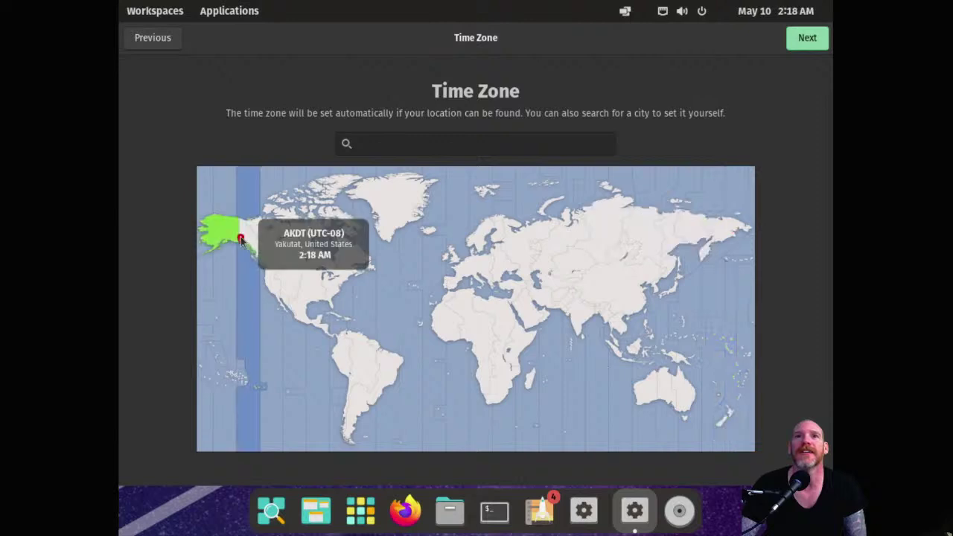
left_click(263, 219)
left_click(275, 265)
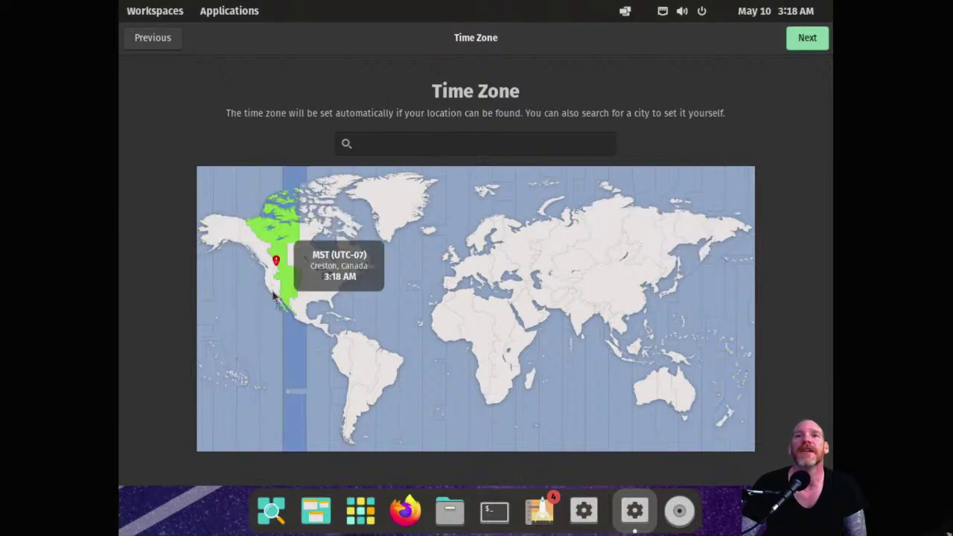
left_click(273, 290)
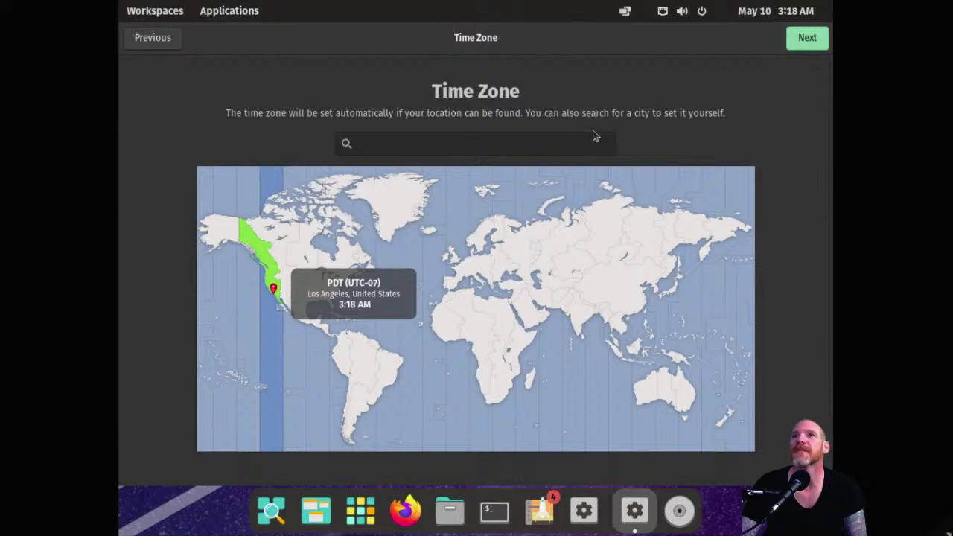
left_click(812, 42)
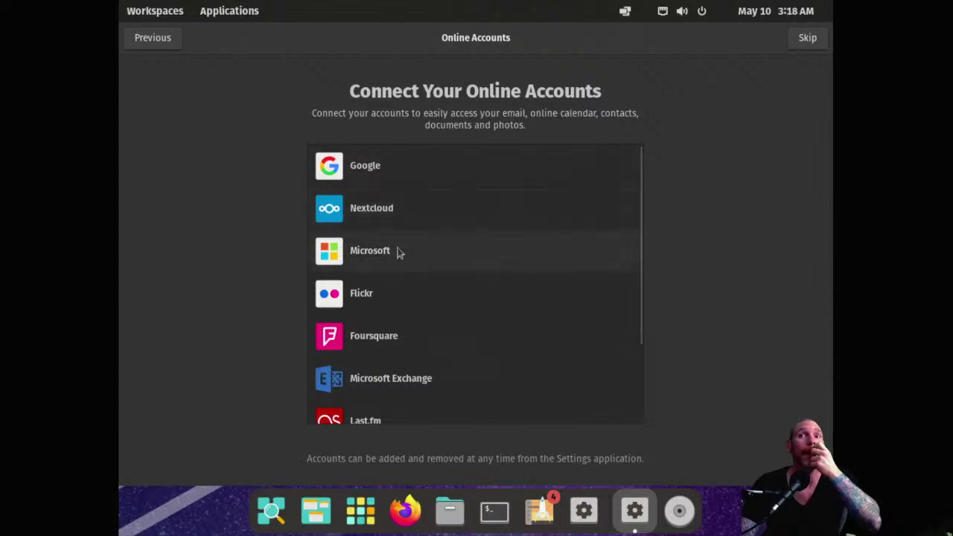
scroll(450, 272, "down", 3)
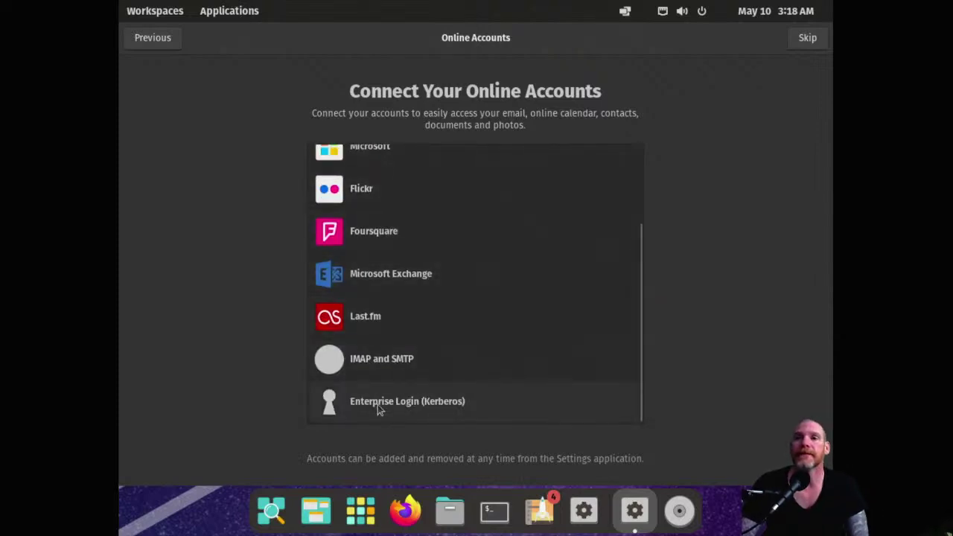
scroll(376, 325, "up", 3)
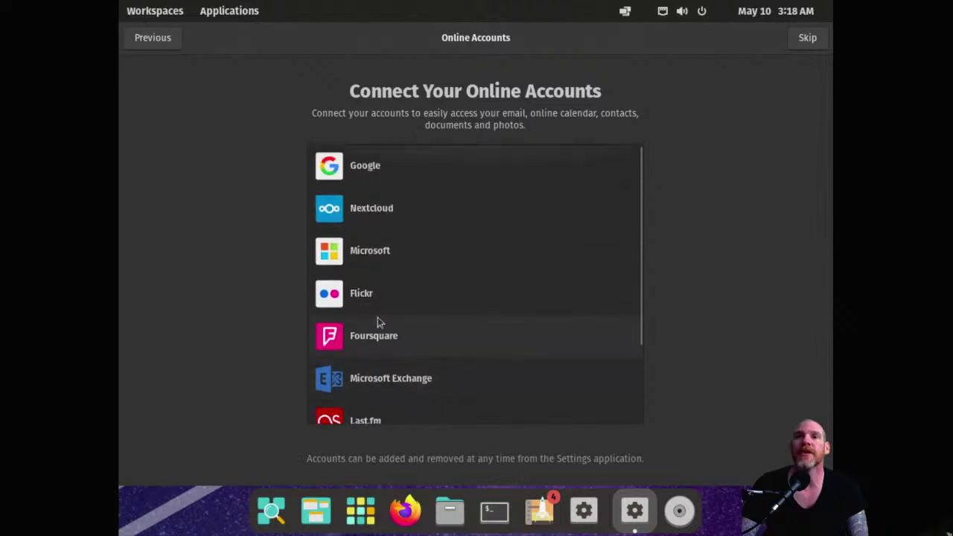
scroll(378, 309, "down", 2)
scroll(420, 348, "up", 2)
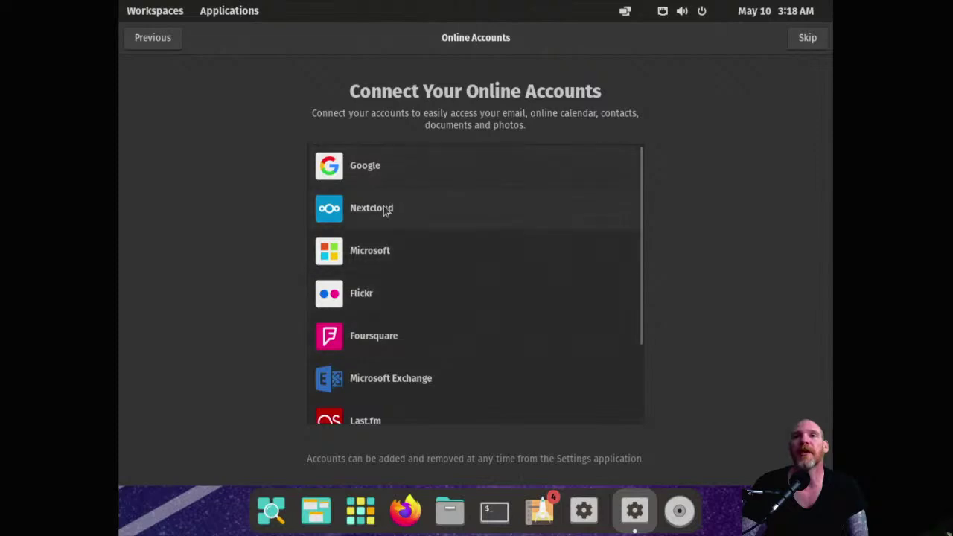
scroll(447, 321, "down", 3)
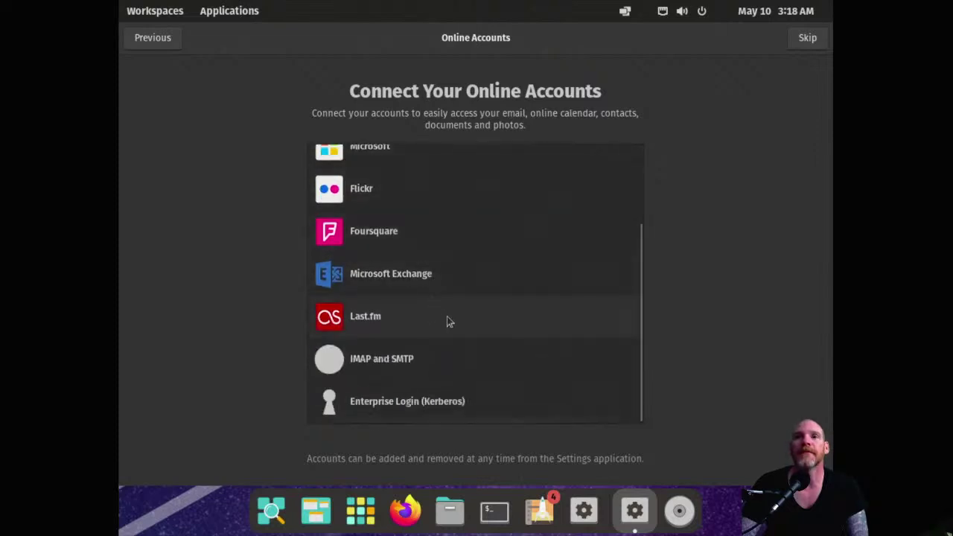
scroll(440, 328, "up", 3)
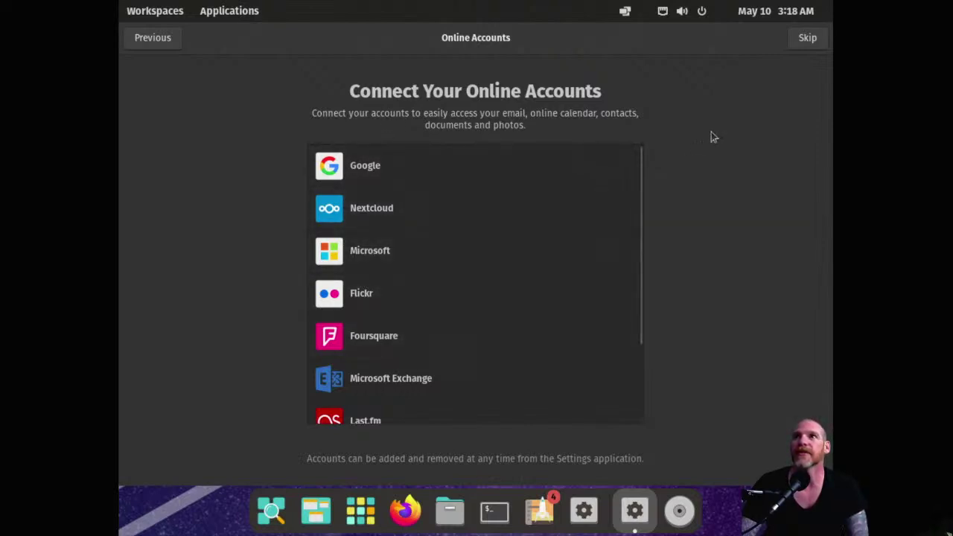
Step: Skip online accounts, finish setup with Start Using Pop!_OS, and bring up the desktop's context menu
left_click(808, 46)
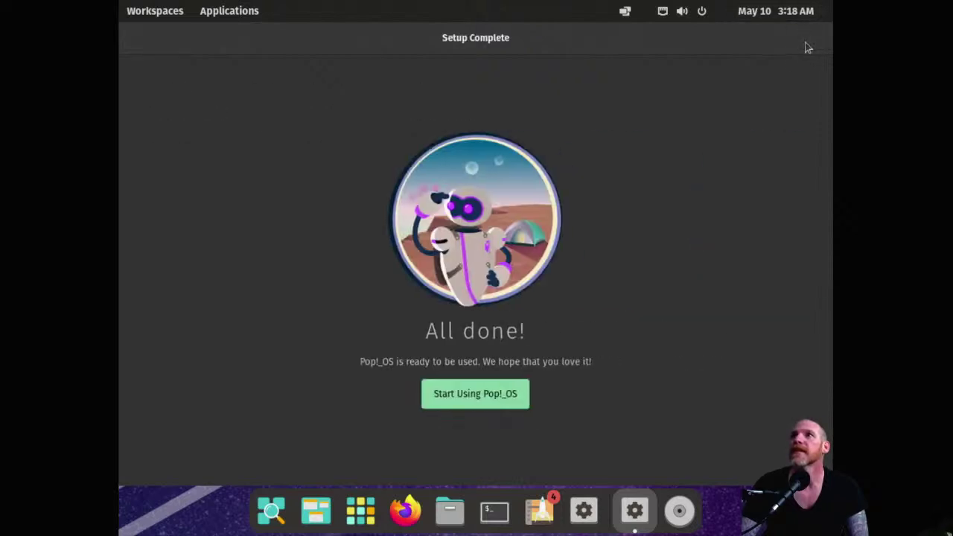
left_click(479, 393)
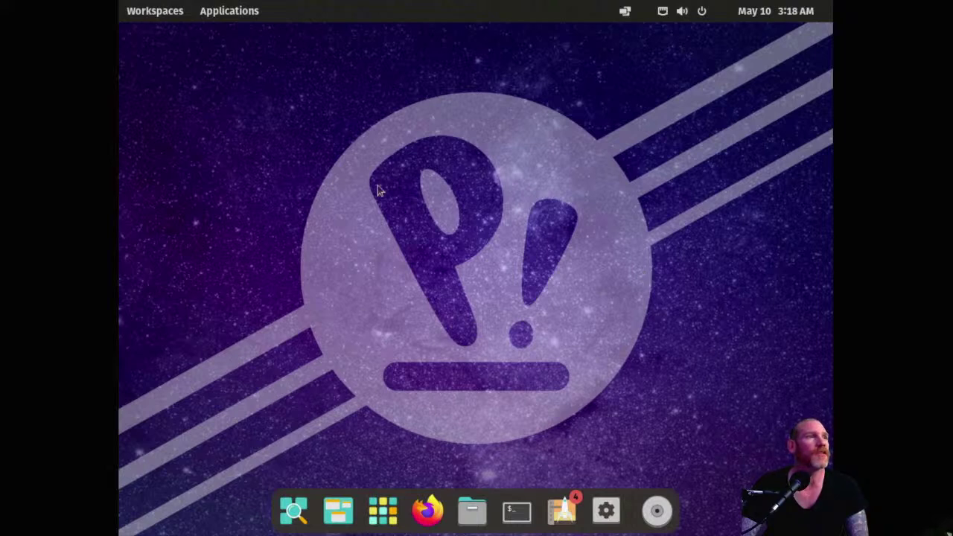
right_click(329, 172)
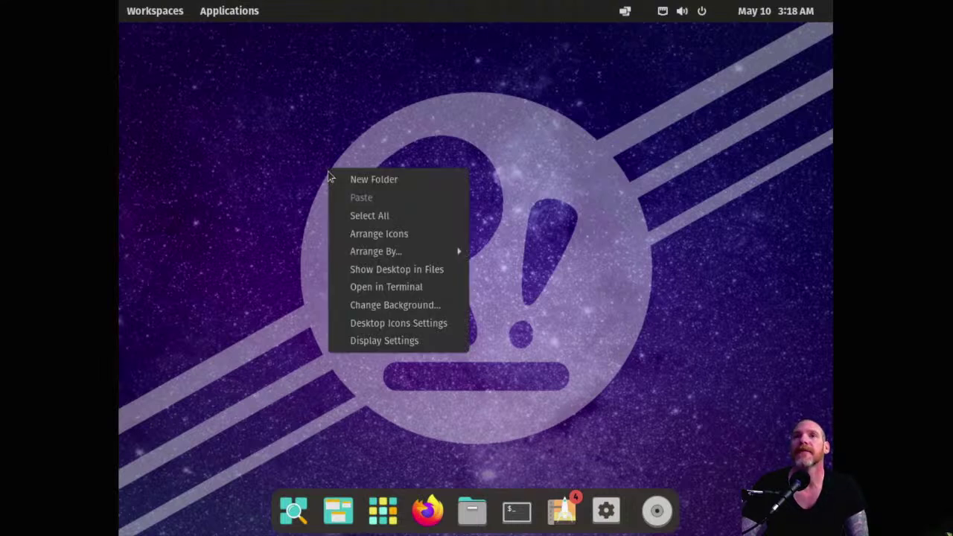
left_click(318, 241)
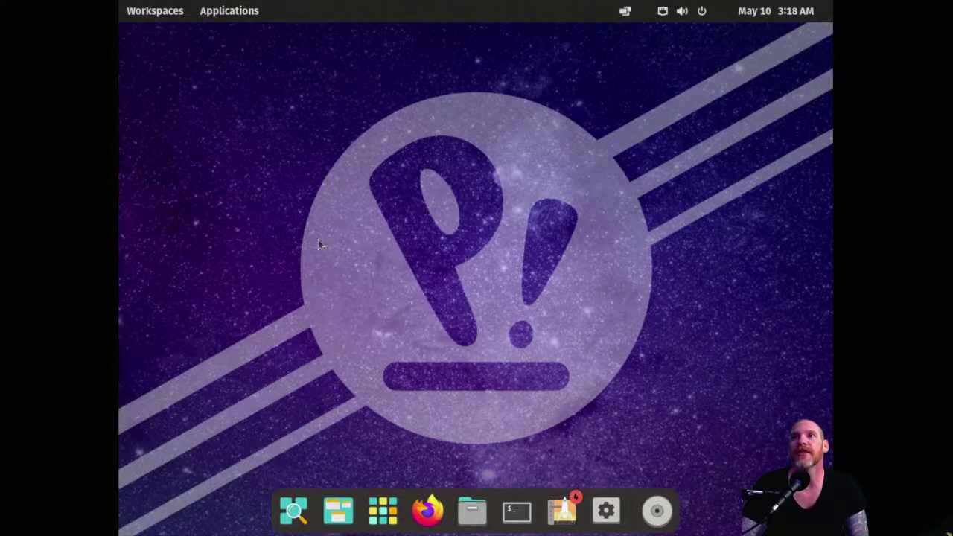
right_click(313, 164)
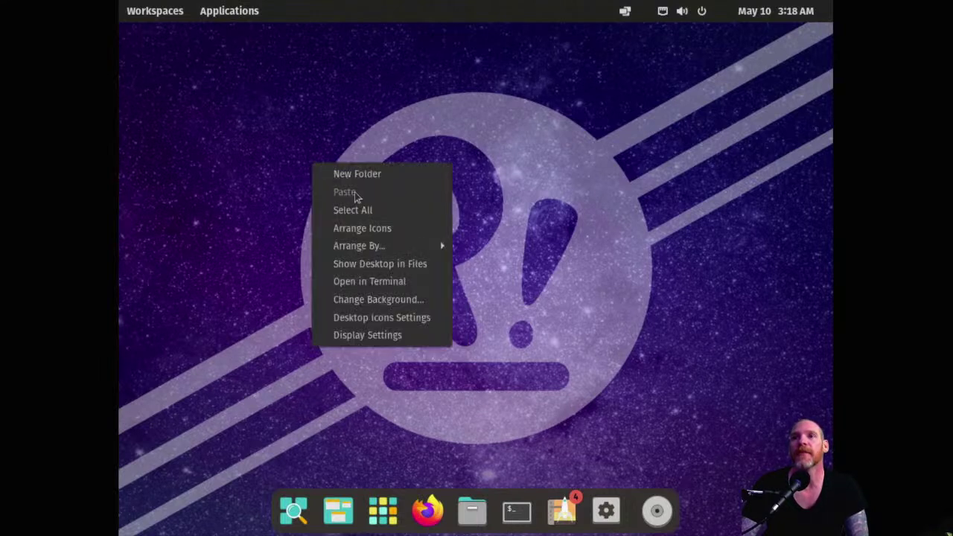
Step: Open Display Settings and apply the 1920 × 1080 (16:9) resolution instead of 1024 × 768
left_click(363, 336)
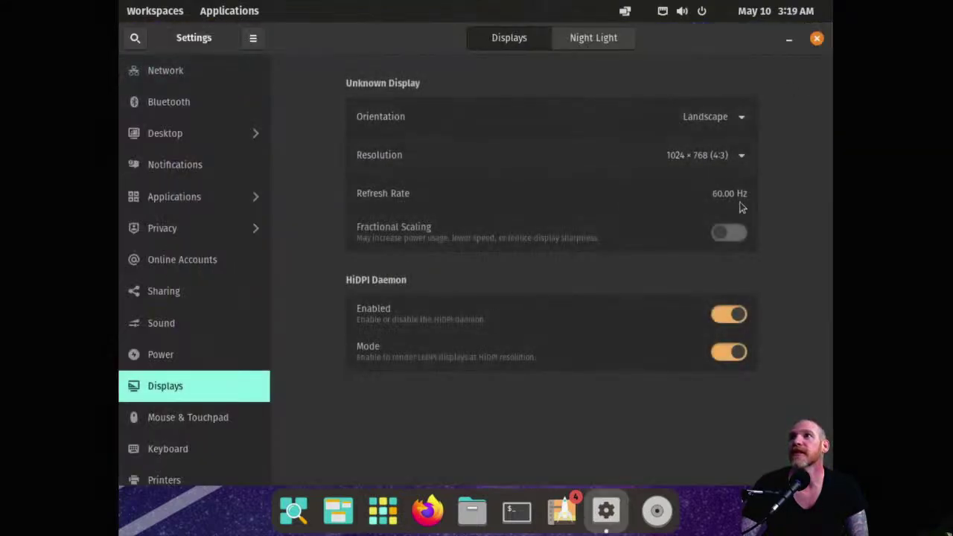
left_click(741, 155)
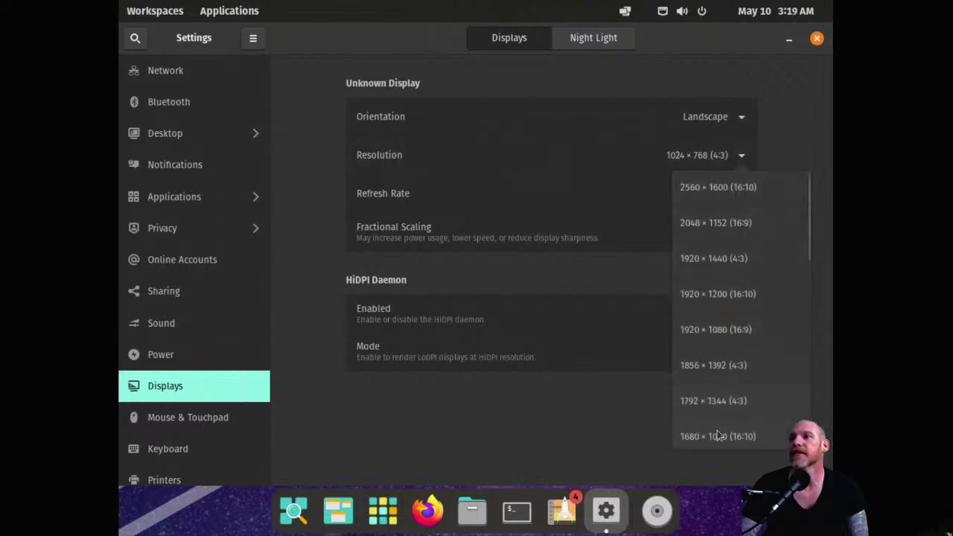
scroll(726, 372, "down", 3)
scroll(737, 417, "down", 3)
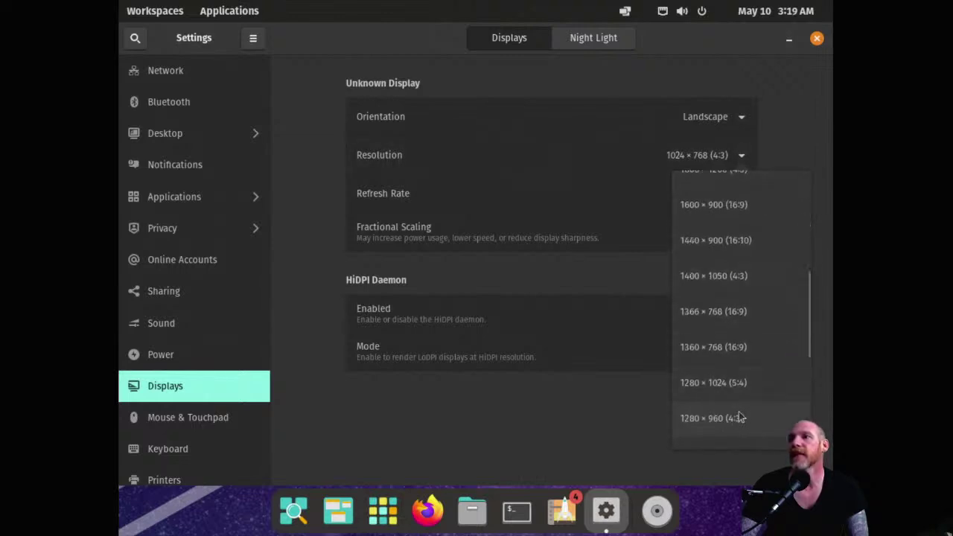
scroll(745, 358, "up", 5)
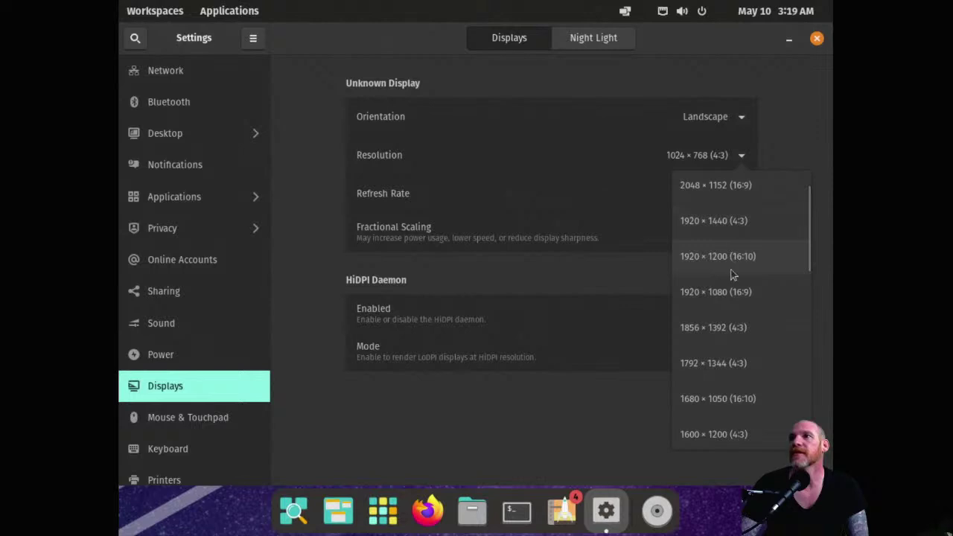
left_click(736, 293)
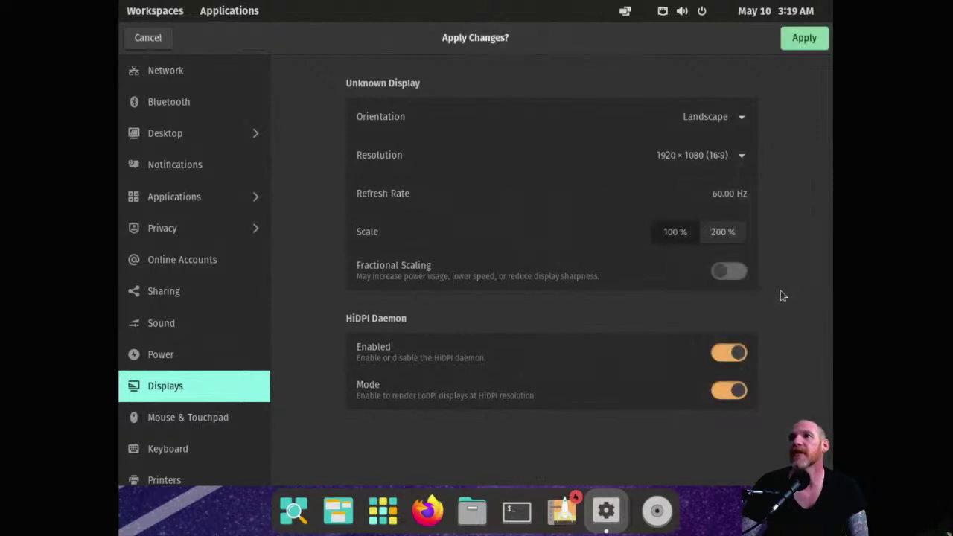
left_click(810, 43)
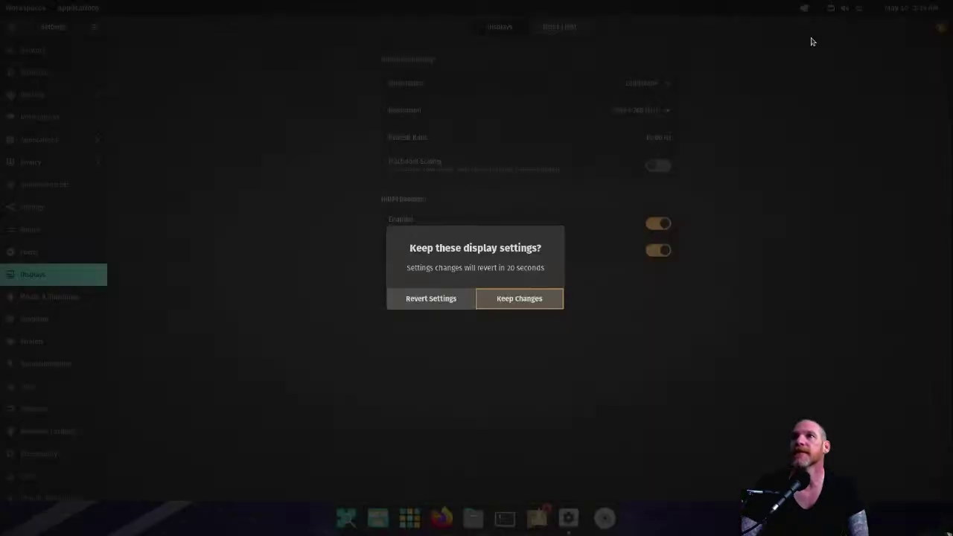
Step: Keep the new 1920 × 1080 display settings
left_click(521, 303)
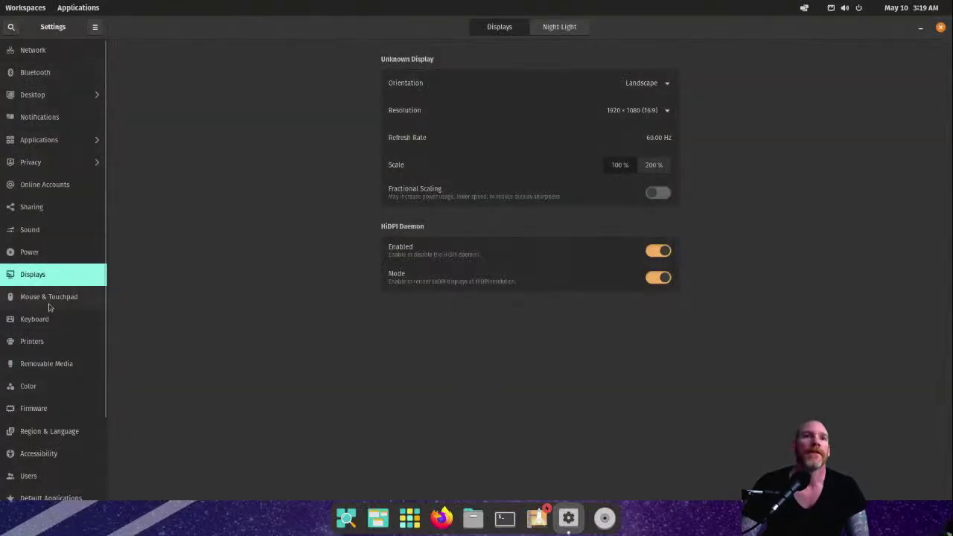
scroll(51, 384, "down", 3)
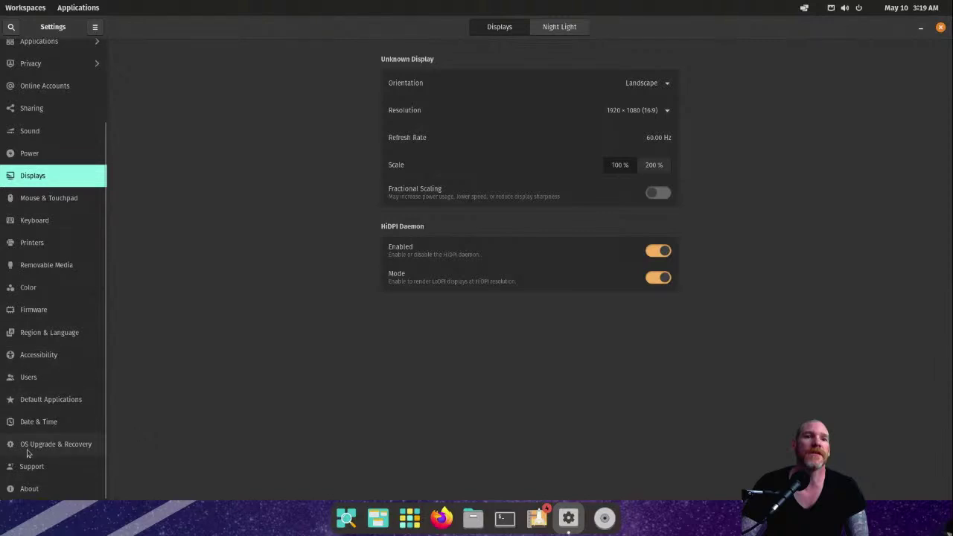
scroll(62, 384, "up", 3)
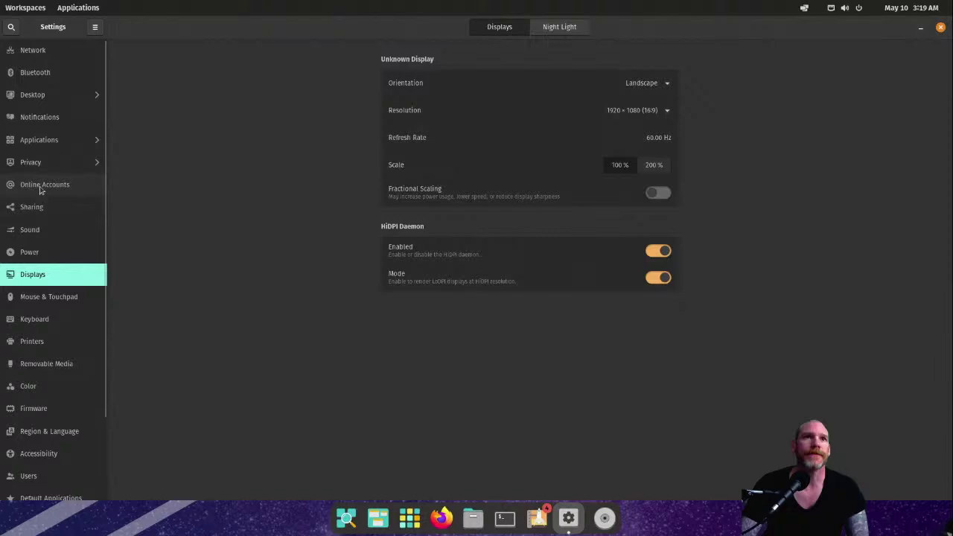
Step: Browse the Power and Mouse & Touchpad pages, then turn on High Contrast in Accessibility
left_click(42, 251)
left_click(42, 273)
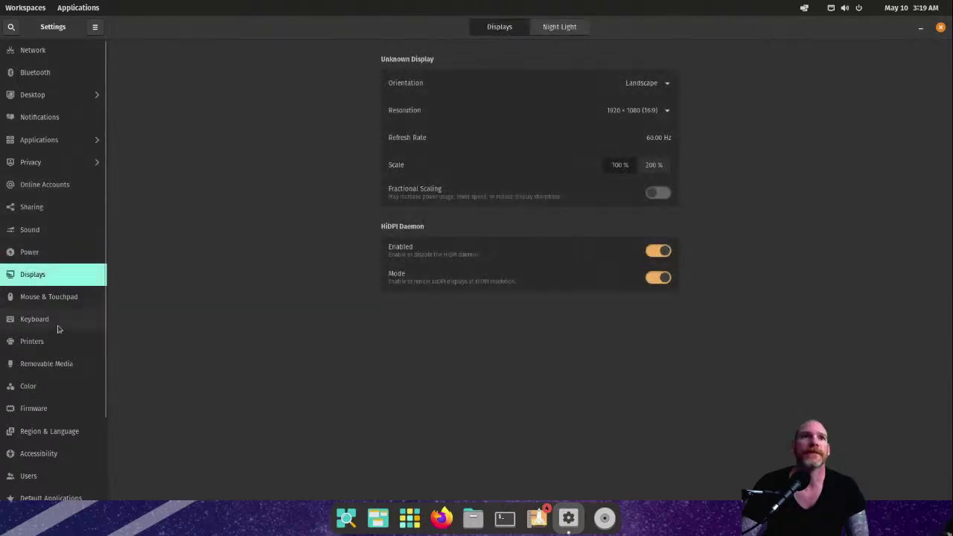
left_click(64, 301)
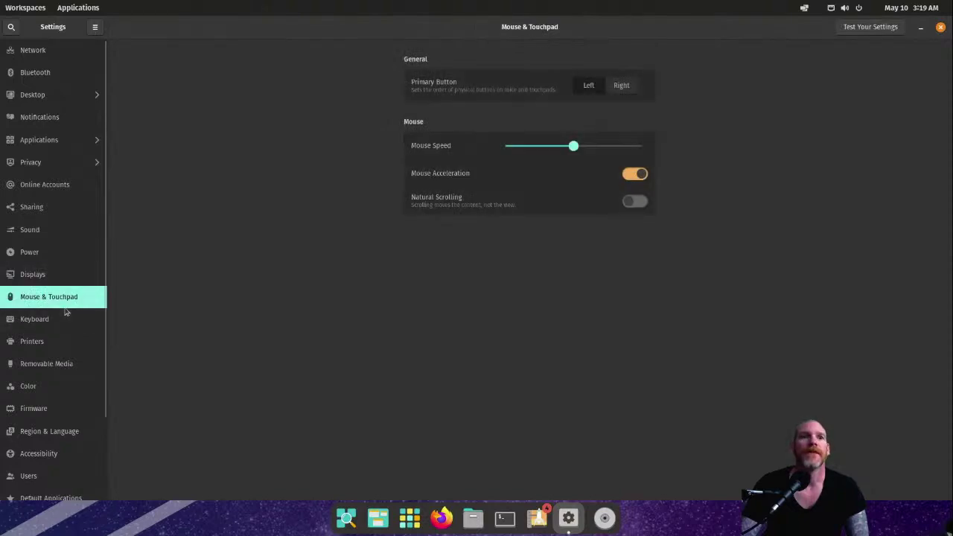
scroll(56, 350, "down", 3)
left_click(42, 355)
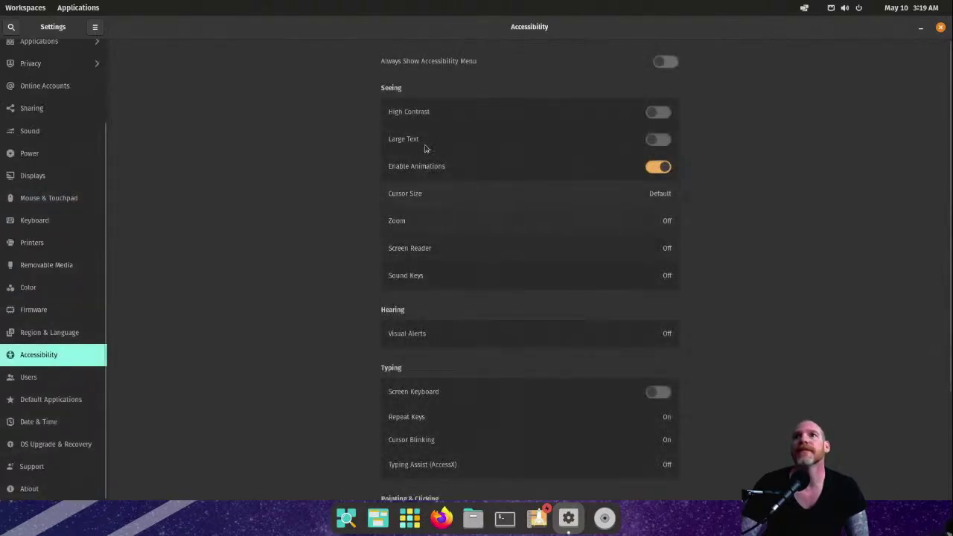
left_click(660, 117)
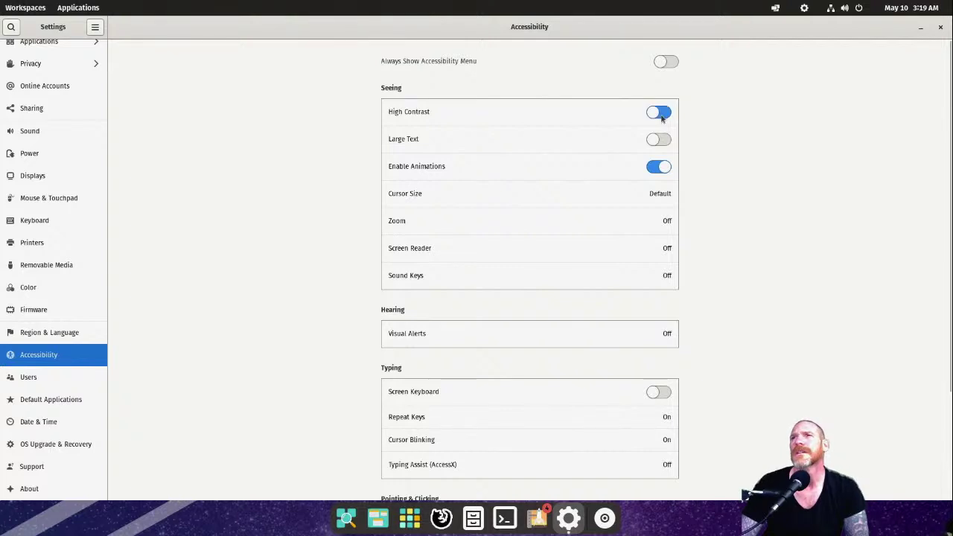
Step: Turn High Contrast off and try the larger cursor sizes, from largest down to Default
left_click(661, 114)
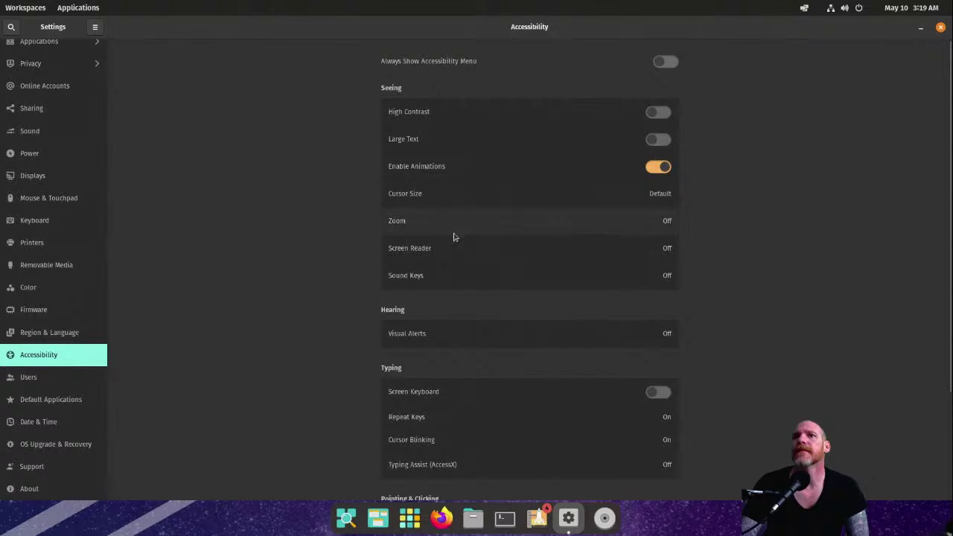
left_click(658, 196)
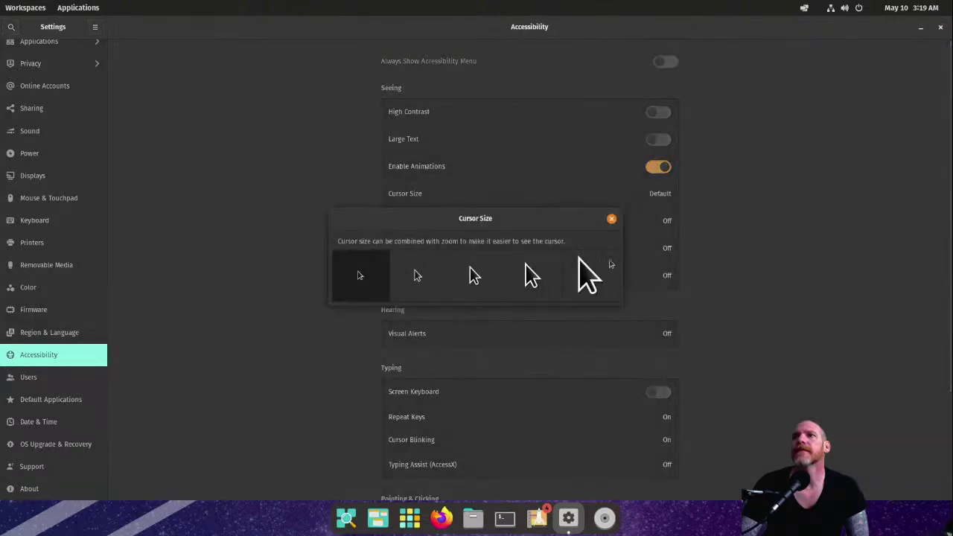
left_click(607, 268)
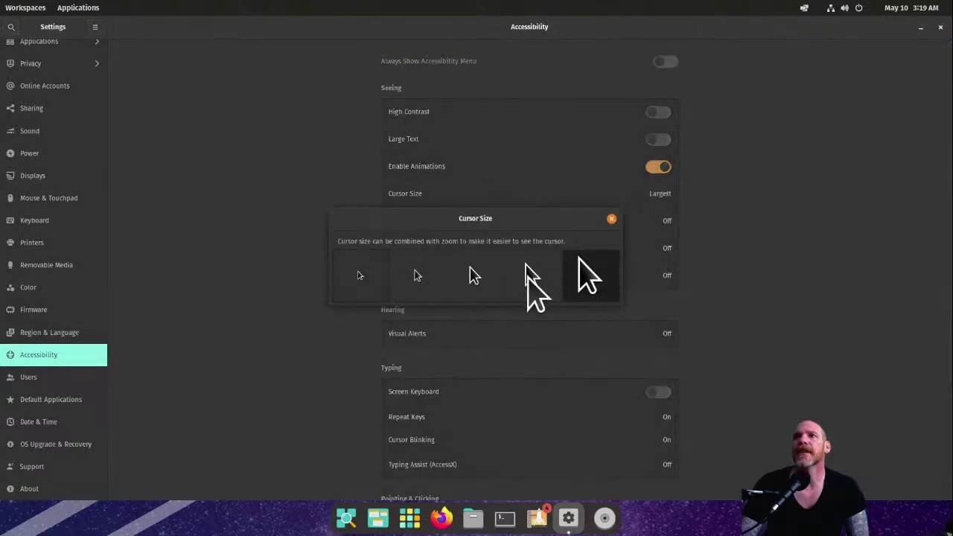
left_click(528, 276)
left_click(486, 274)
left_click(429, 272)
left_click(372, 277)
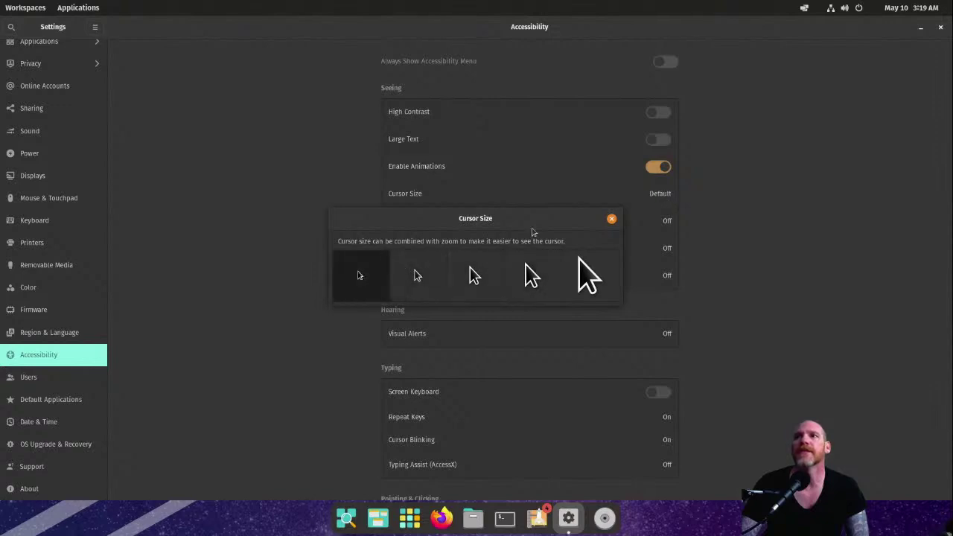
Step: Try Medium, then set the cursor size back to Default
left_click(408, 268)
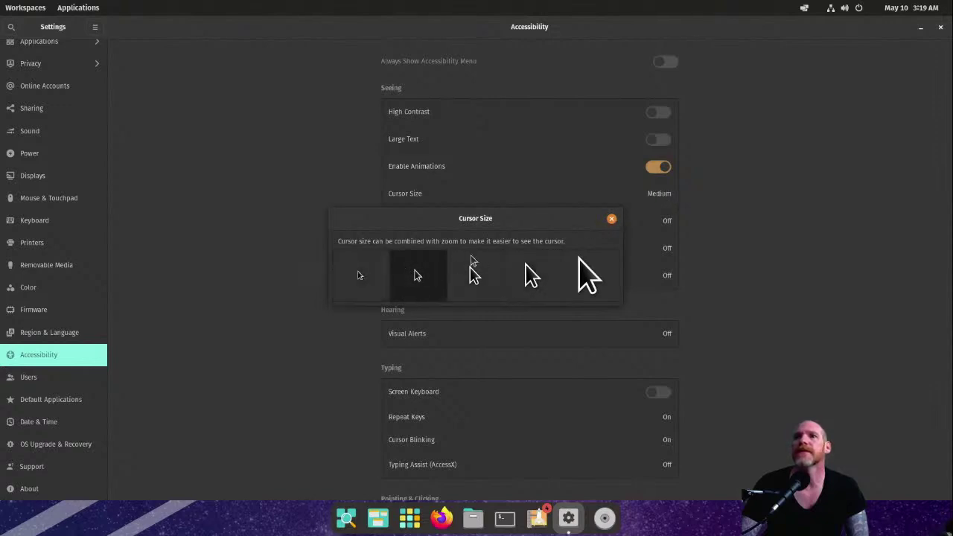
left_click(612, 219)
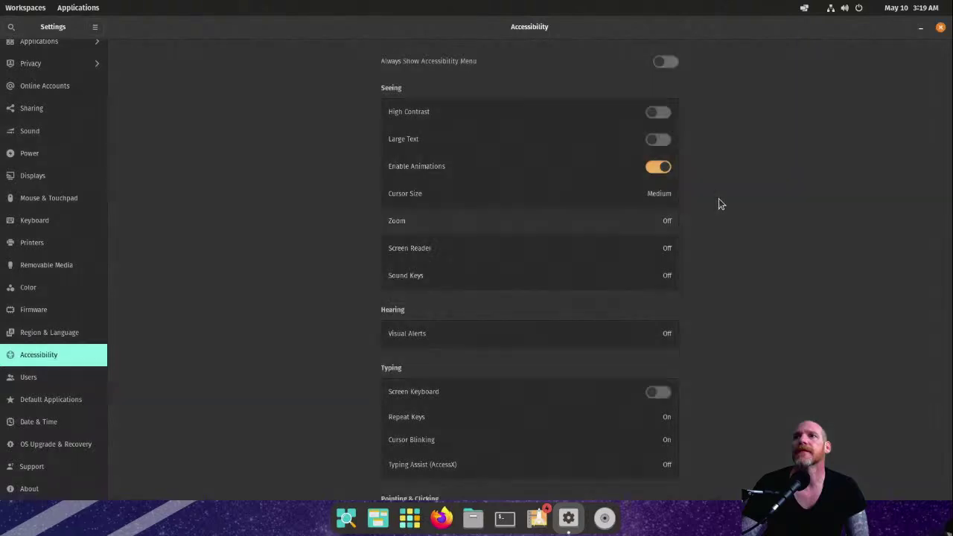
left_click(645, 207)
left_click(376, 286)
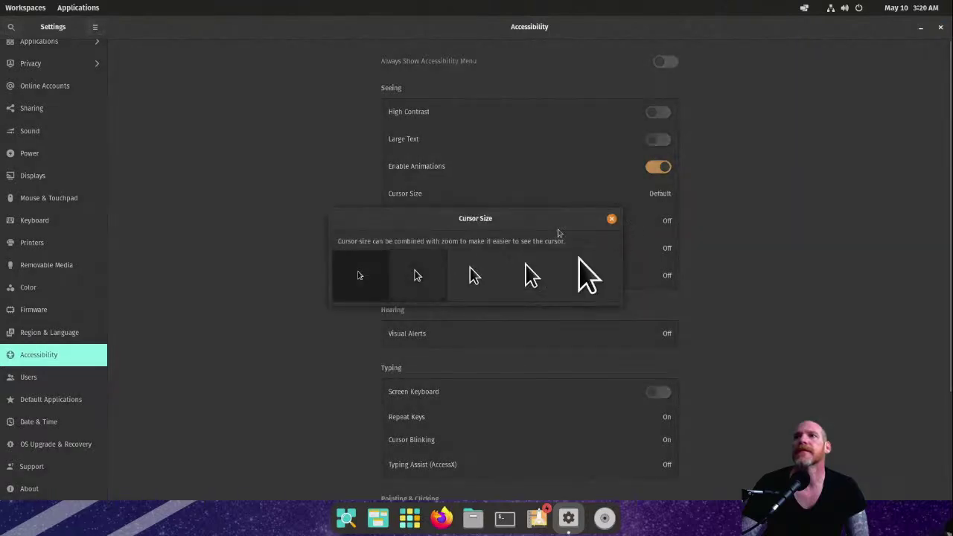
left_click(611, 219)
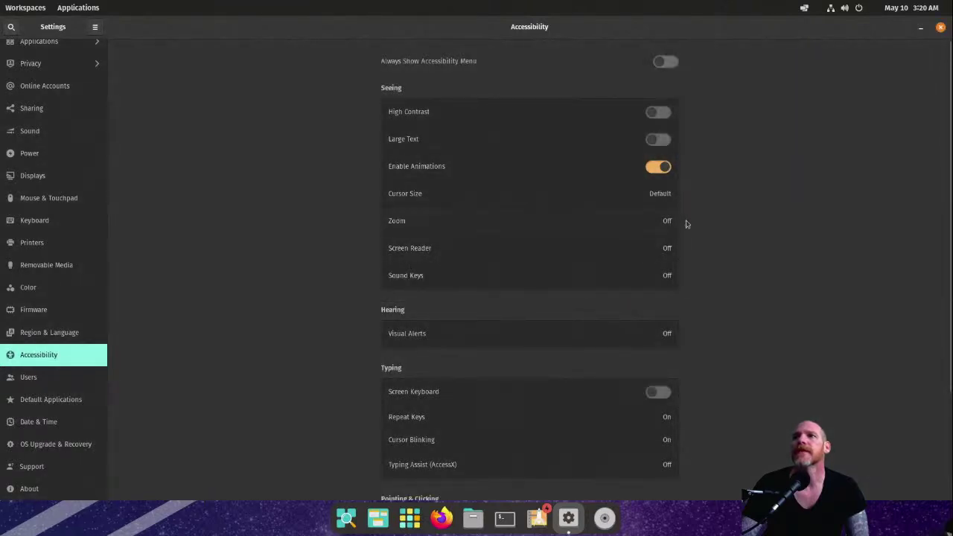
left_click(664, 226)
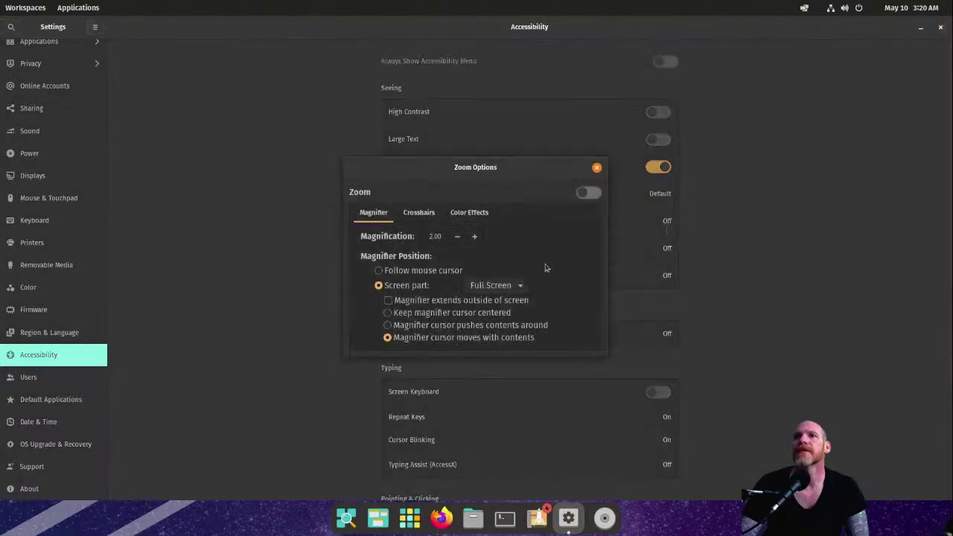
left_click(588, 192)
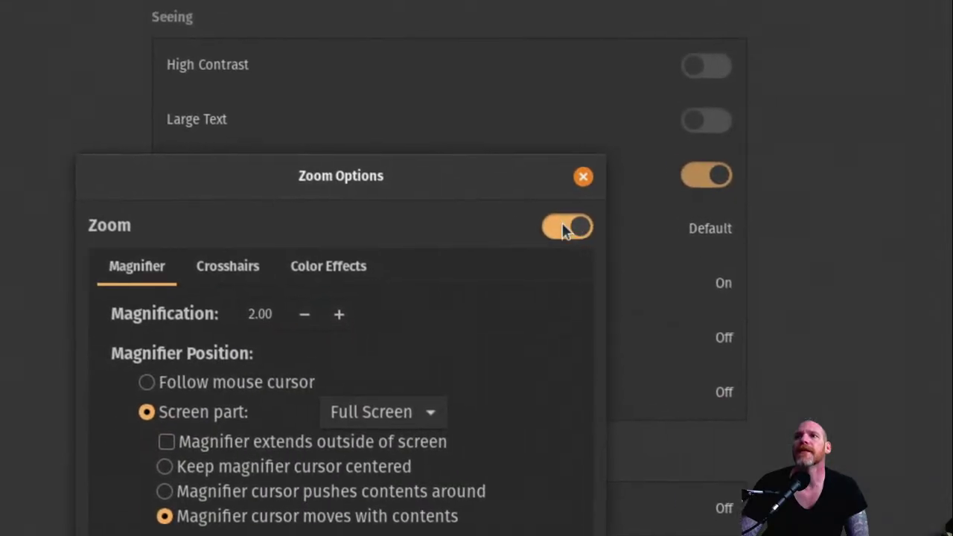
left_click(564, 225)
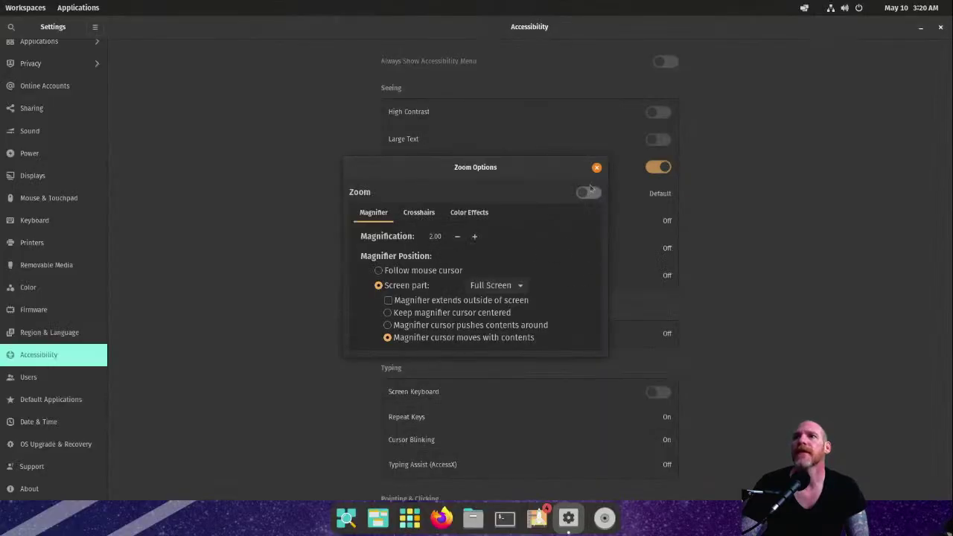
left_click(596, 167)
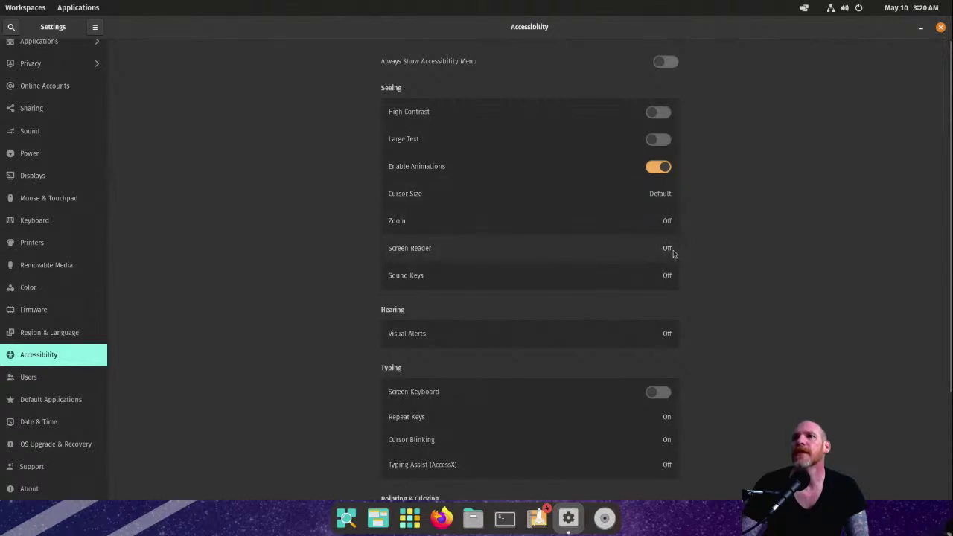
left_click(672, 253)
left_click(528, 287)
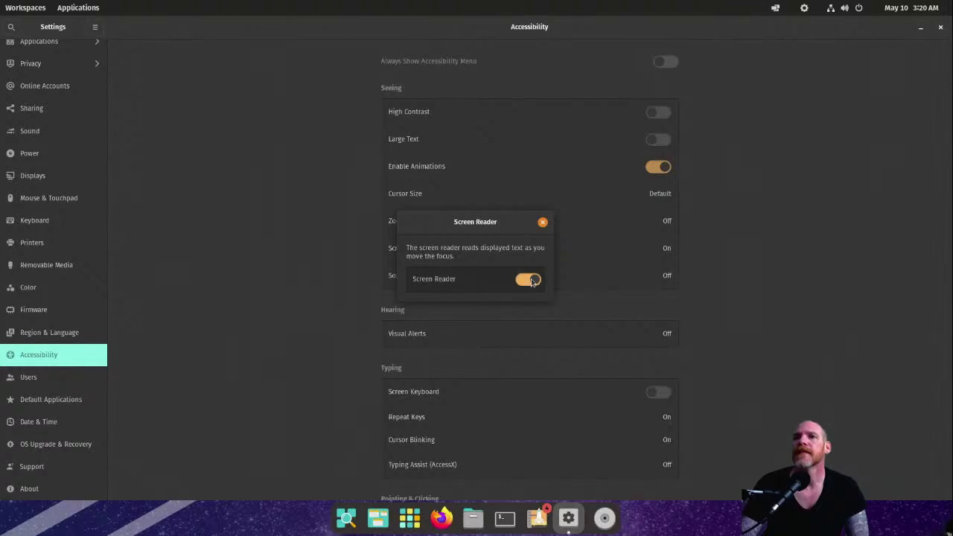
left_click(532, 280)
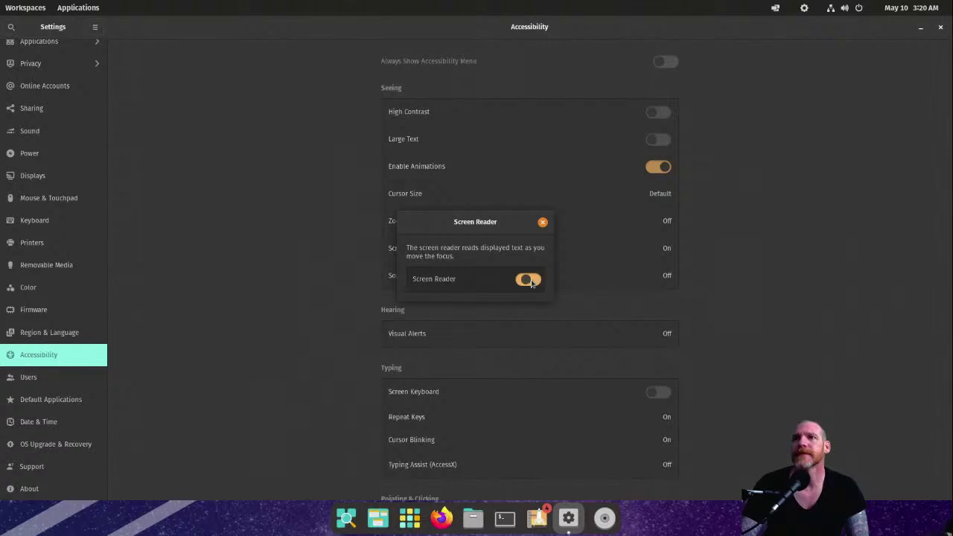
left_click(542, 223)
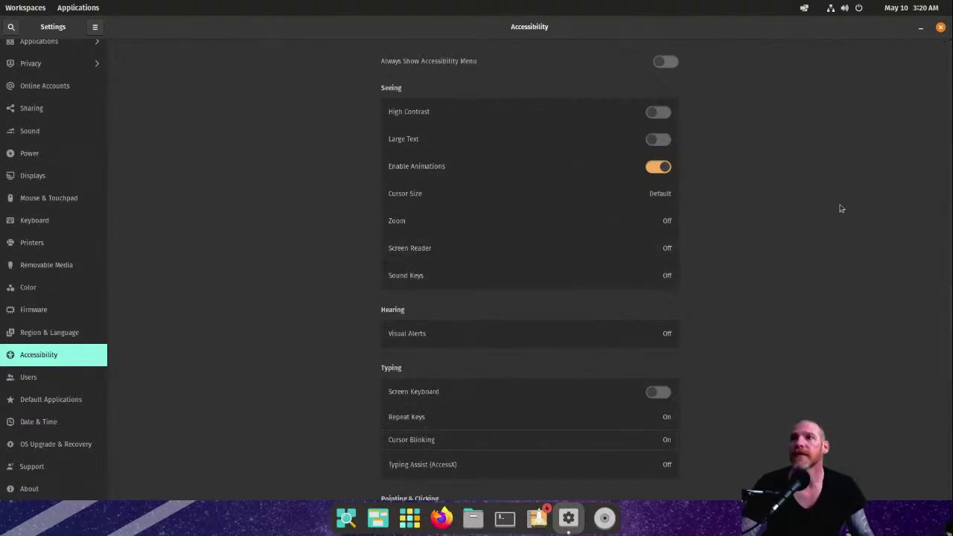
Step: Scroll through the Accessibility options, view the Displays and Network pages, then close Settings
scroll(841, 208, "down", 2)
scroll(841, 209, "down", 2)
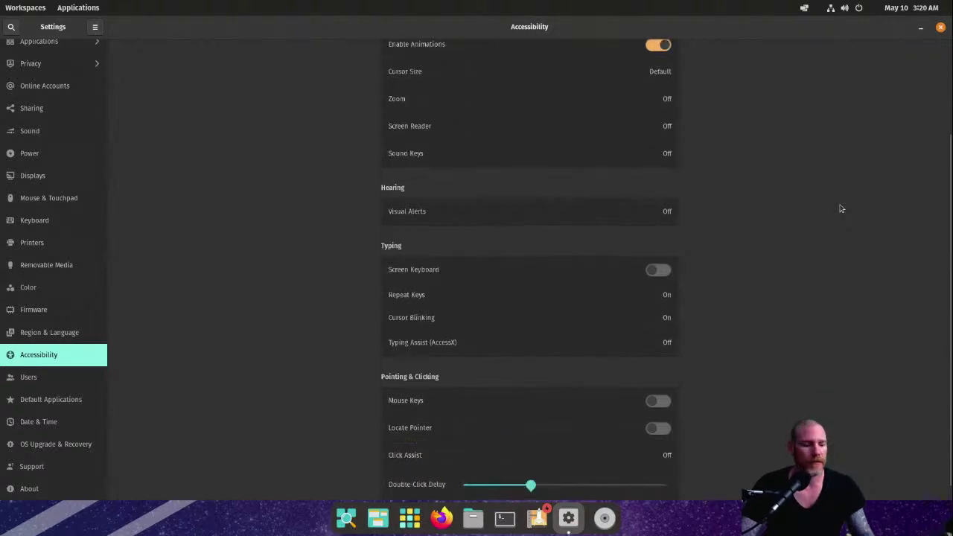
scroll(841, 209, "up", 4)
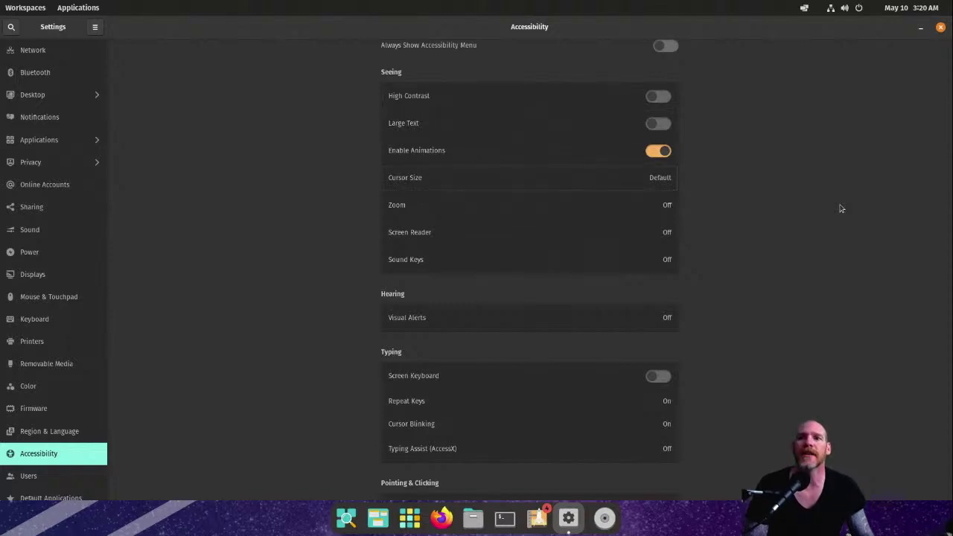
scroll(841, 209, "down", 5)
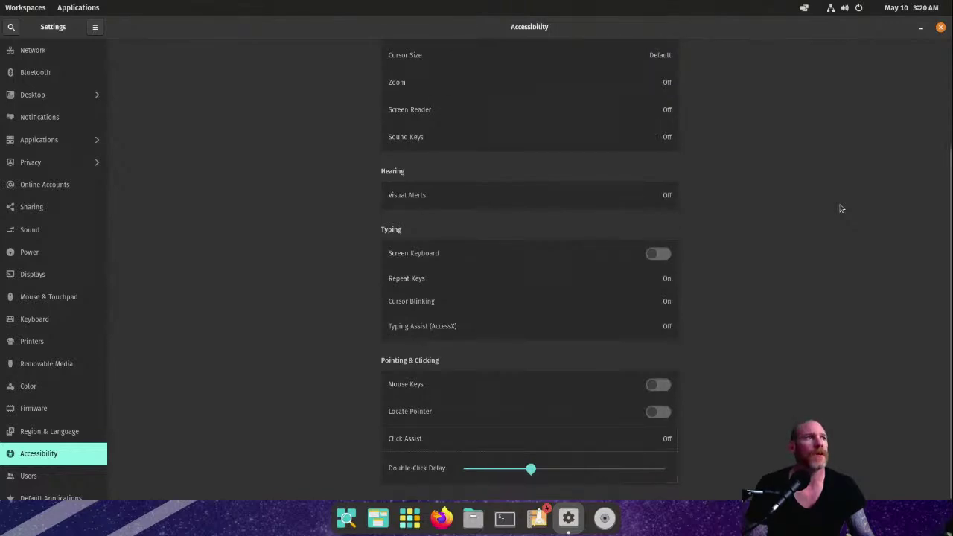
scroll(842, 208, "up", 5)
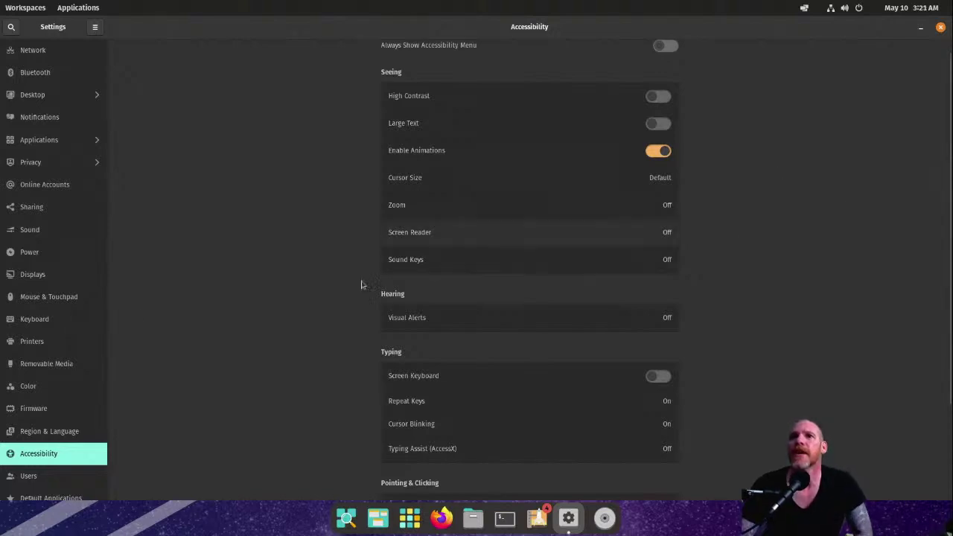
scroll(449, 365, "down", 5)
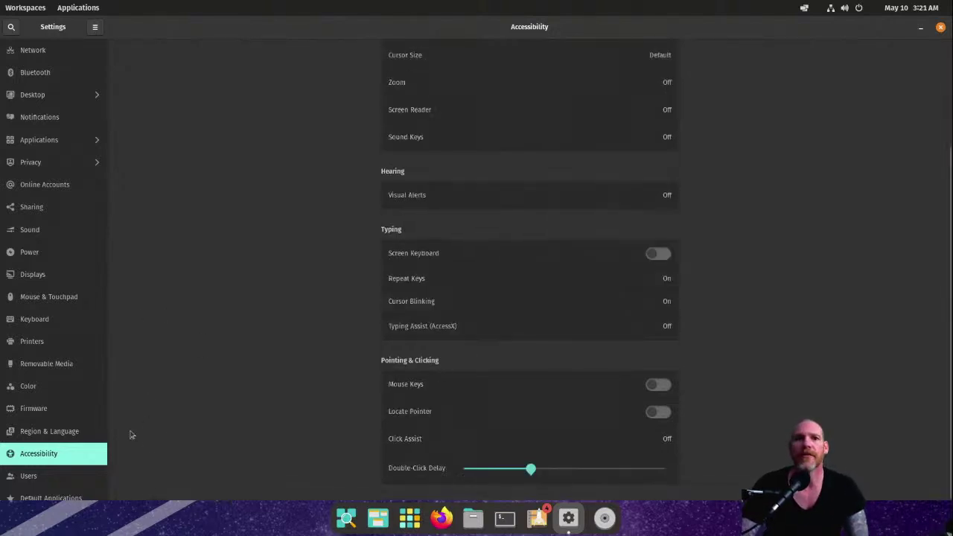
scroll(53, 432, "down", 3)
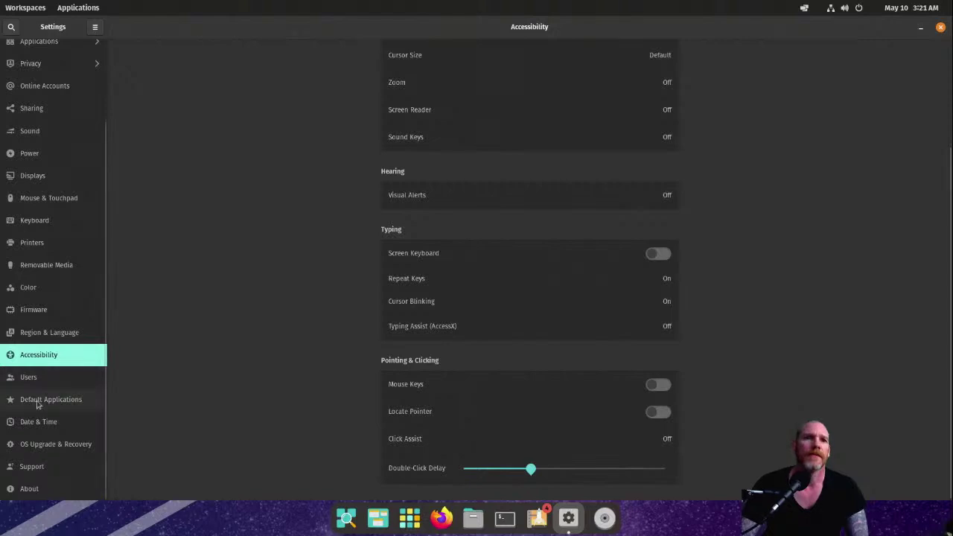
scroll(52, 455, "up", 3)
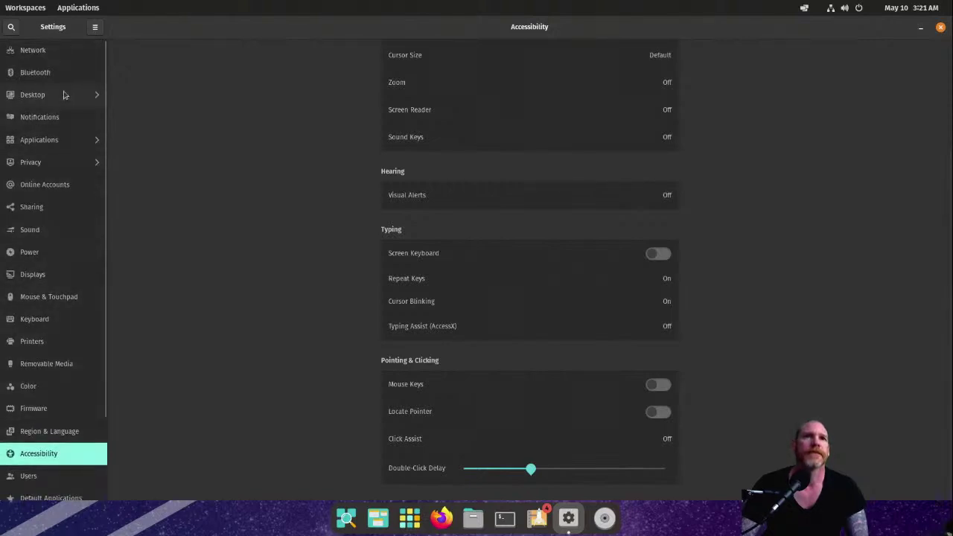
left_click(43, 276)
left_click(63, 50)
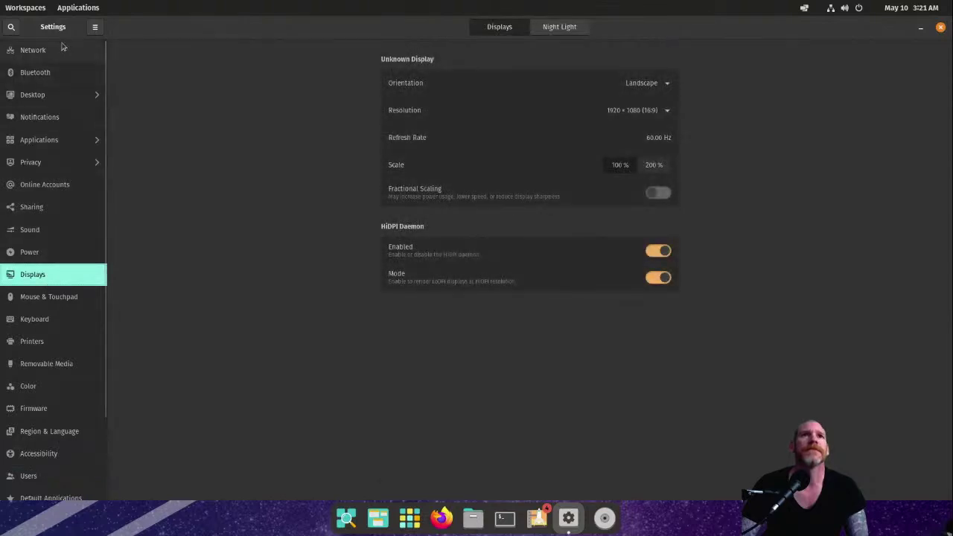
left_click(941, 26)
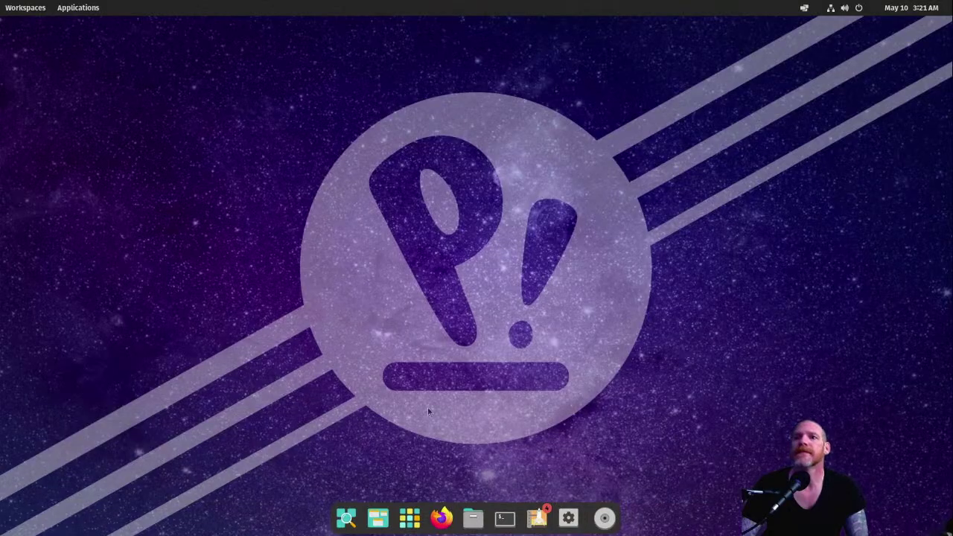
Step: Open Pop!_Shop and search 'chrom' in the launcher to reach ungoogled-chromium
left_click(541, 514)
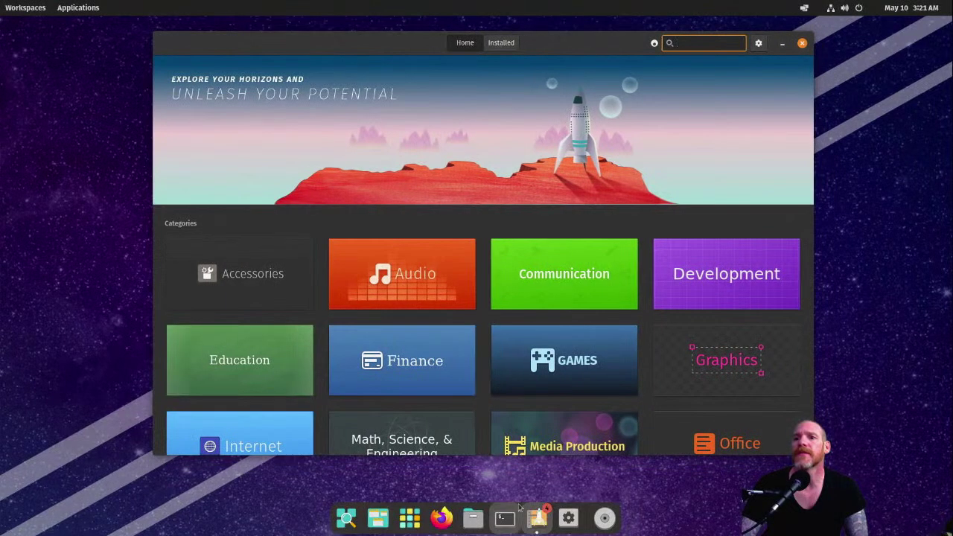
left_click(410, 522)
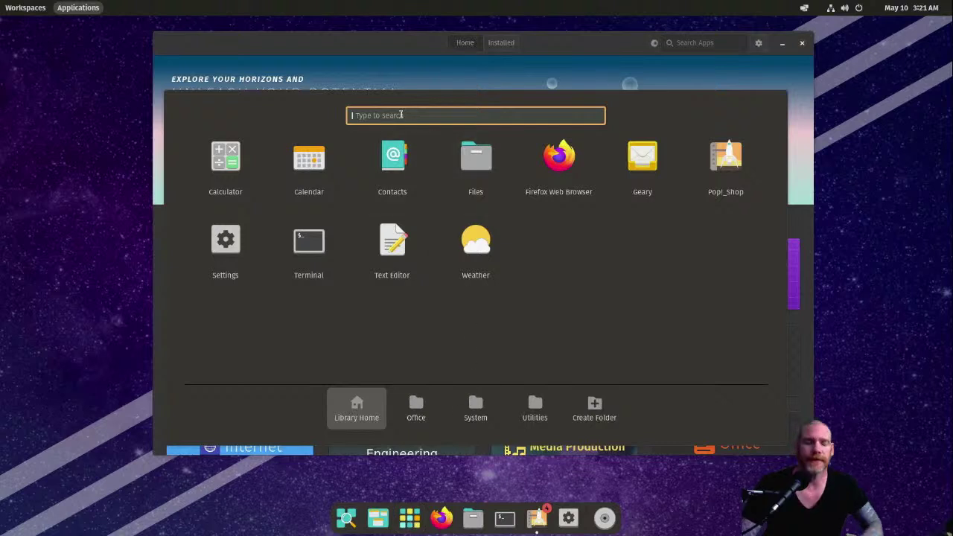
type("chrom")
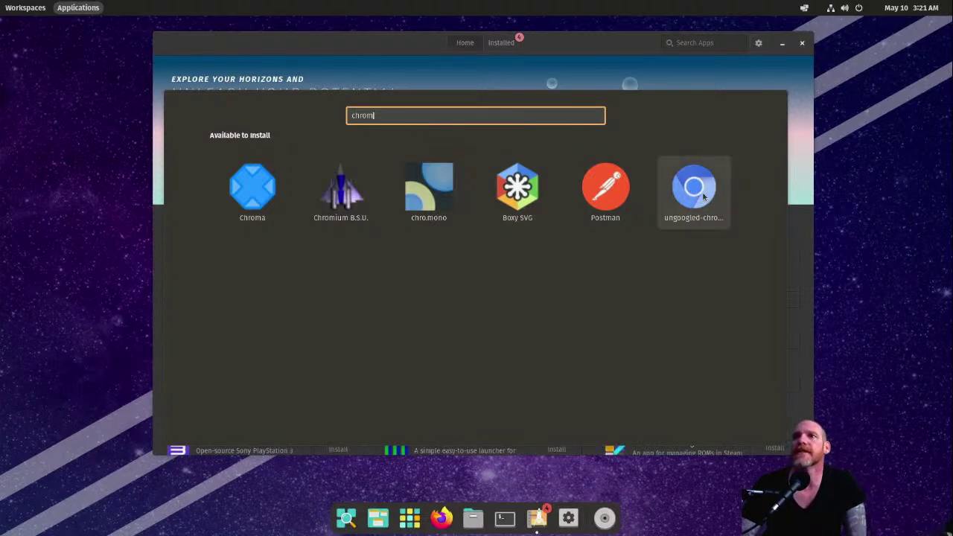
key("Escape")
key("super")
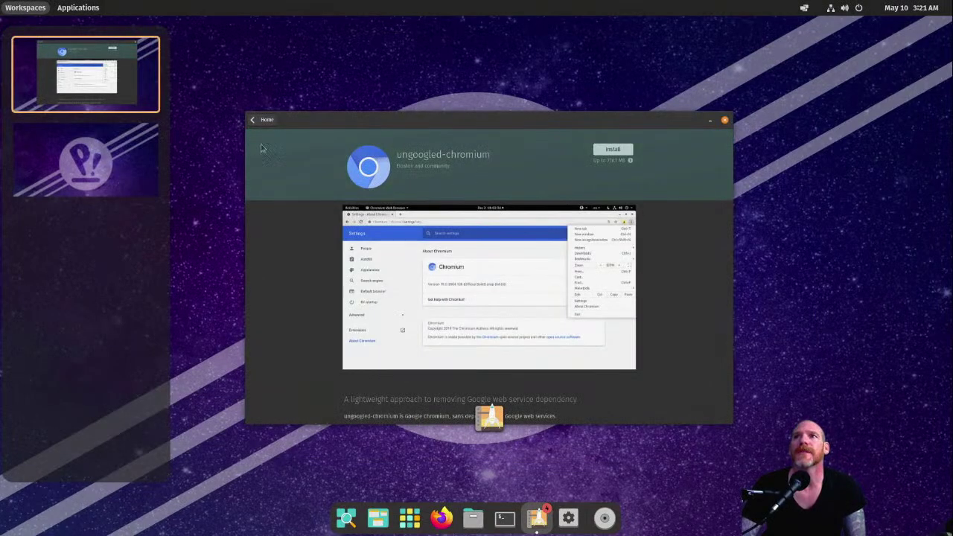
Step: Install ungoogled-chromium from its Pop!_Shop page until Open is offered
left_click(621, 151)
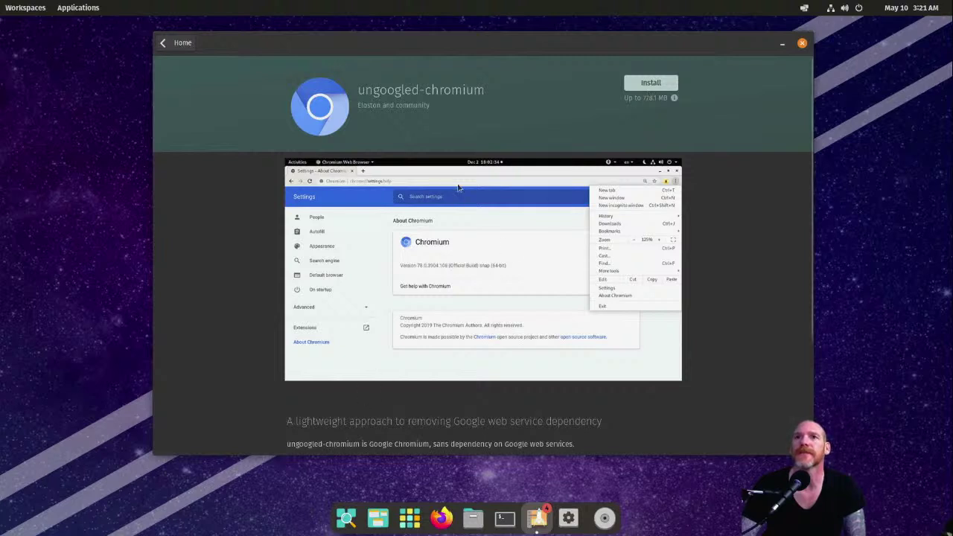
left_click(655, 84)
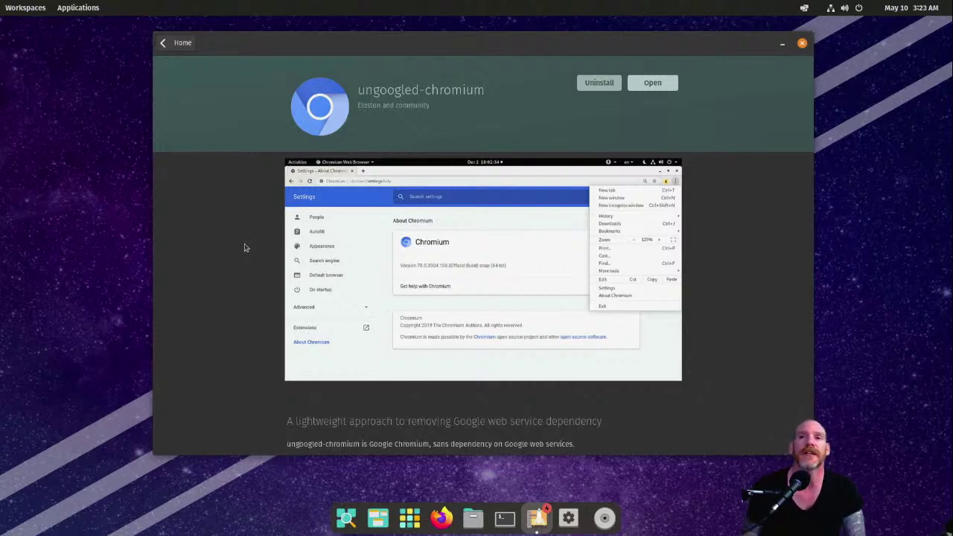
Step: Drag the gedit note with the three upgrade commands into view, then minimise it over the launcher
key("super")
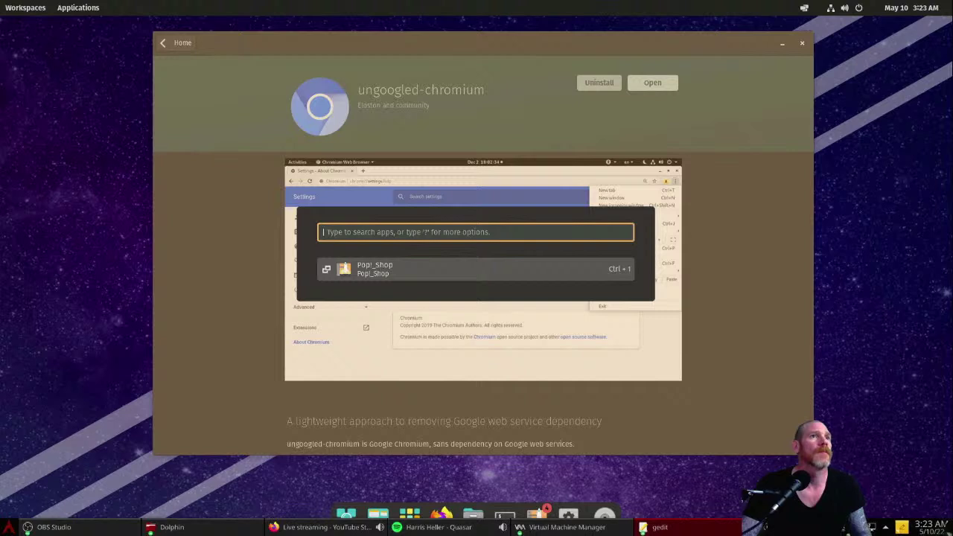
left_click_drag(0, 143, 390, 146)
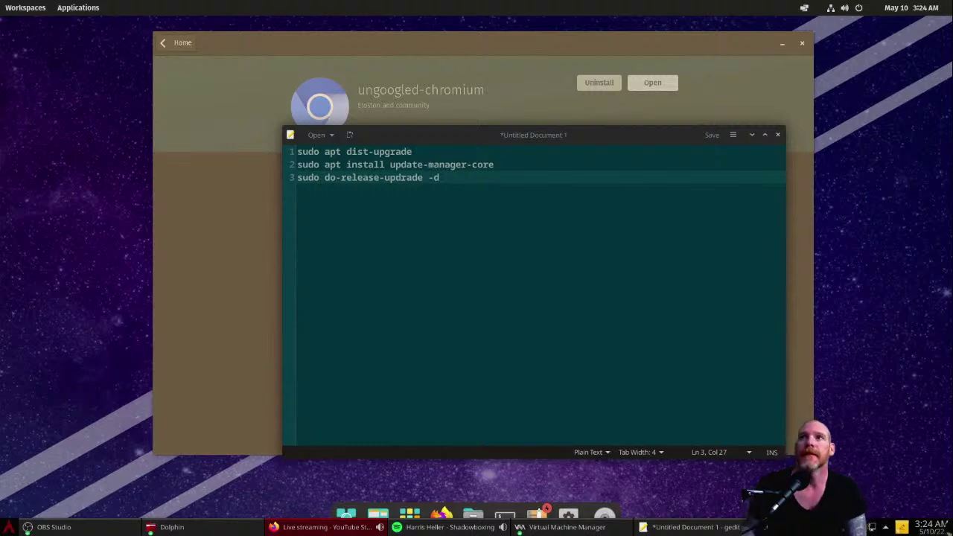
left_click(752, 135)
key("super")
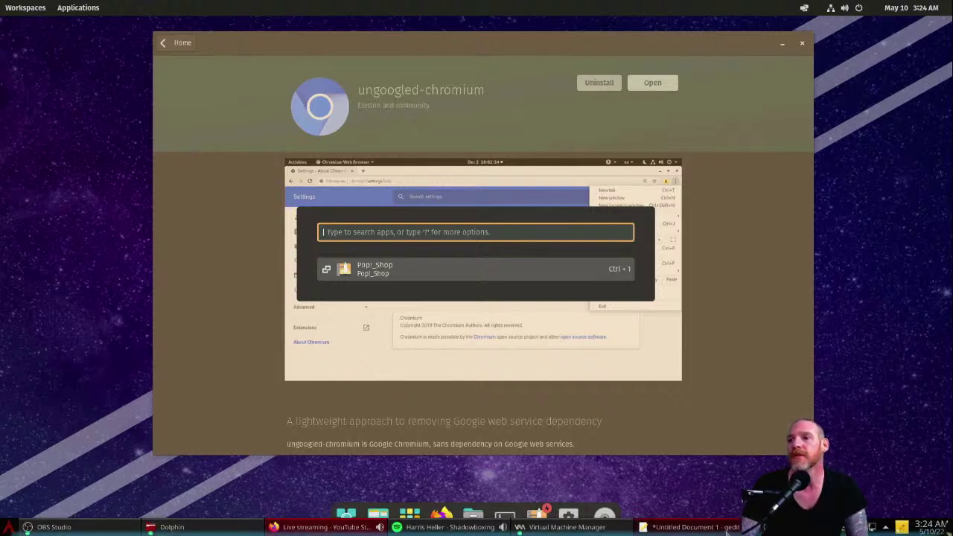
left_click(643, 528)
left_click(643, 528)
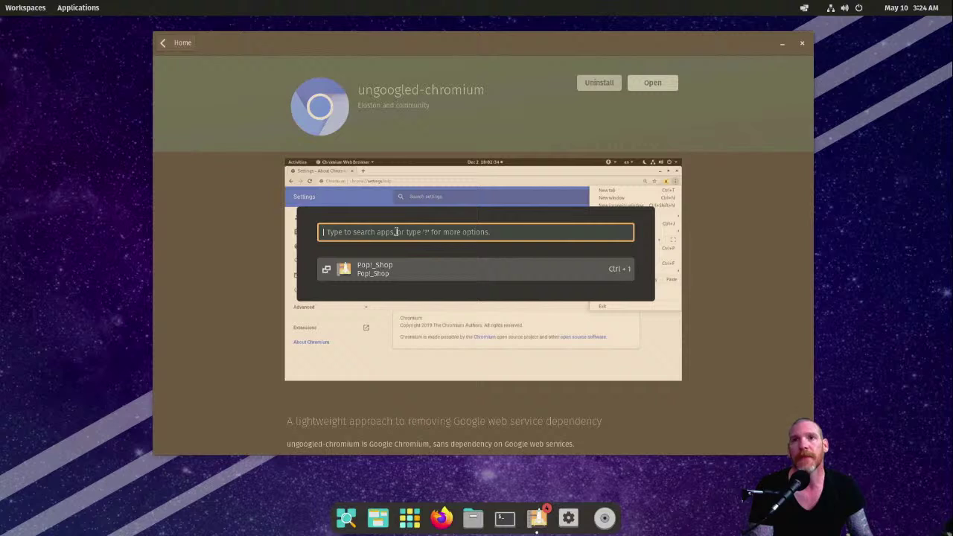
Step: Try 'steam' and 'lib' launcher searches, then return Pop!_Shop to its Home page
type("steam")
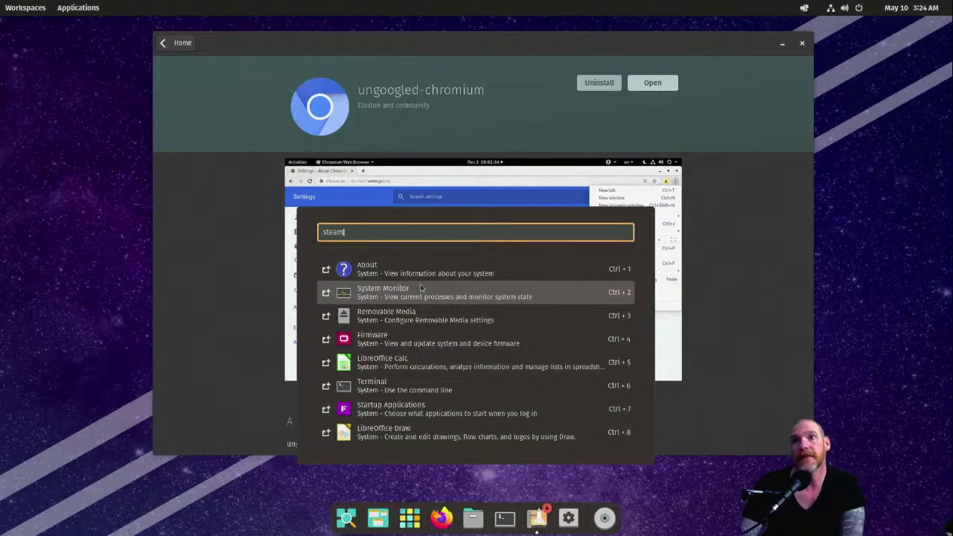
key("BackSpace")
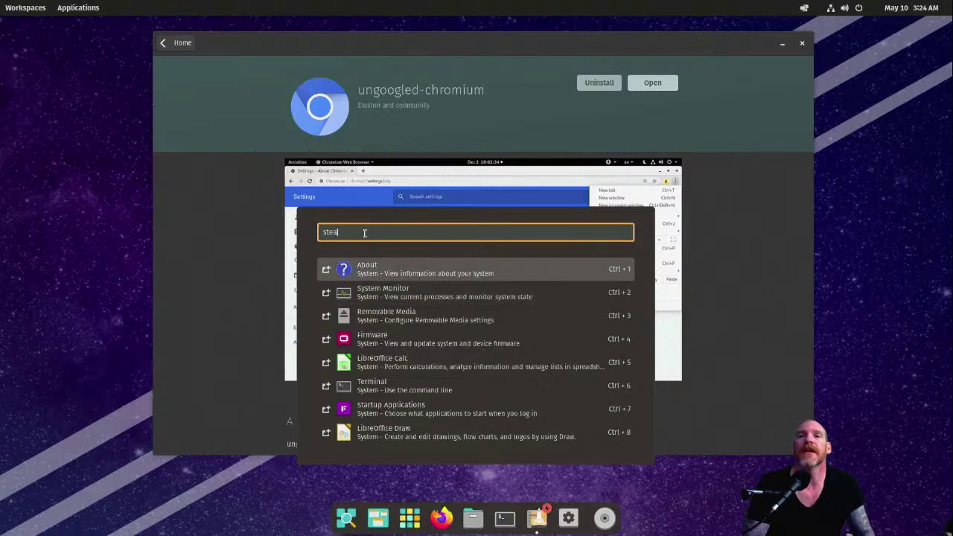
key("BackSpace")
key("BackSpace")
key("BackSpace")
key("BackSpace")
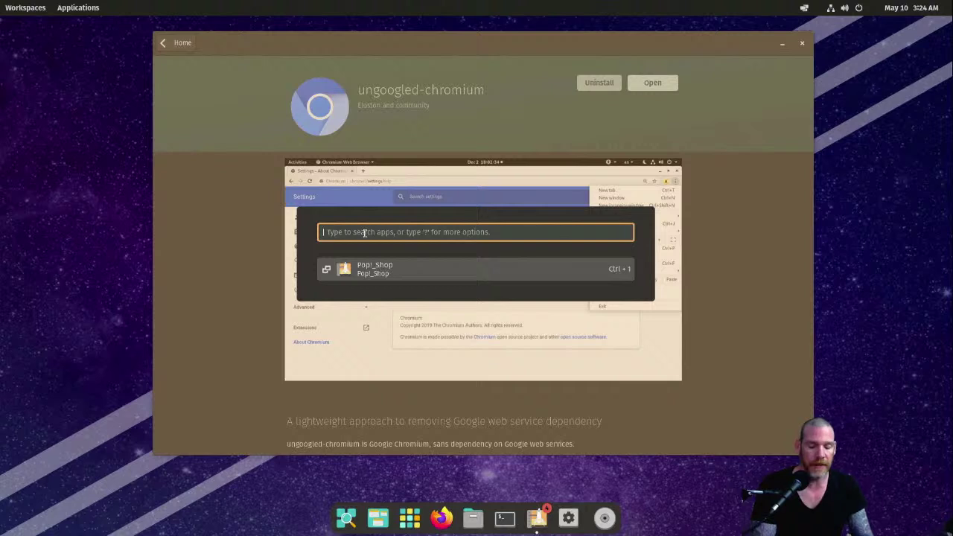
type("lib")
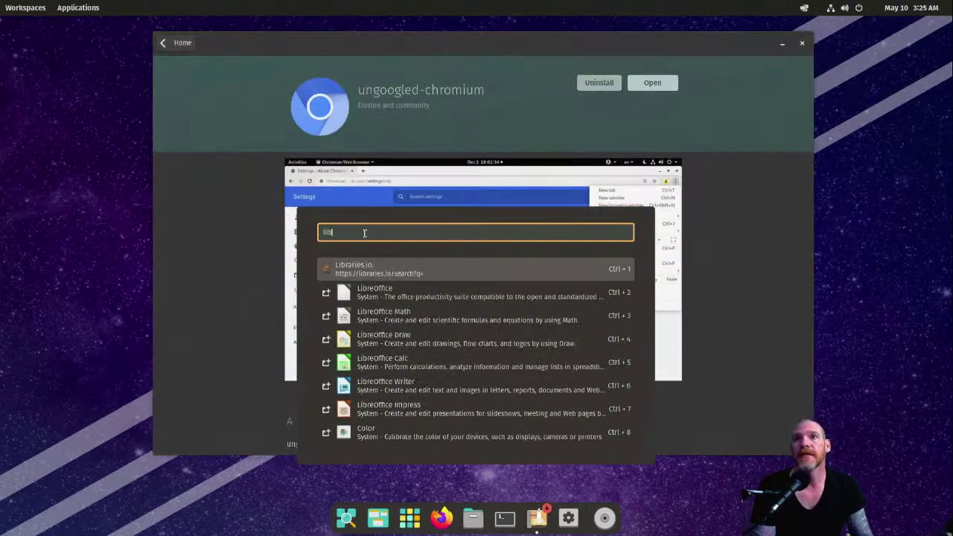
key("BackSpace")
key("BackSpace")
key("BackSpace")
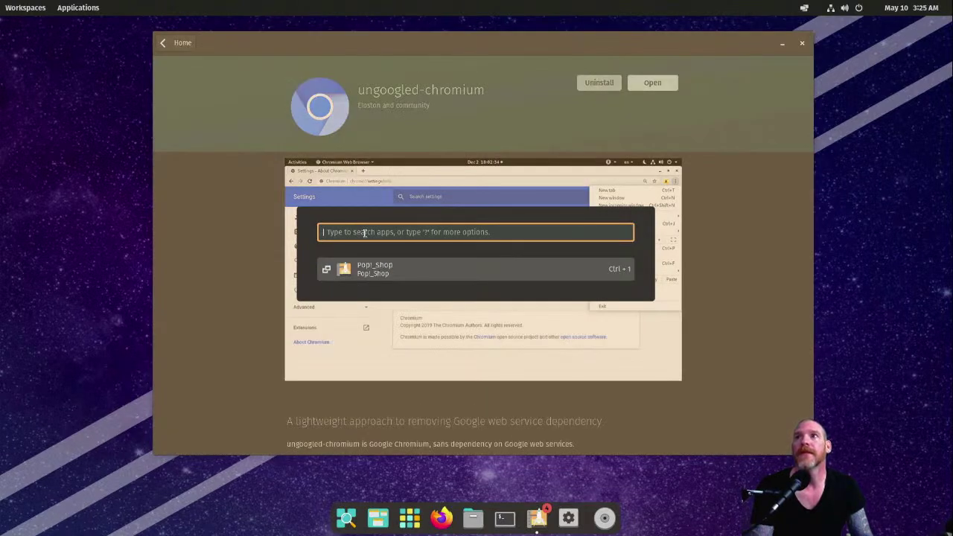
left_click(403, 271)
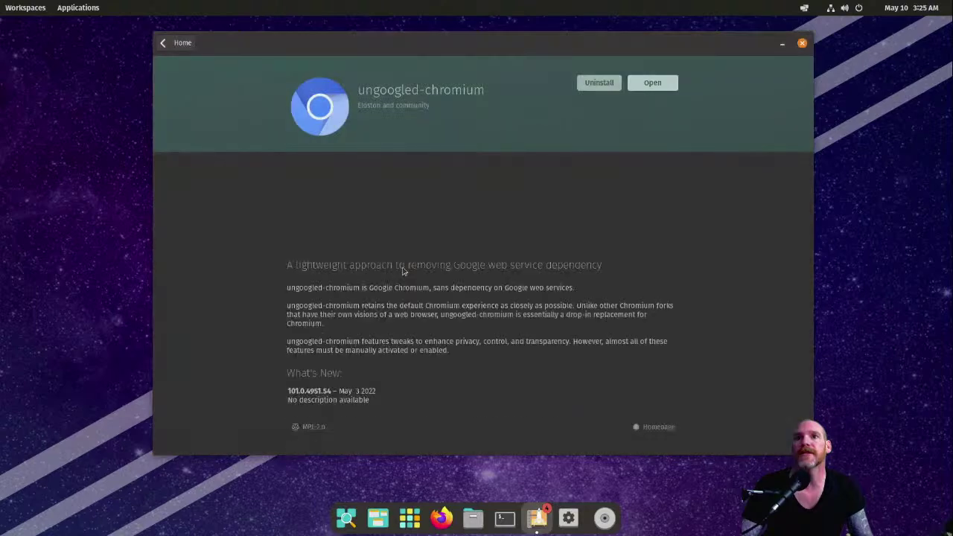
left_click(187, 46)
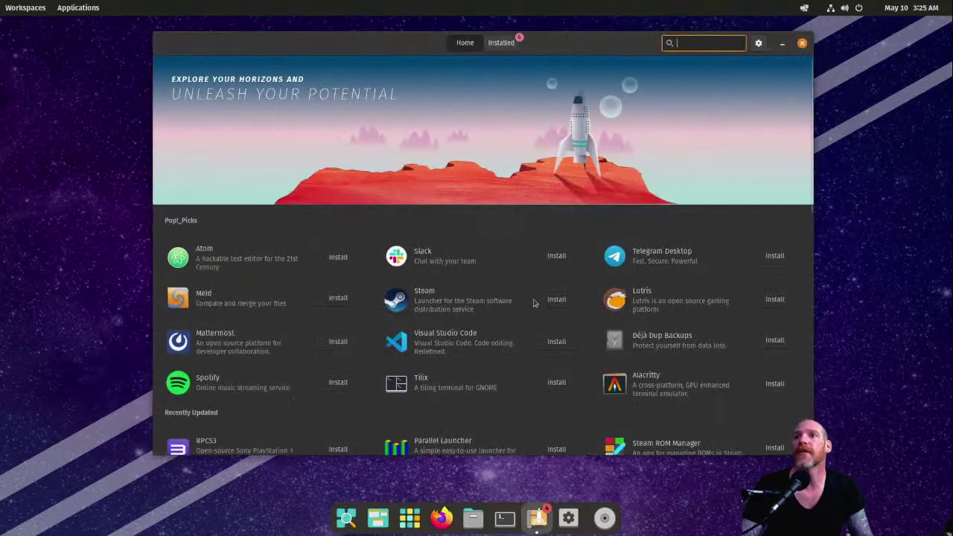
Step: Install Steam from the Pop!_Picks list and open its details page
left_click(568, 299)
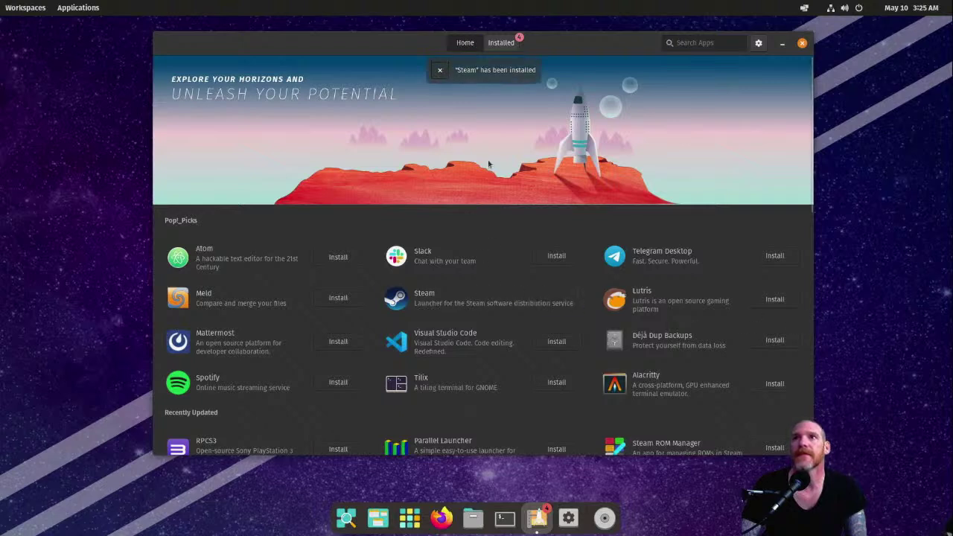
left_click(409, 300)
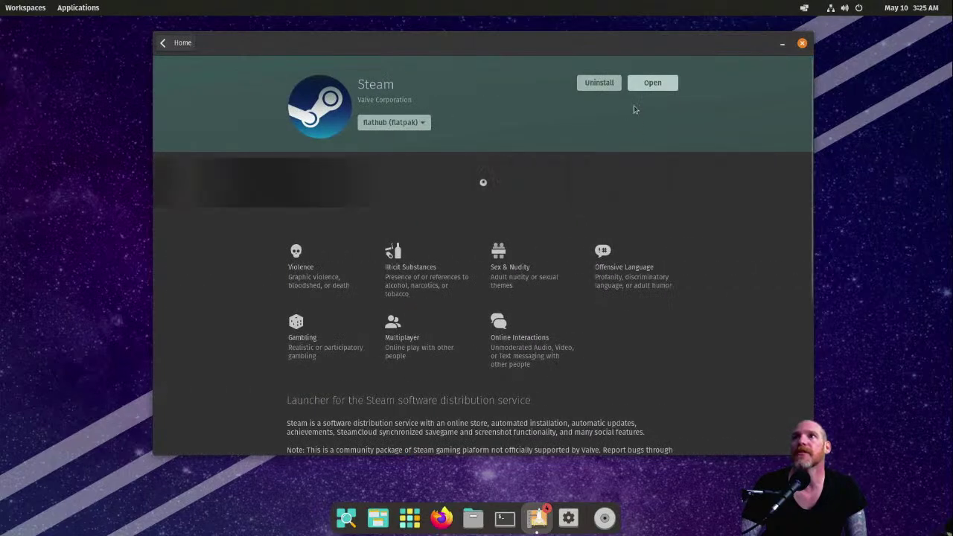
Step: Keep flathub (flatpak) as Steam's package source and launch Steam
left_click(423, 123)
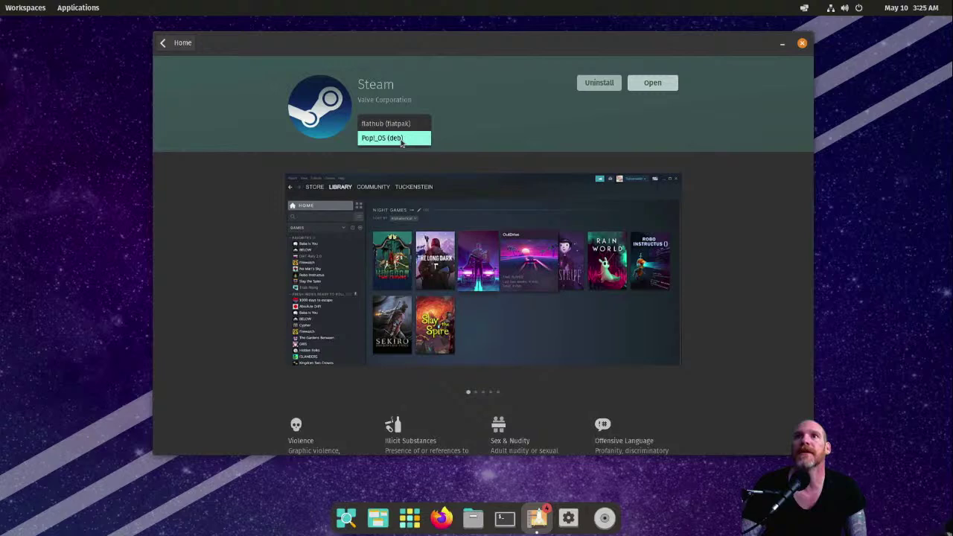
left_click(555, 125)
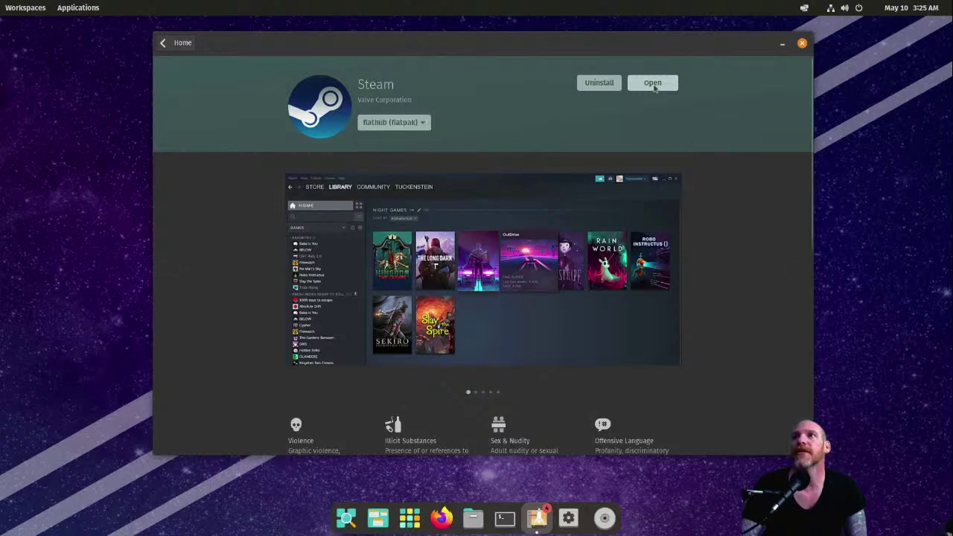
left_click(654, 85)
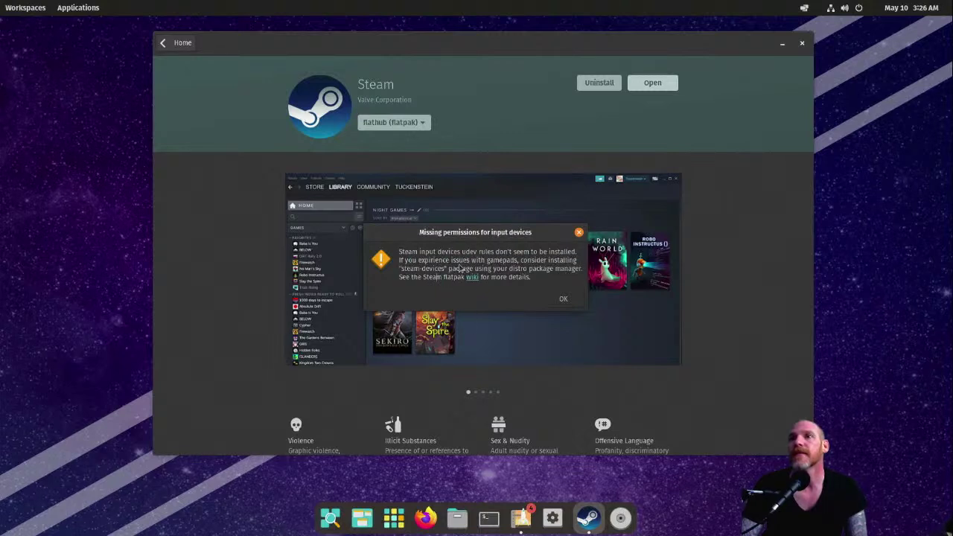
Step: Dismiss the 'Missing permissions for input devices' warning so Steam's updater can download
mouse_move(426, 268)
left_mouse_down()
mouse_move(435, 294)
mouse_move(452, 295)
mouse_move(429, 277)
left_mouse_up()
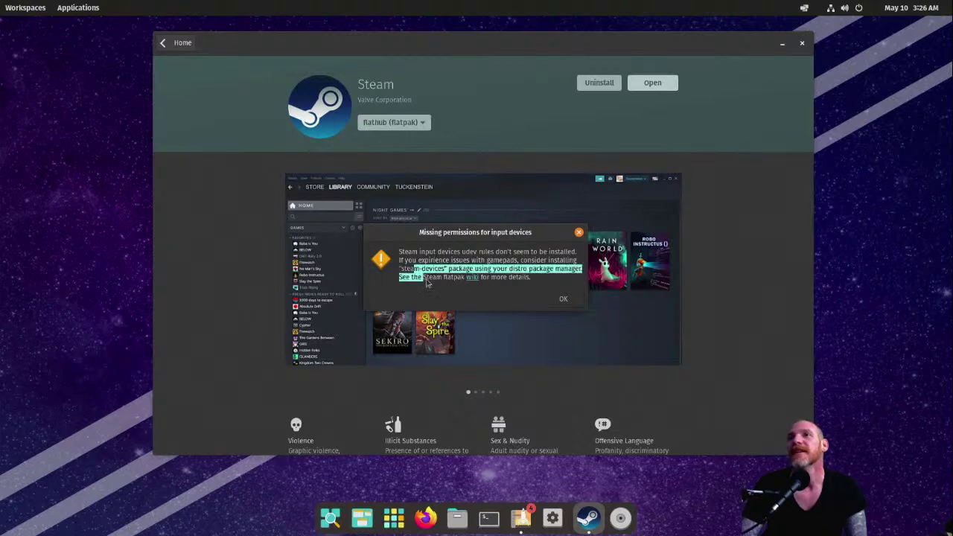
left_click(429, 281)
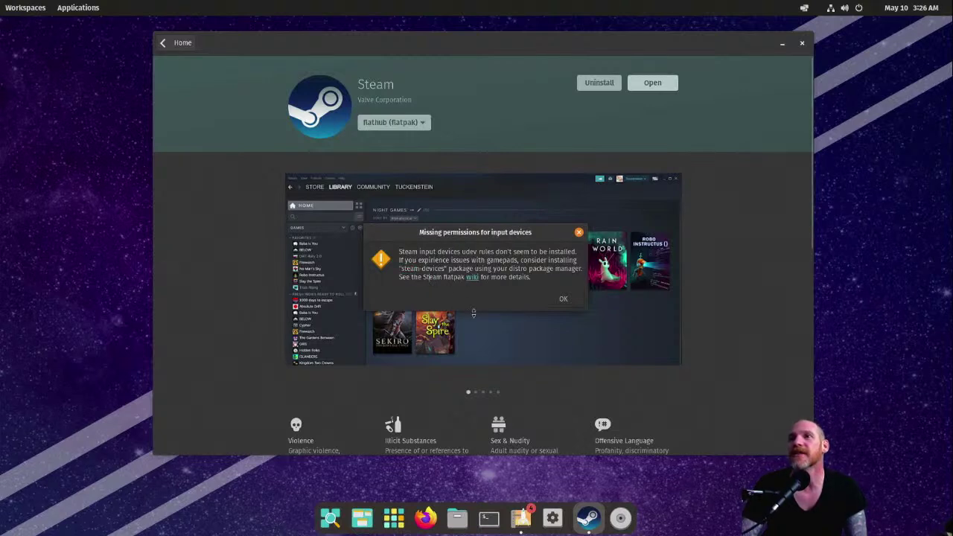
left_click(563, 302)
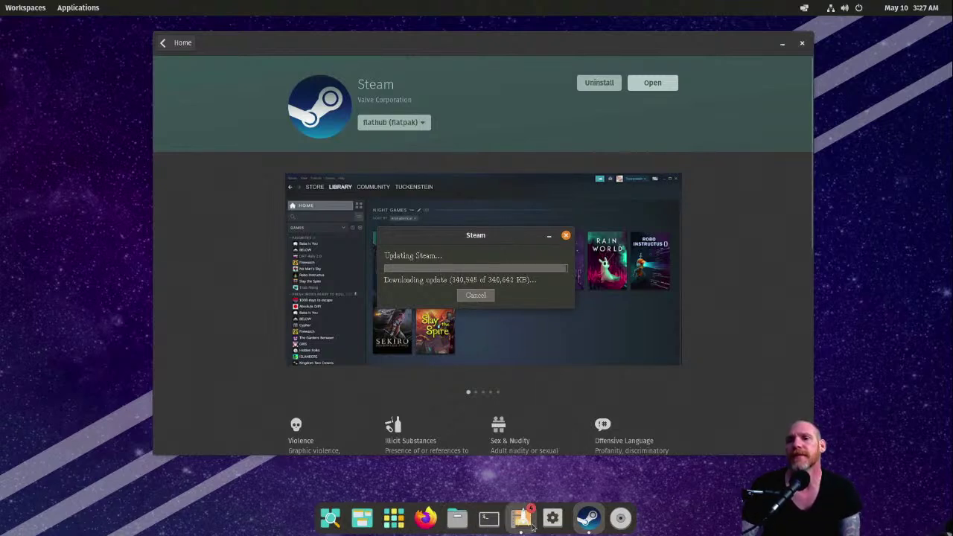
Step: Run screenfetch in a new terminal, finding it isn't installed
left_click(488, 517)
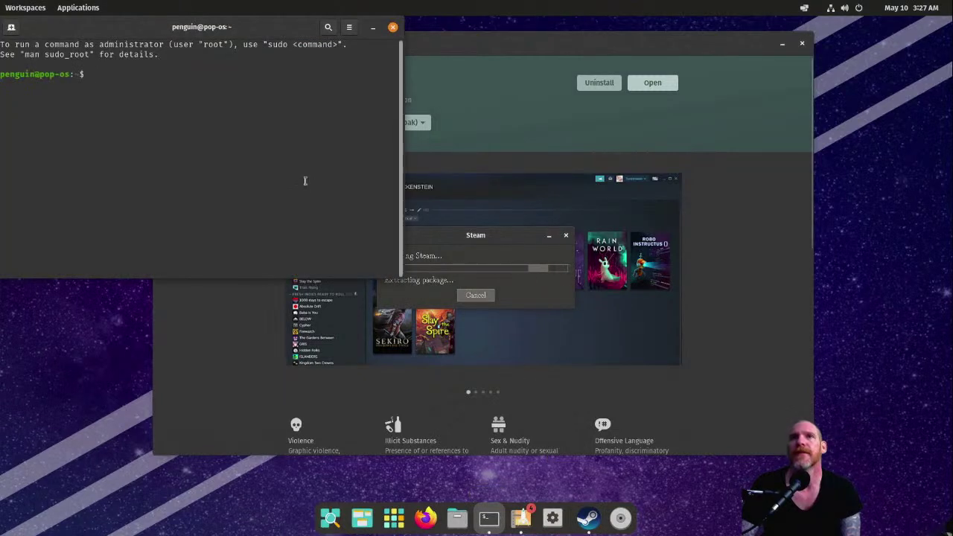
type("screenf")
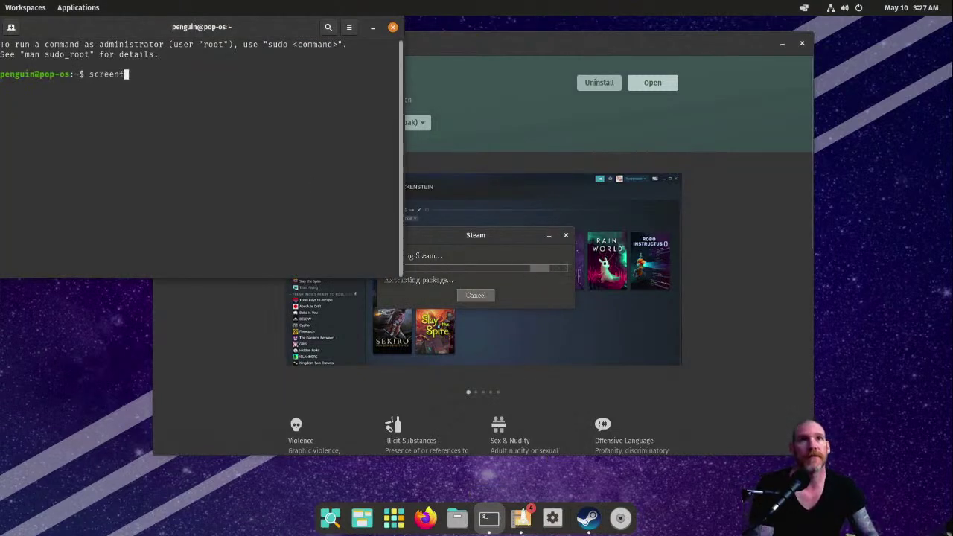
type("etch")
key("Return")
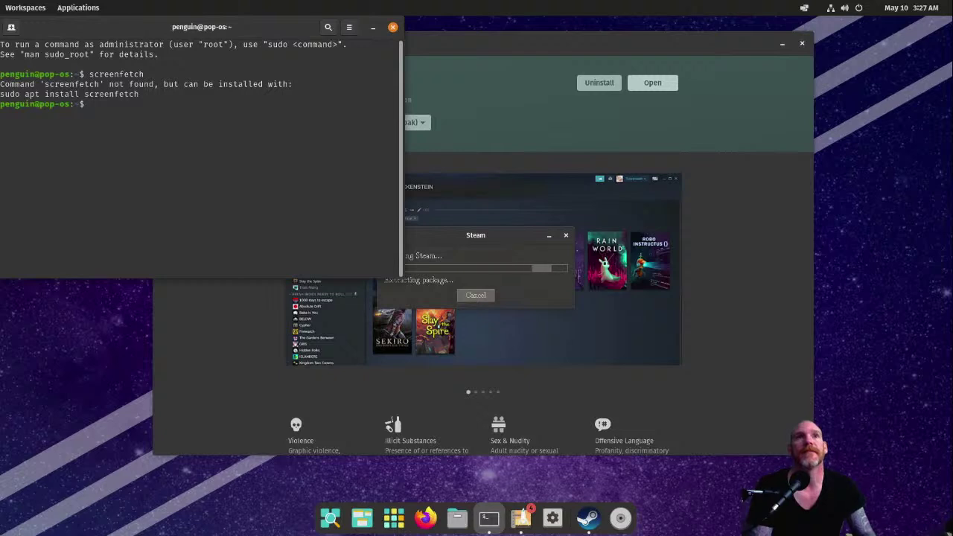
type("exi")
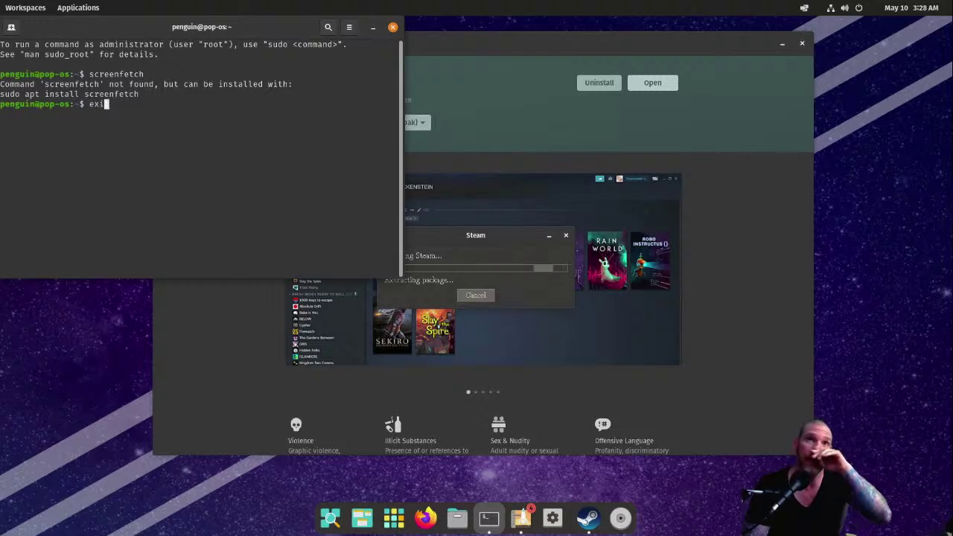
key("BackSpace")
key("BackSpace")
key("BackSpace")
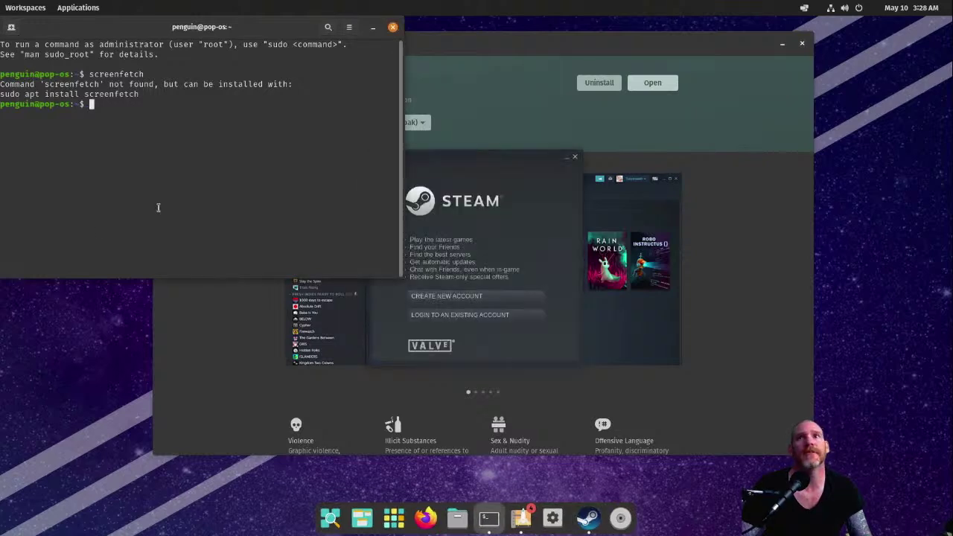
Step: Close the Steam login window and return Pop!_Shop to its Home page search
left_click(520, 180)
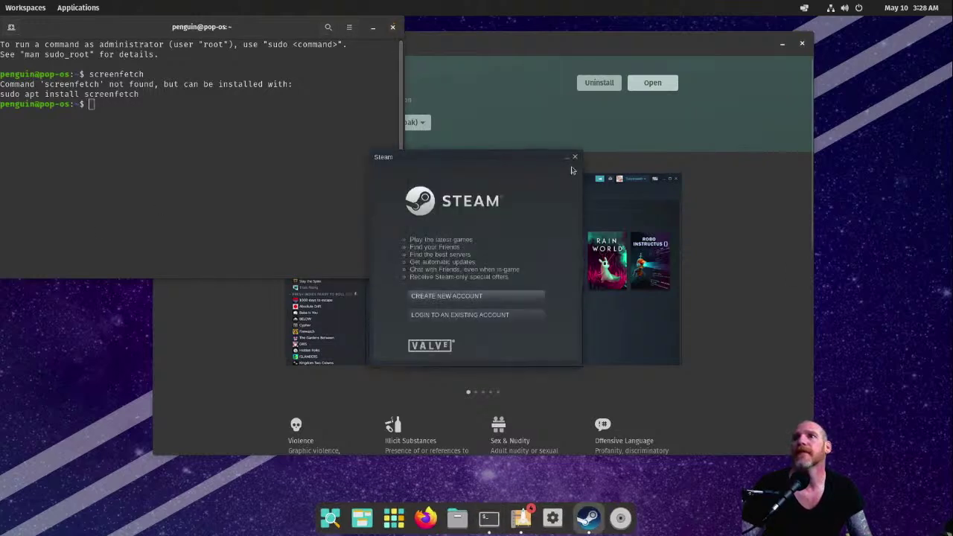
left_click(575, 157)
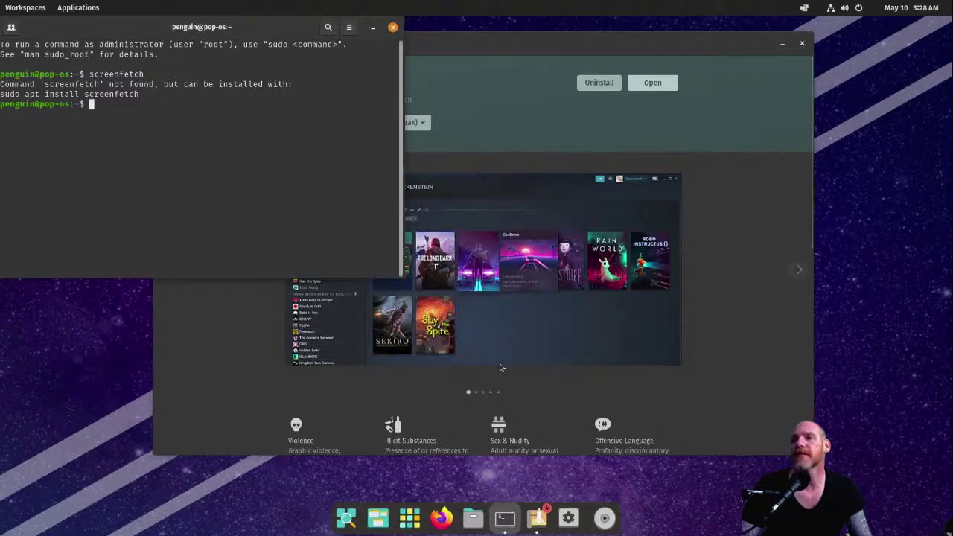
left_click(537, 518)
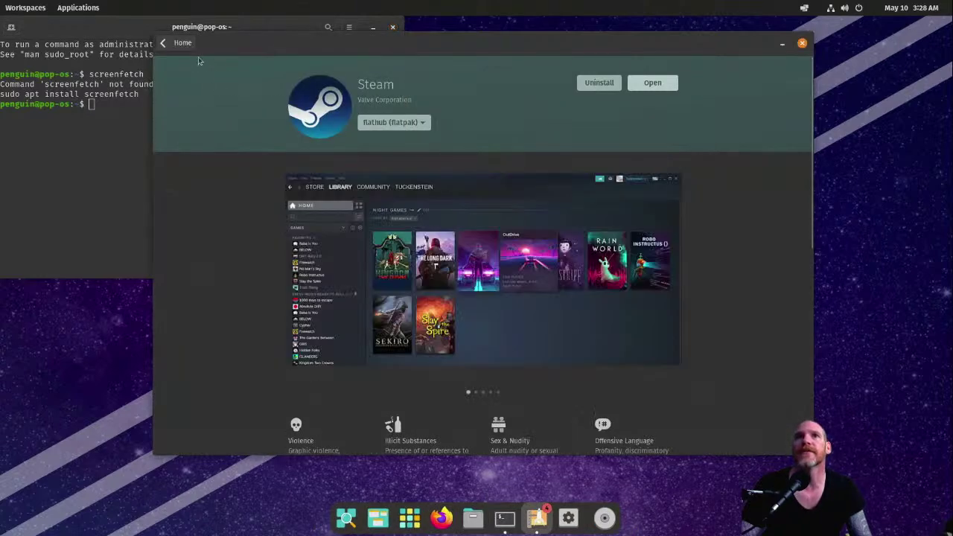
left_click(179, 42)
left_click(701, 46)
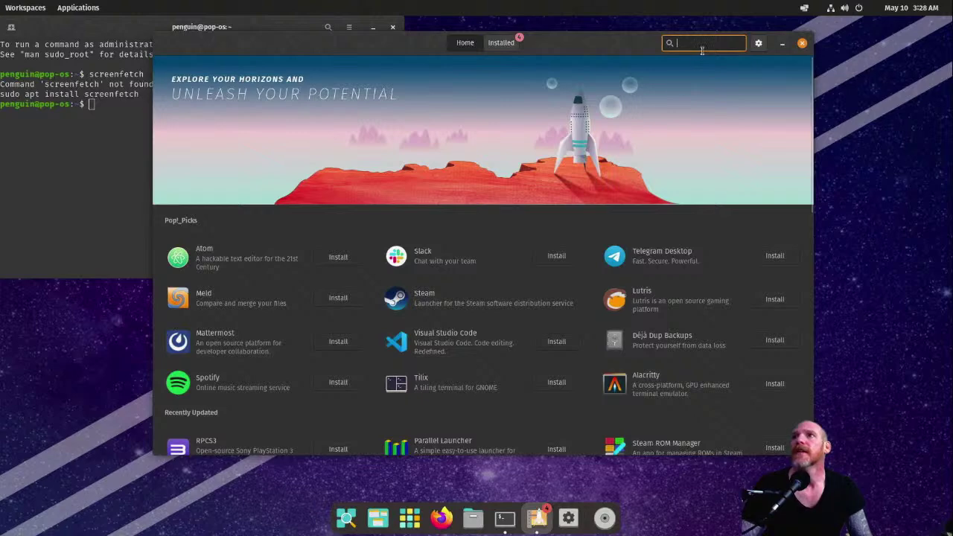
Step: Search Pop!_Shop for screenfetch, then clear the search
type("screenfetch")
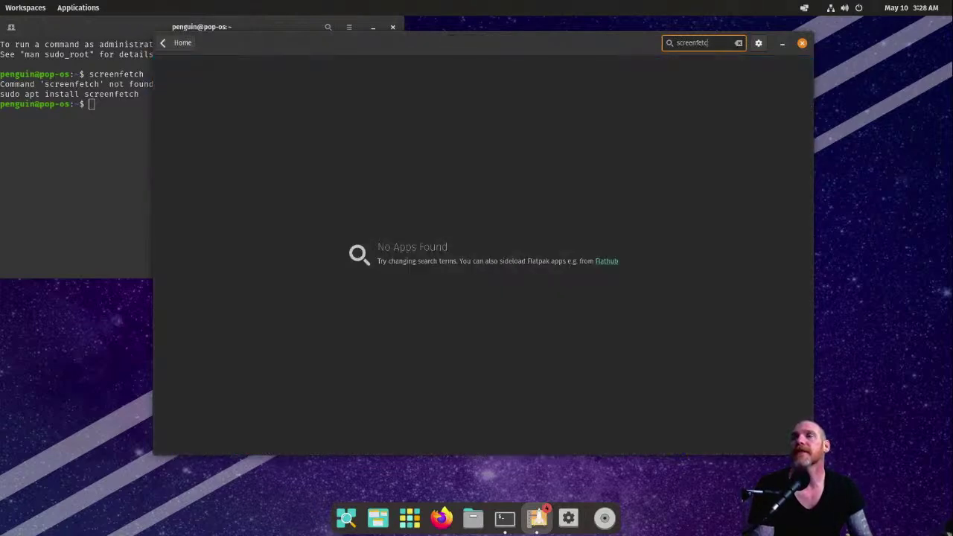
key("Escape")
left_click(62, 170)
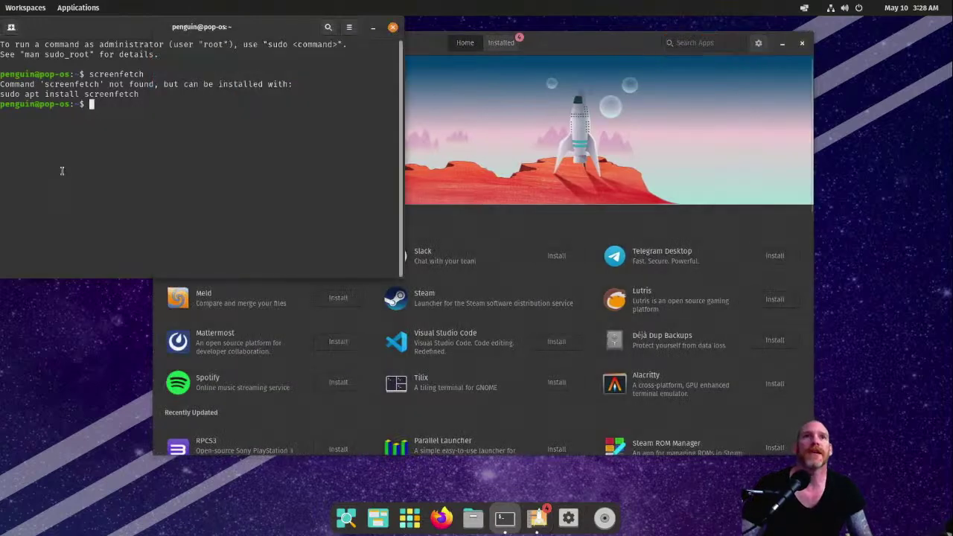
Step: Install screenfetch with 'sudo apt install screenfetch', confirm with Y, and run it
type("sudo apt in")
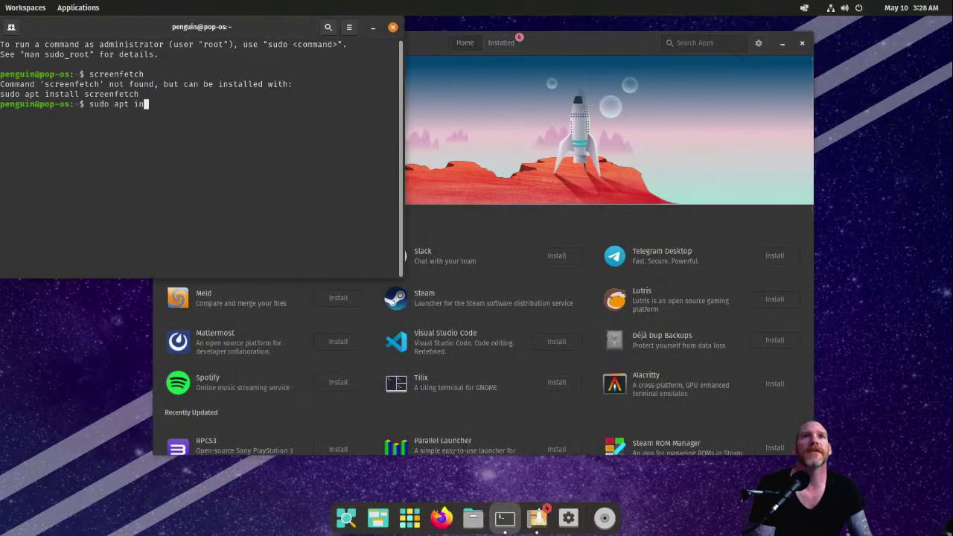
type("stall screenfe")
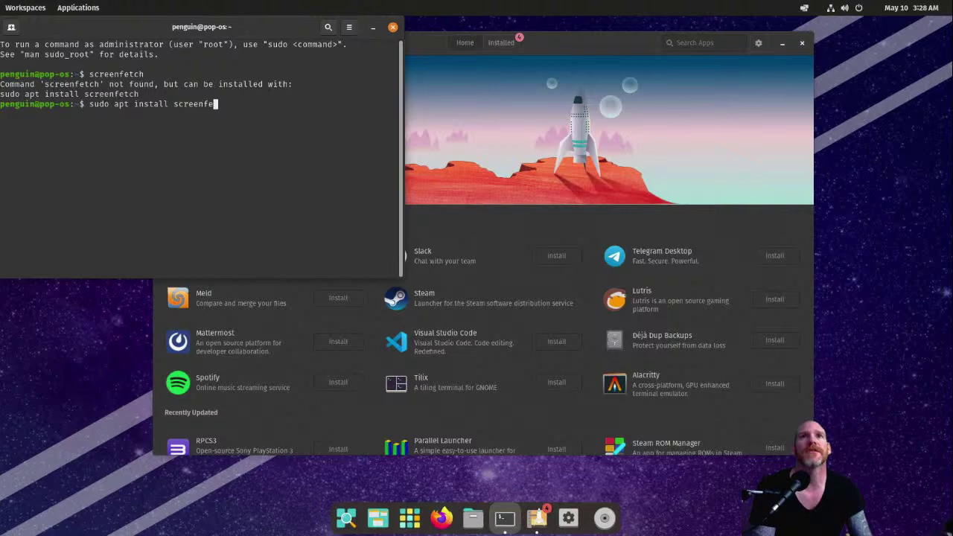
type("tch")
key("Return")
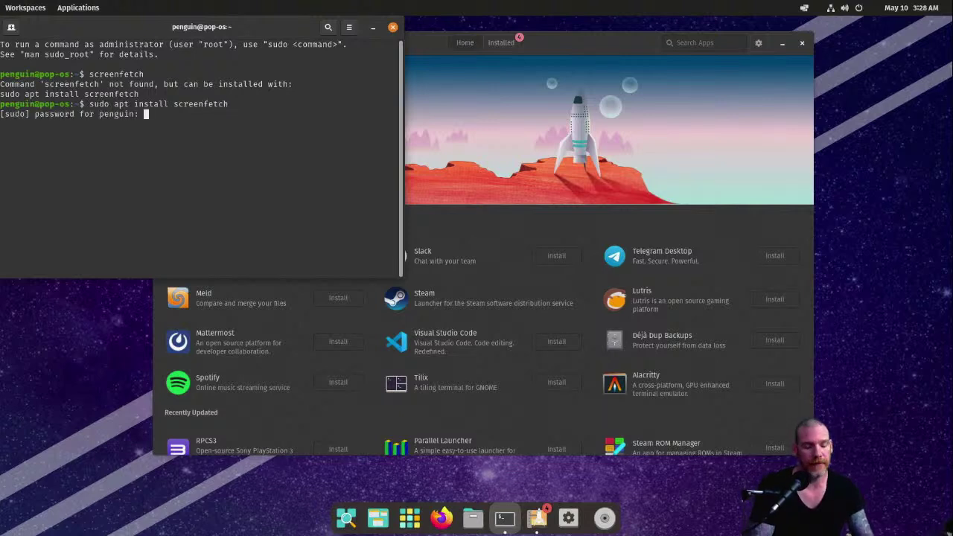
key("Return")
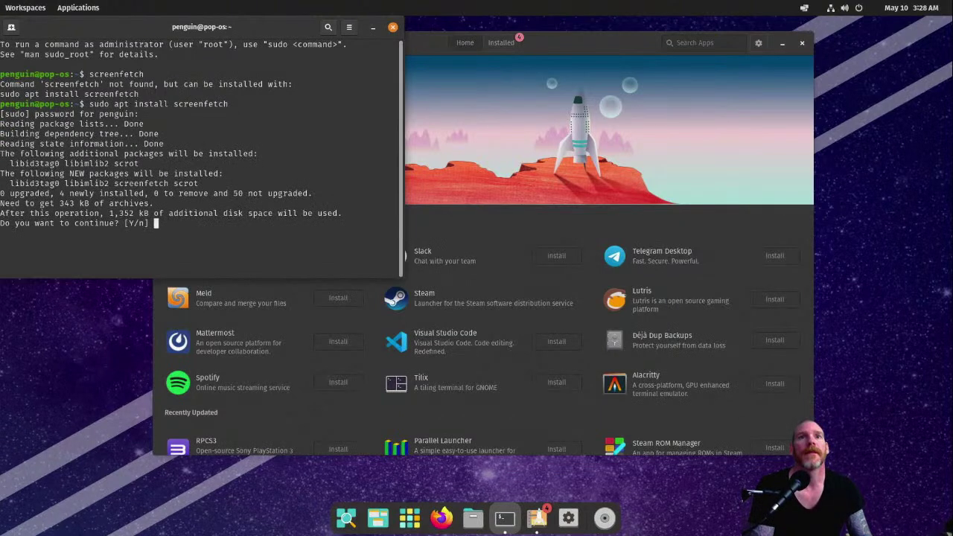
type("Y")
key("Return")
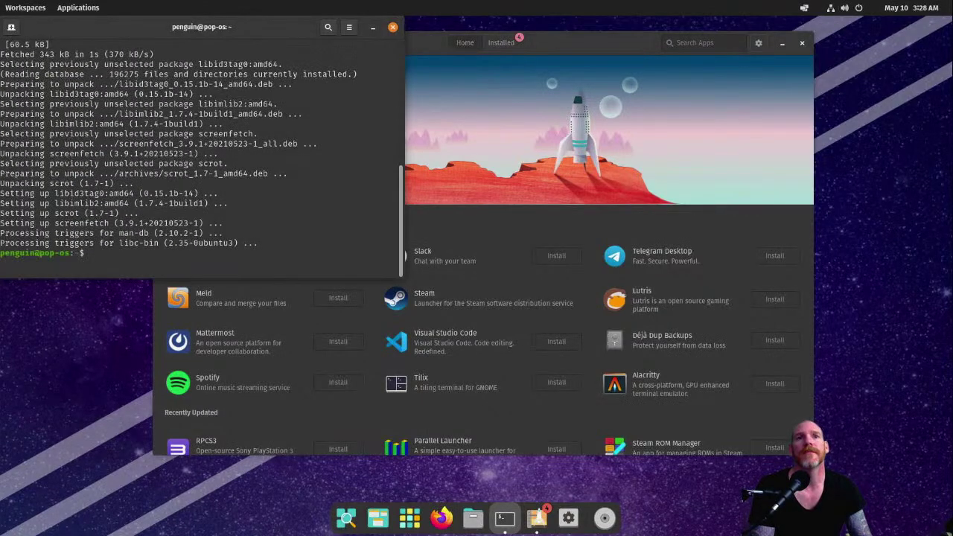
type("screenfet")
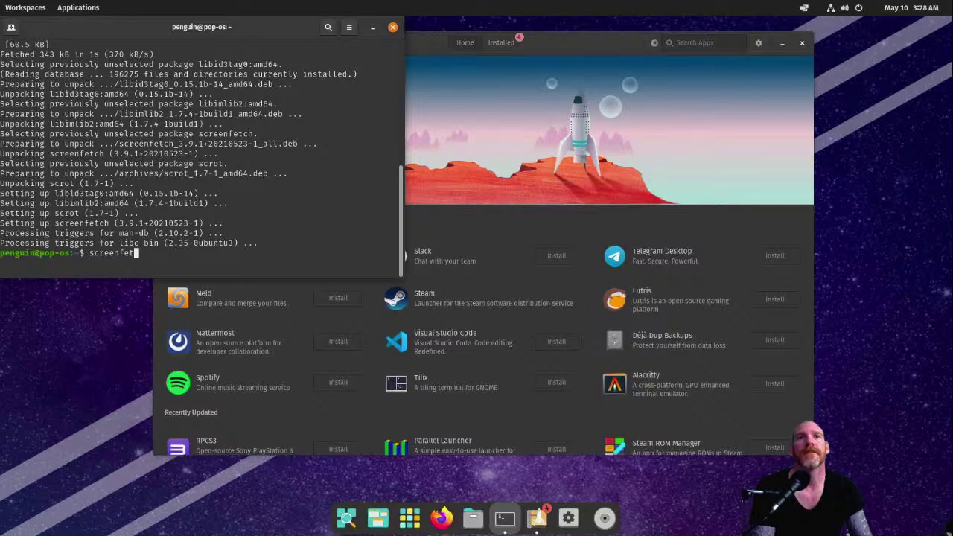
type("ch")
key("Return")
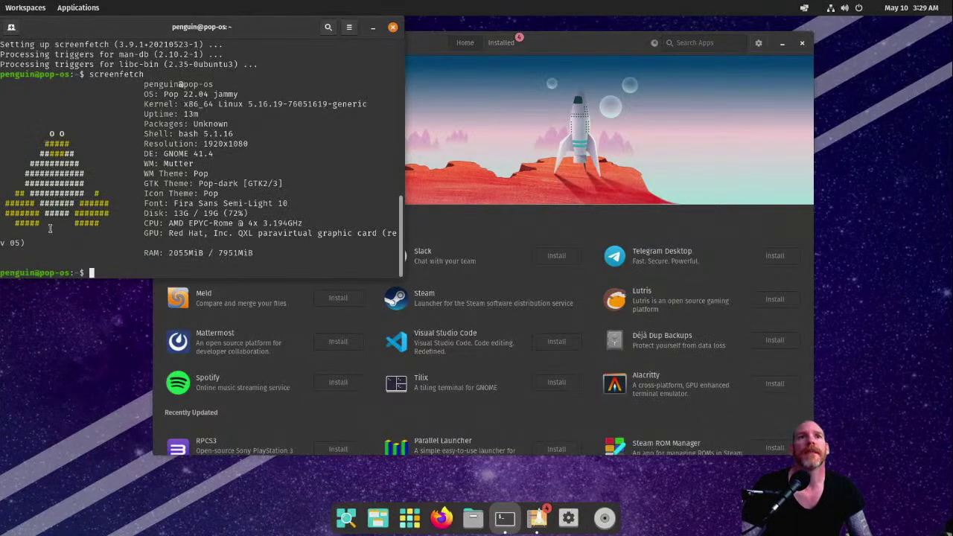
Step: Highlight screenfetch's desktop, kernel and theme-through-GPU lines, then raise Pop!_Shop
left_click_drag(169, 30, 259, 48)
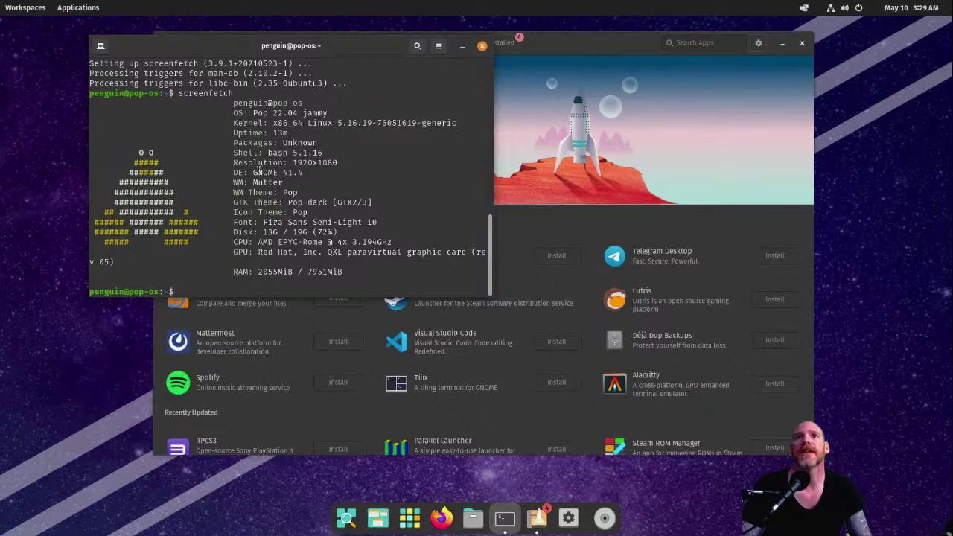
left_click_drag(250, 172, 351, 202)
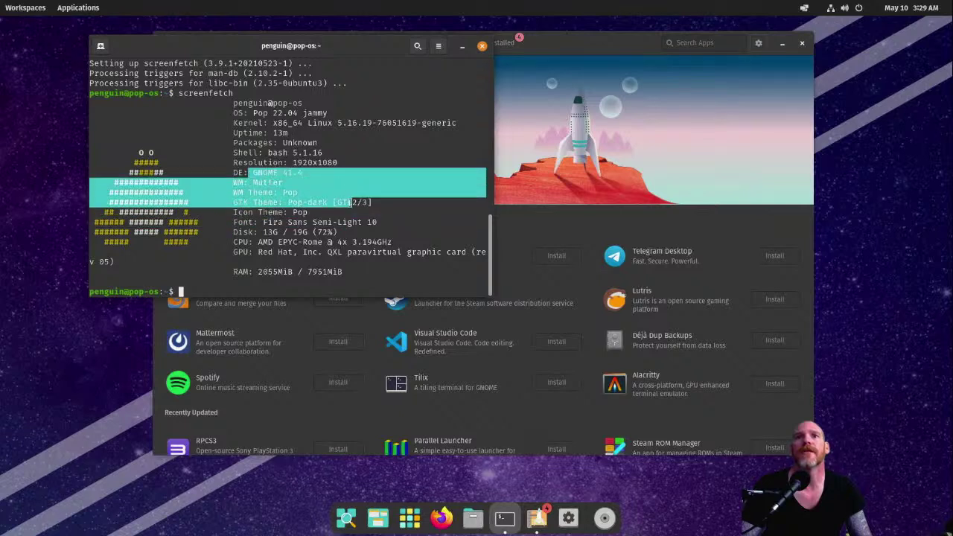
left_click(351, 202)
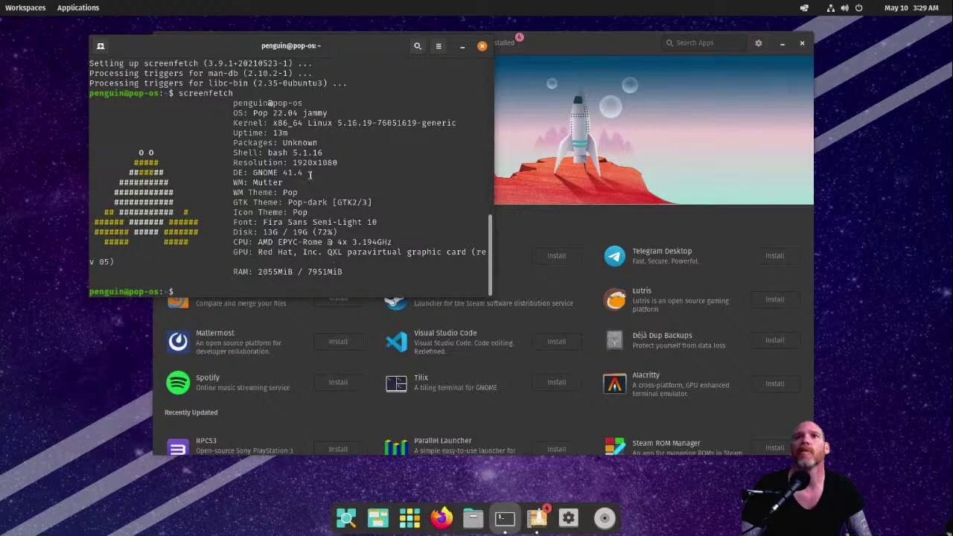
left_click_drag(272, 123, 453, 123)
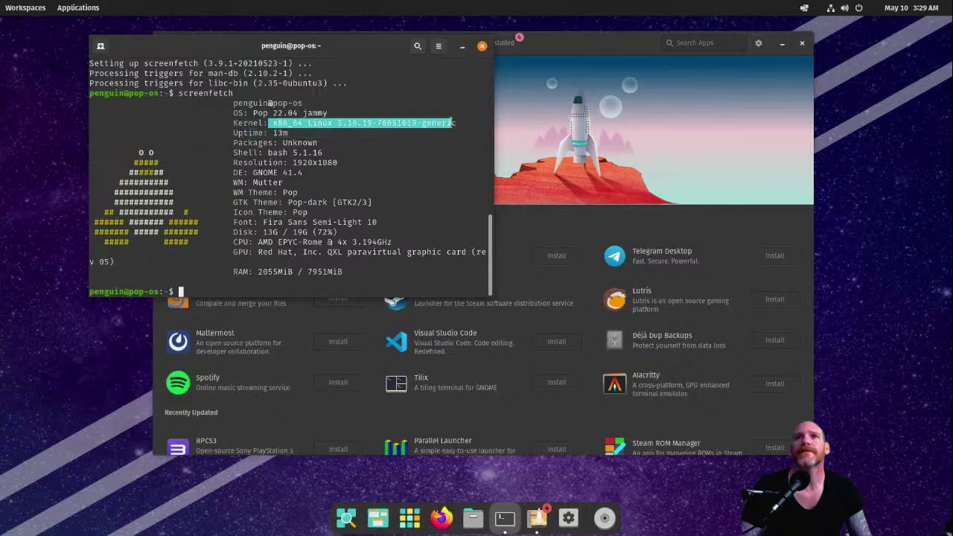
left_click(450, 122)
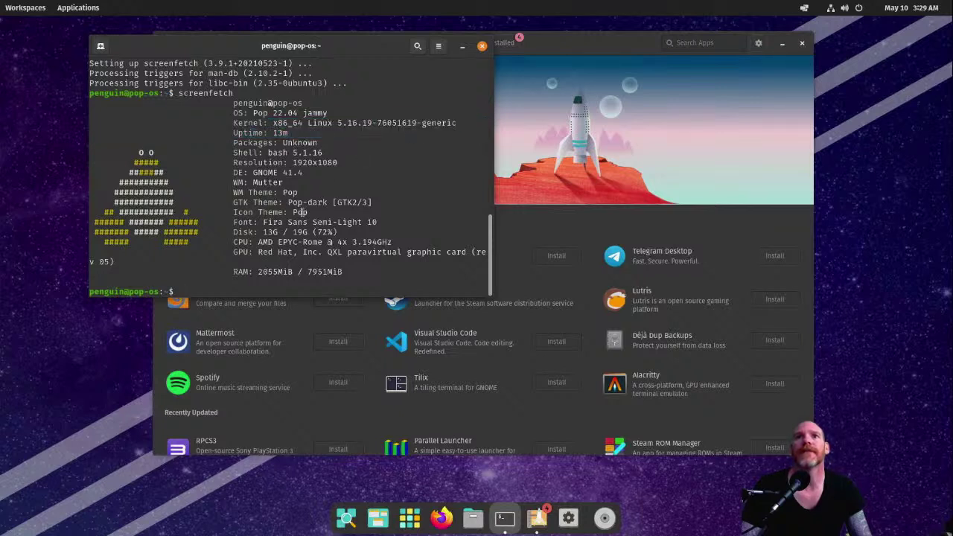
left_click_drag(249, 192, 338, 254)
left_click(337, 255)
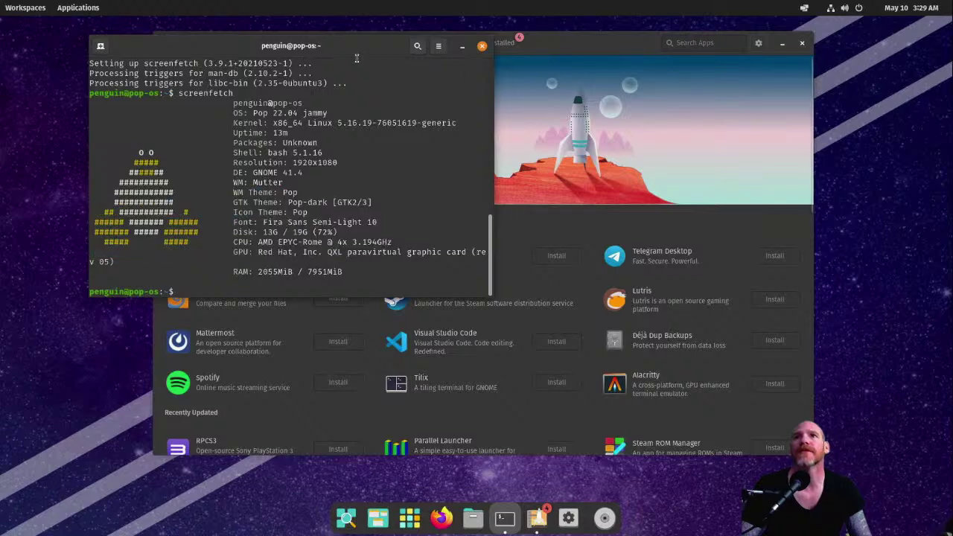
left_click_drag(350, 59, 295, 92)
left_click(586, 50)
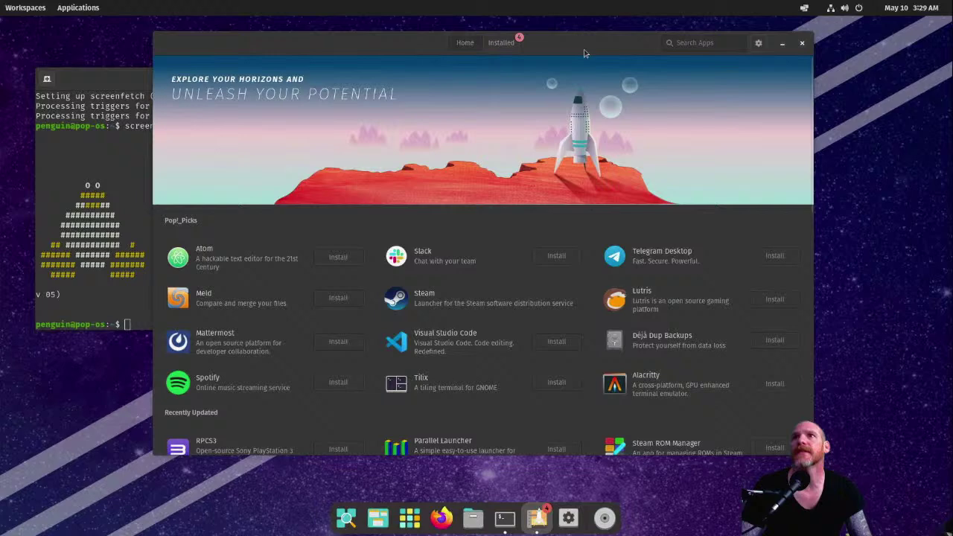
Step: Check the four pending updates under Installed, scroll Home's categories, then raise the terminal
left_click(506, 46)
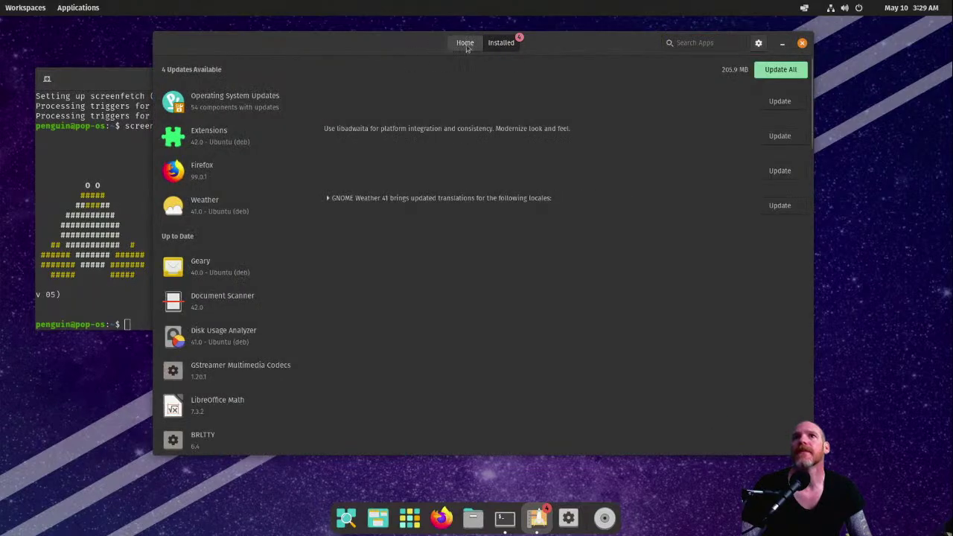
left_click(472, 47)
scroll(479, 360, "down", 5)
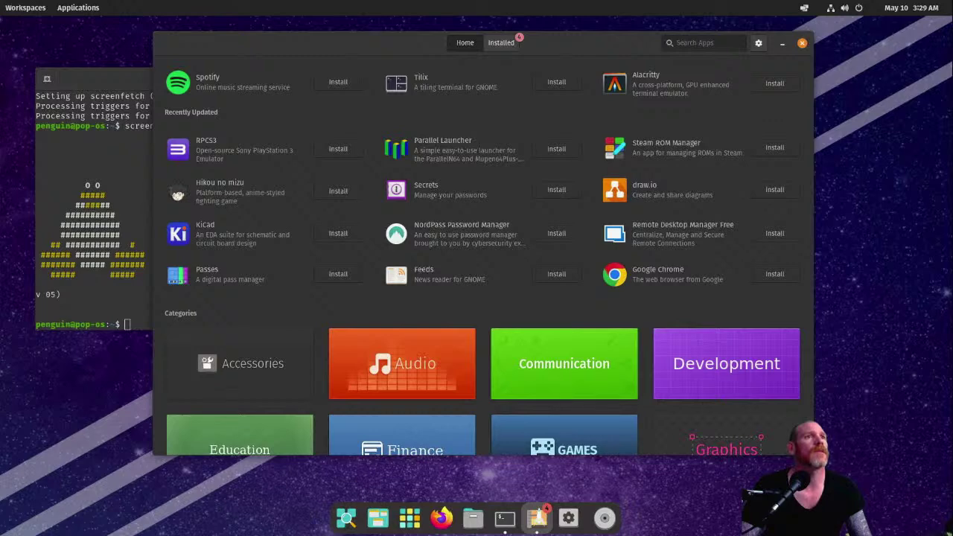
left_click(75, 136)
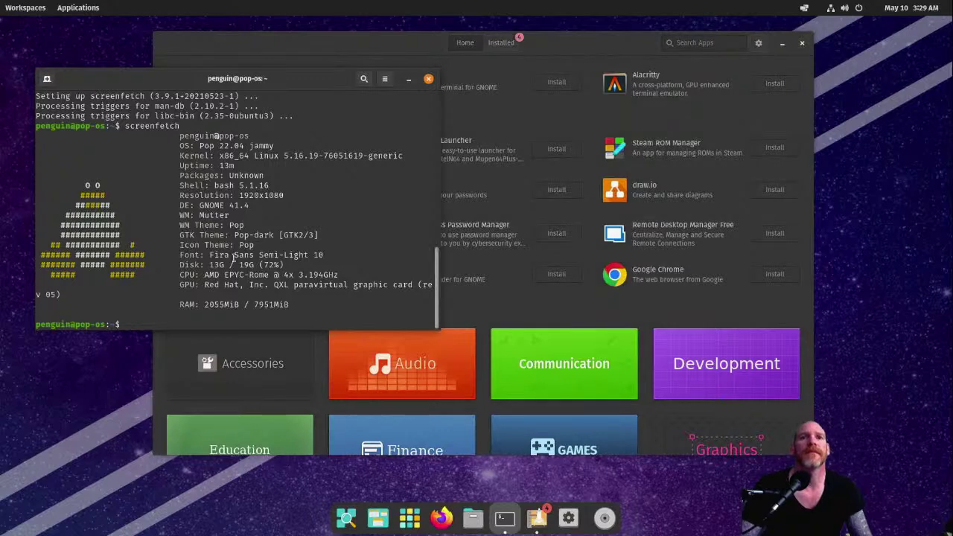
Step: List login sessions and query 'show-session 2 -p Type', confirming Type=x11
type("l")
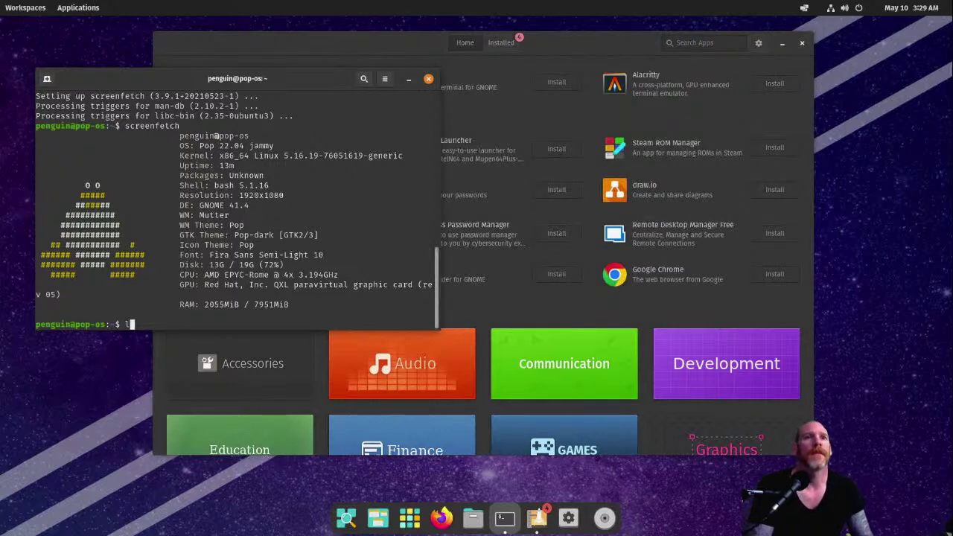
type("ogint")
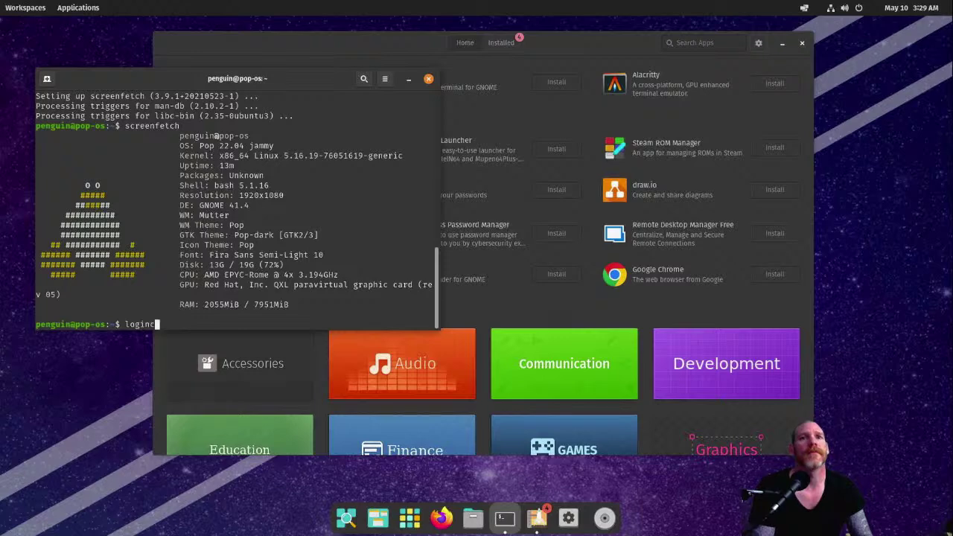
type("tl")
key("Return")
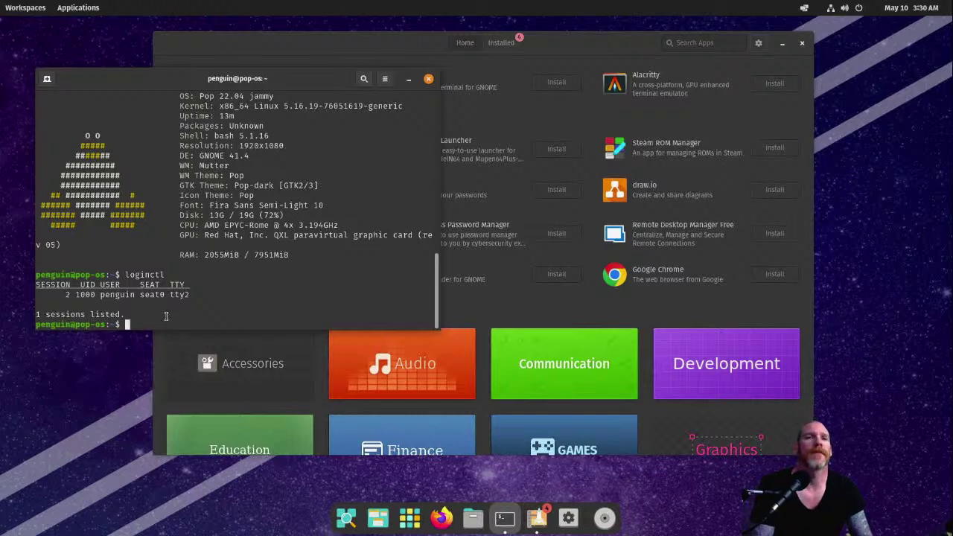
type("logint")
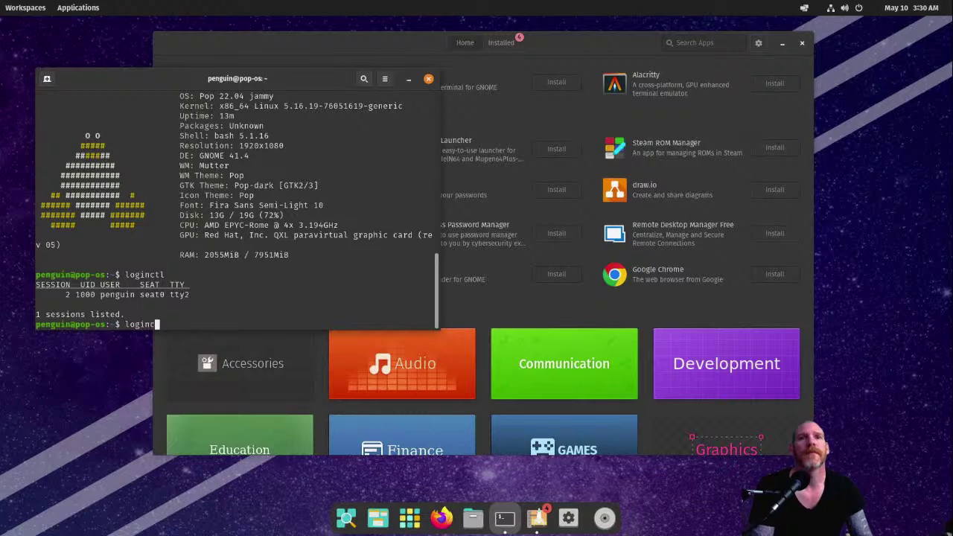
type("tl show-session")
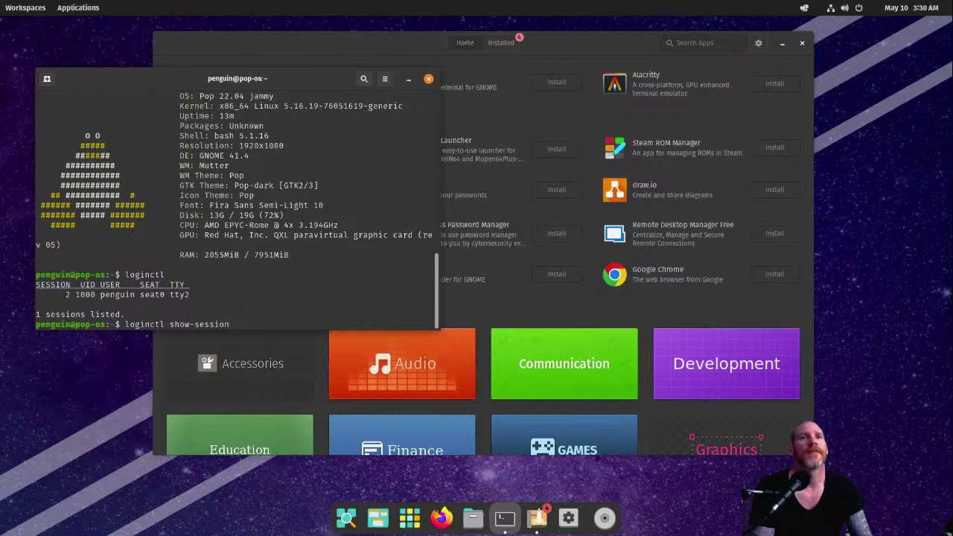
type(" 2")
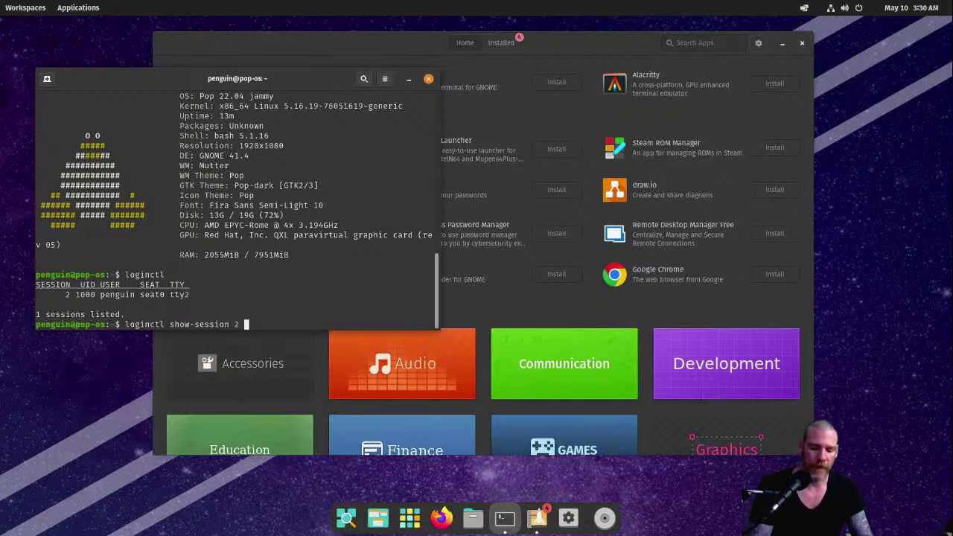
type(" -p")
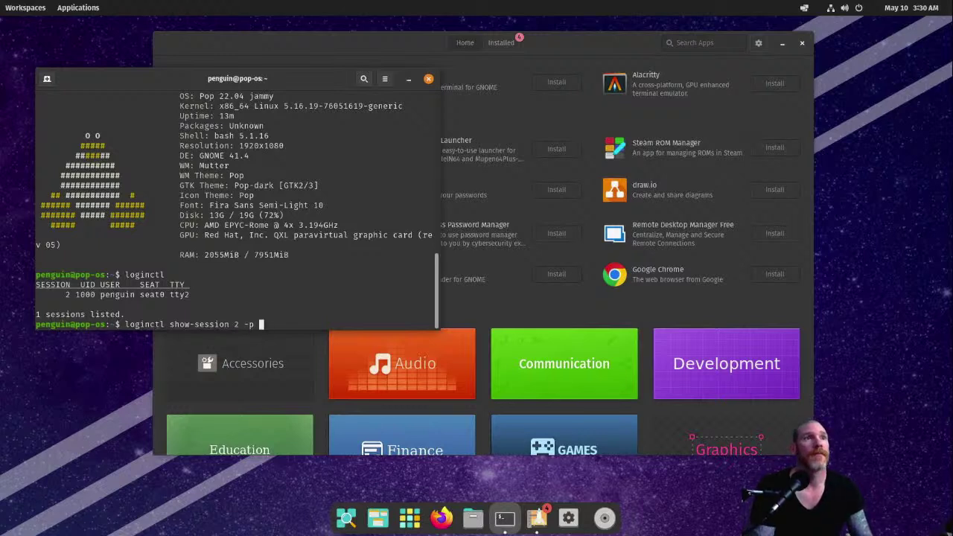
type(" Type")
key("Return")
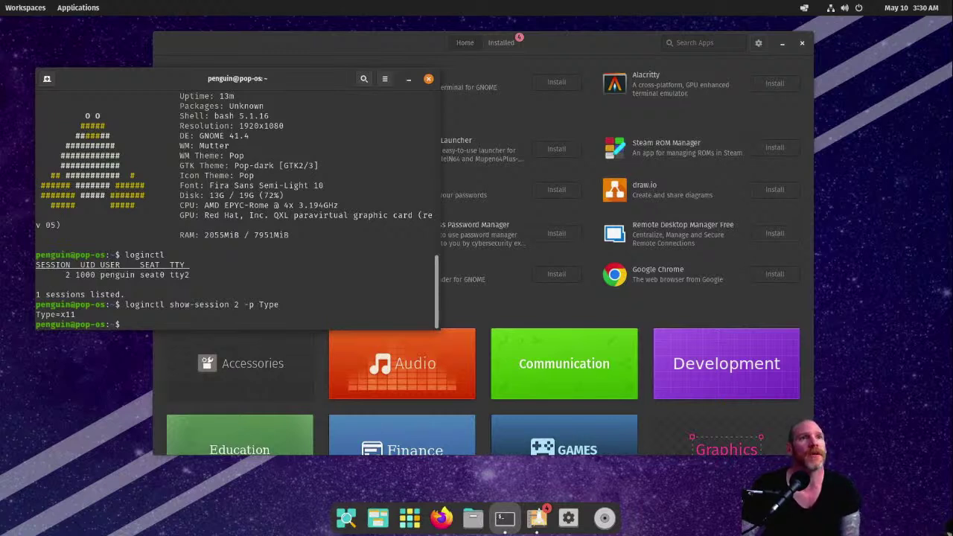
type("exit")
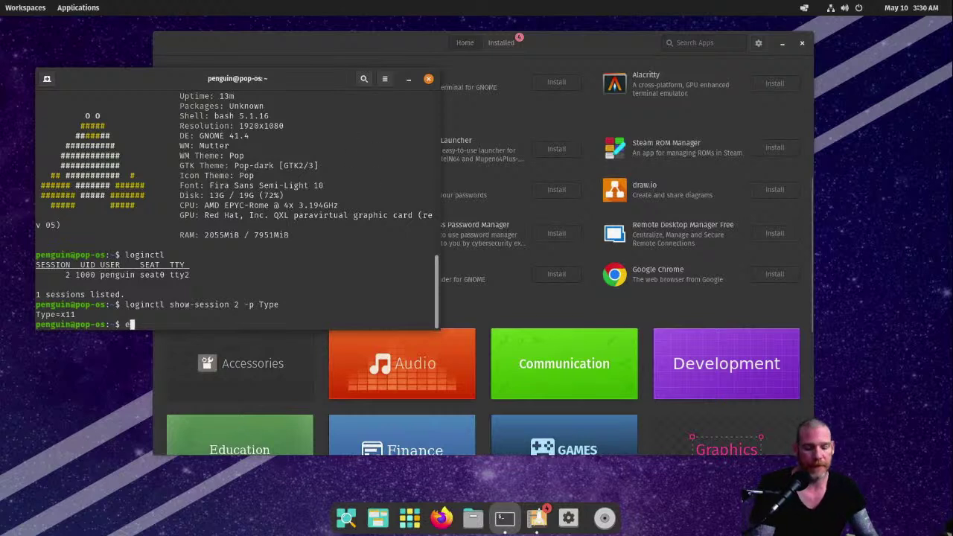
key("BackSpace")
key("BackSpace")
key("BackSpace")
key("BackSpace")
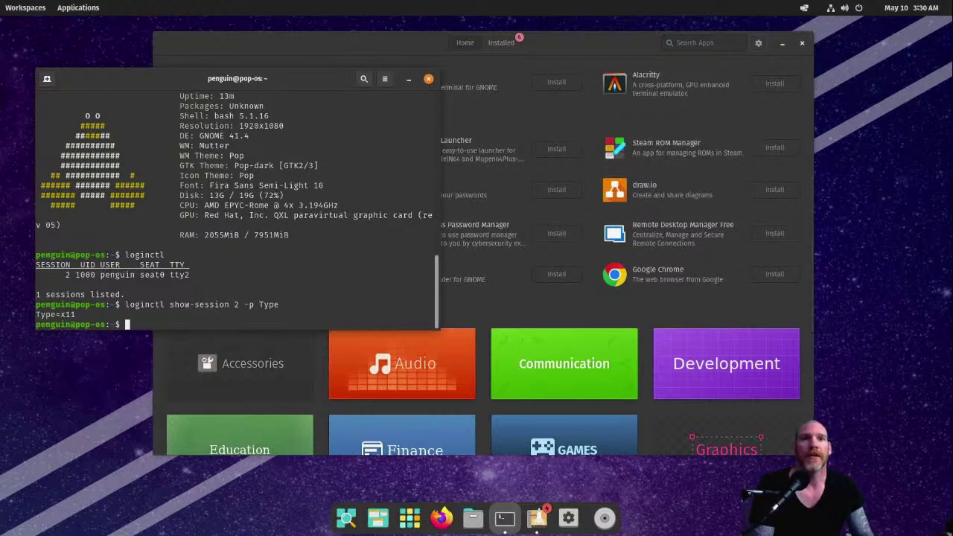
Step: Try running btop, then install it with 'sudo apt install btop'
type("btop")
key("Return")
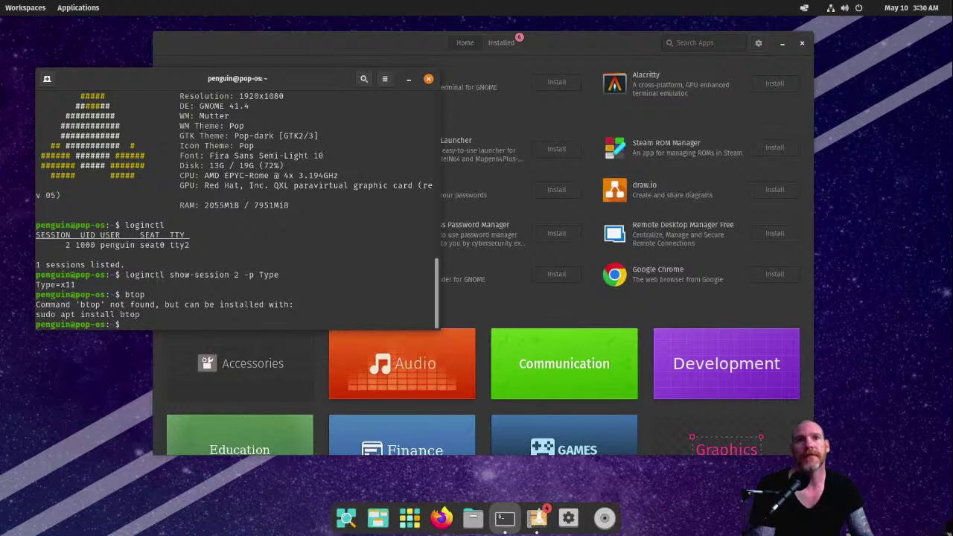
key("Up")
key("Up")
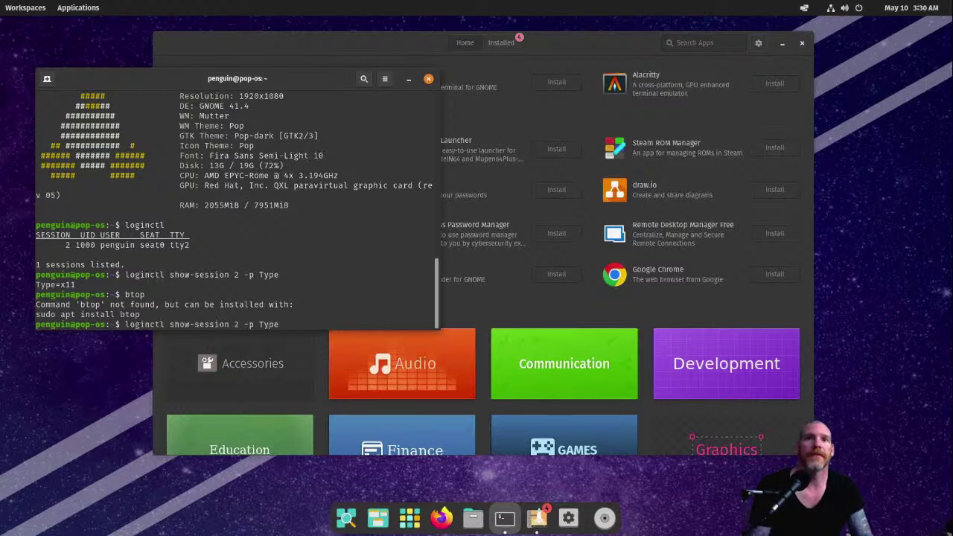
key("Up")
key("Up")
key("Up")
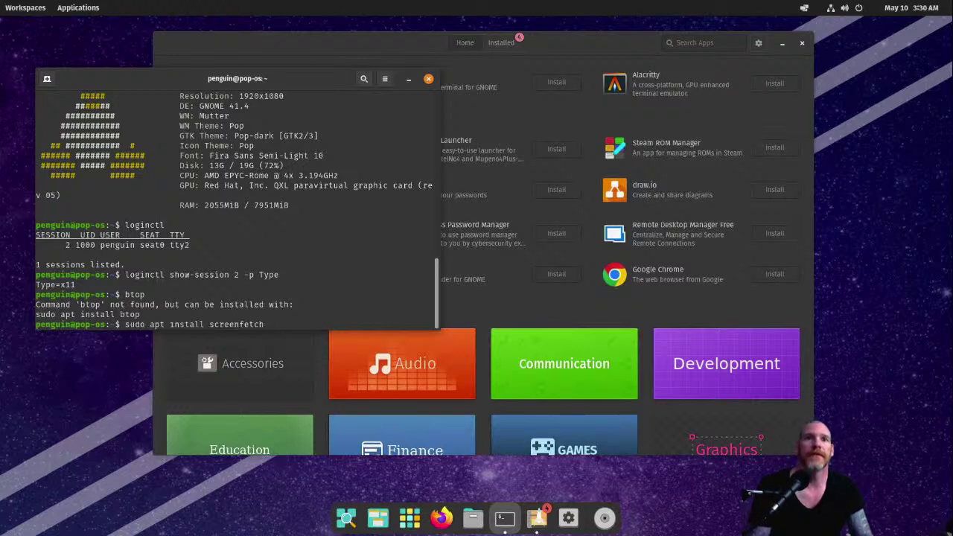
key("BackSpace")
key("BackSpace")
key("BackSpace")
key("BackSpace")
key("BackSpace")
key("BackSpace")
key("BackSpace")
key("BackSpace")
key("BackSpace")
key("BackSpace")
key("BackSpace")
key("BackSpace")
key("BackSpace")
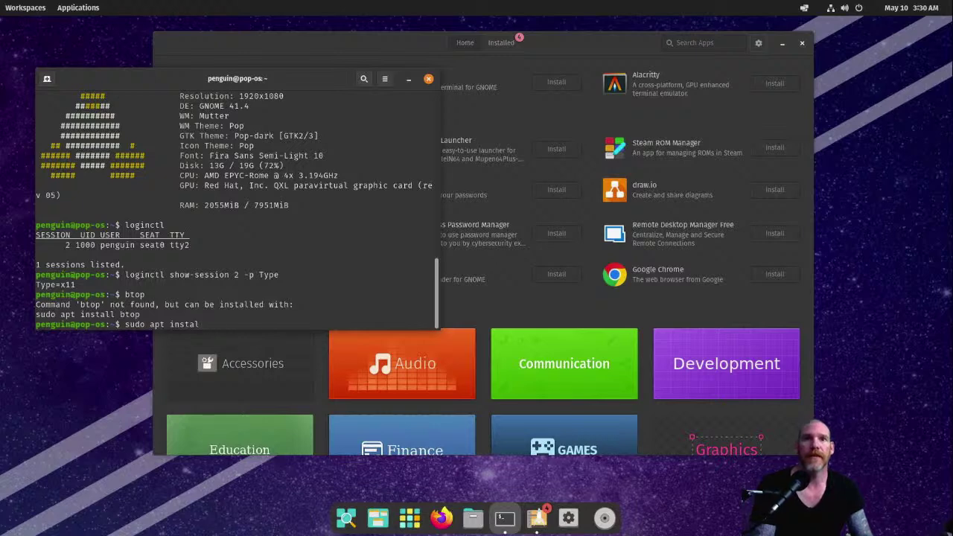
type("btop")
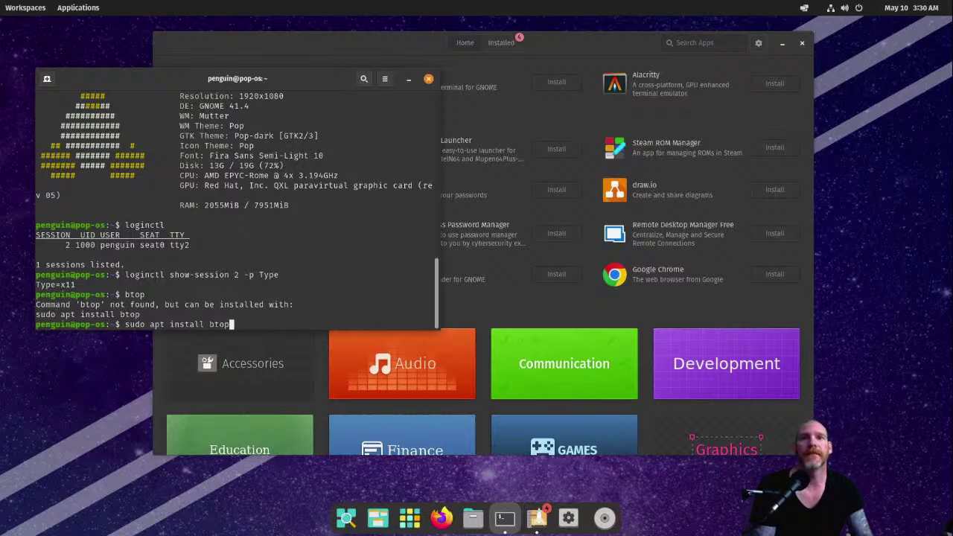
key("Return")
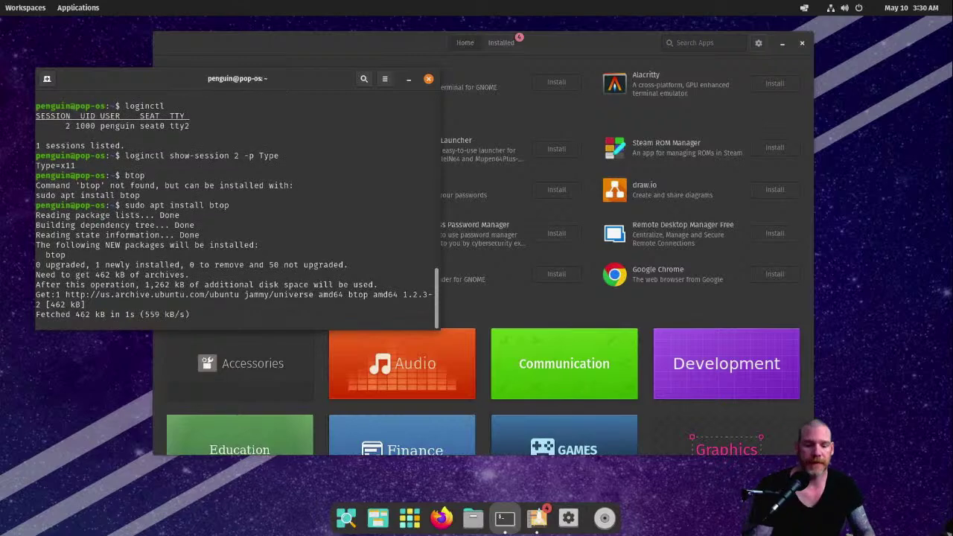
Step: Launch btop, sort processes by PID and browse them, then quit and exit the terminal
key("Up")
key("Up")
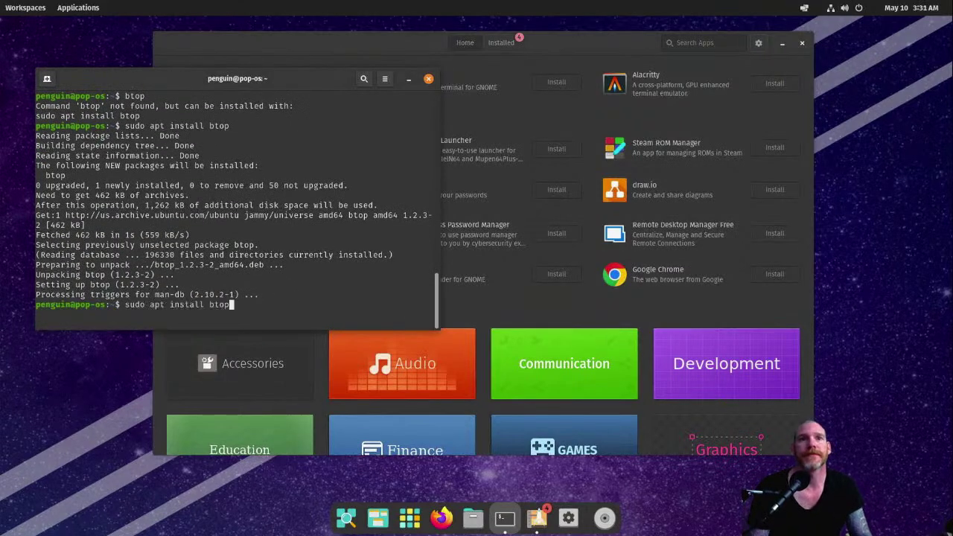
key("Return")
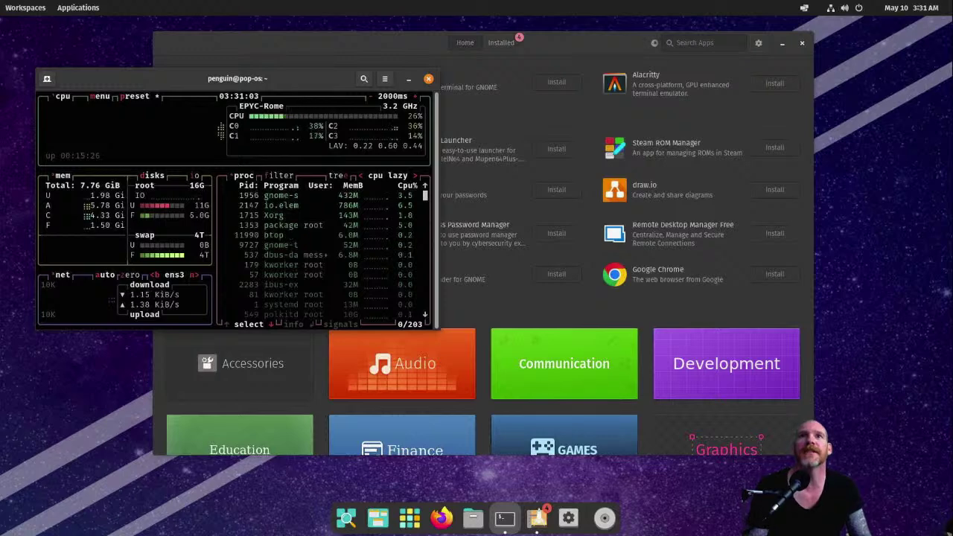
key("Right")
key("Down")
key("Down")
key("Down")
key("Down")
key("Down")
key("Down")
key("Down")
key("Down")
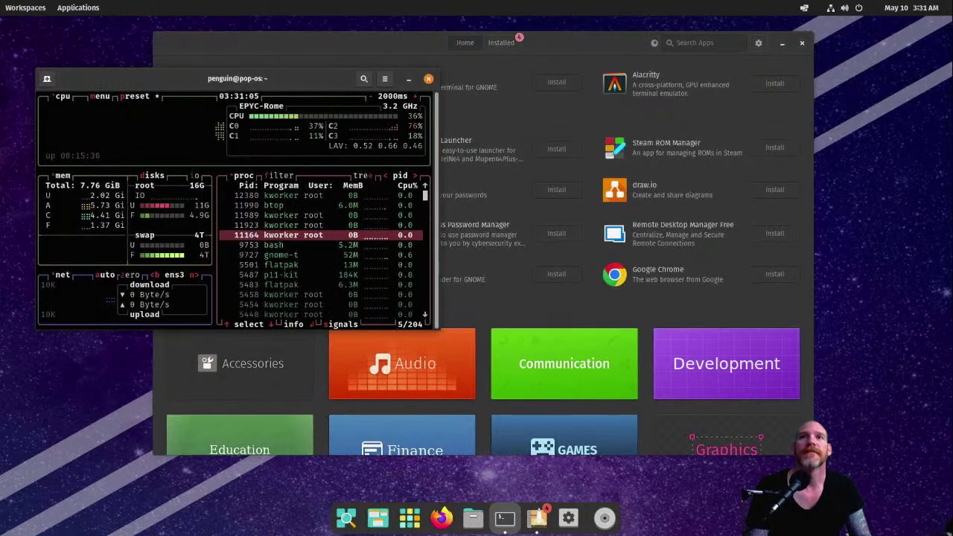
type("qexit")
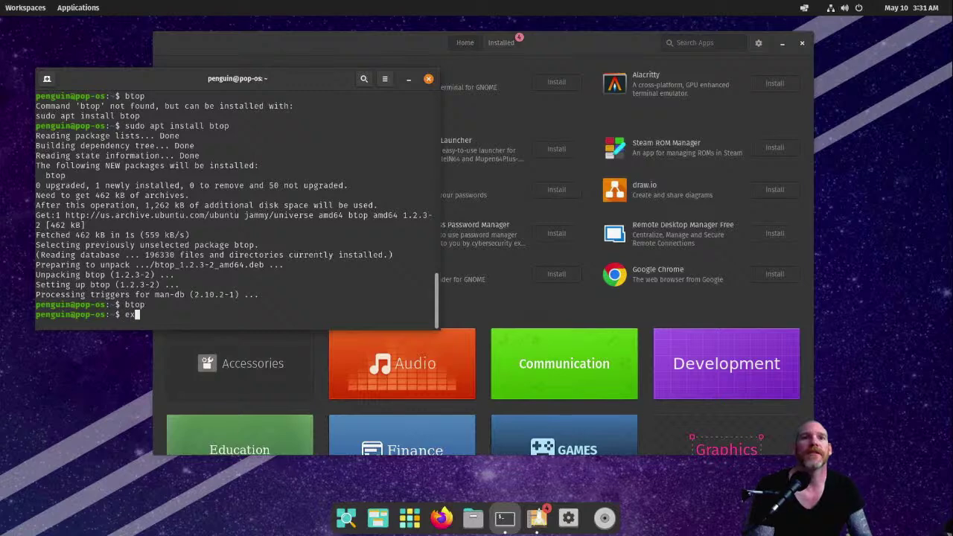
key("Return")
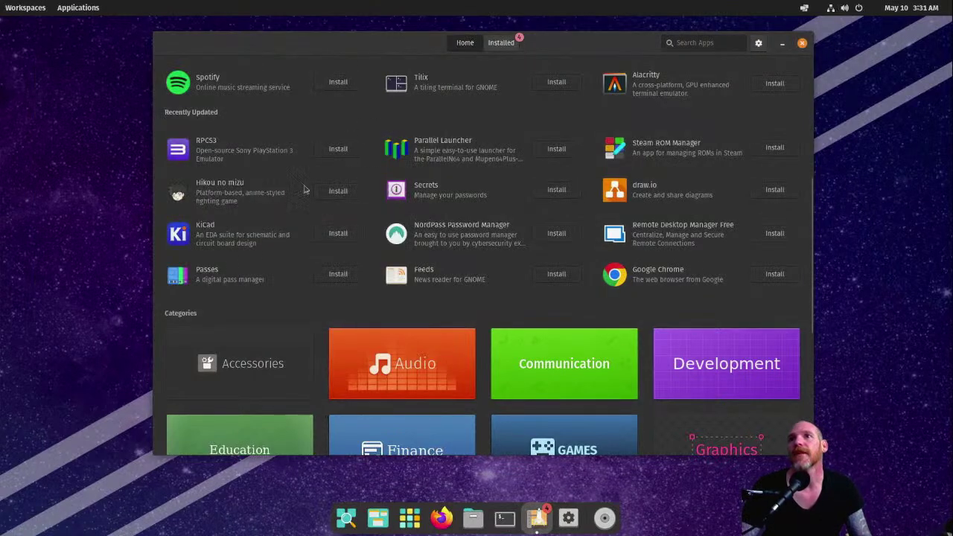
Step: Scroll through the Home page's featured and recently updated apps, then open the Finance category
left_click_drag(417, 42, 400, 64)
scroll(529, 213, "up", 3)
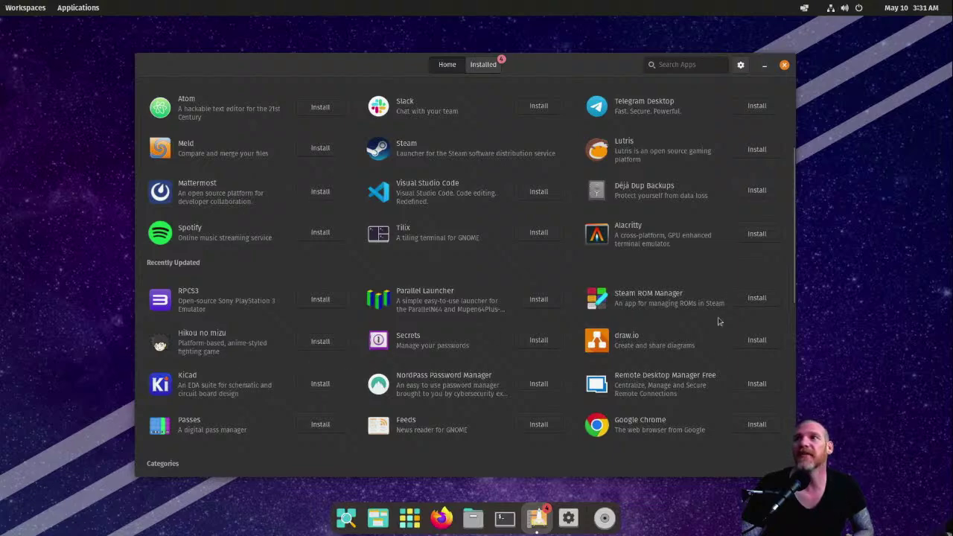
scroll(654, 328, "up", 3)
scroll(646, 322, "down", 2)
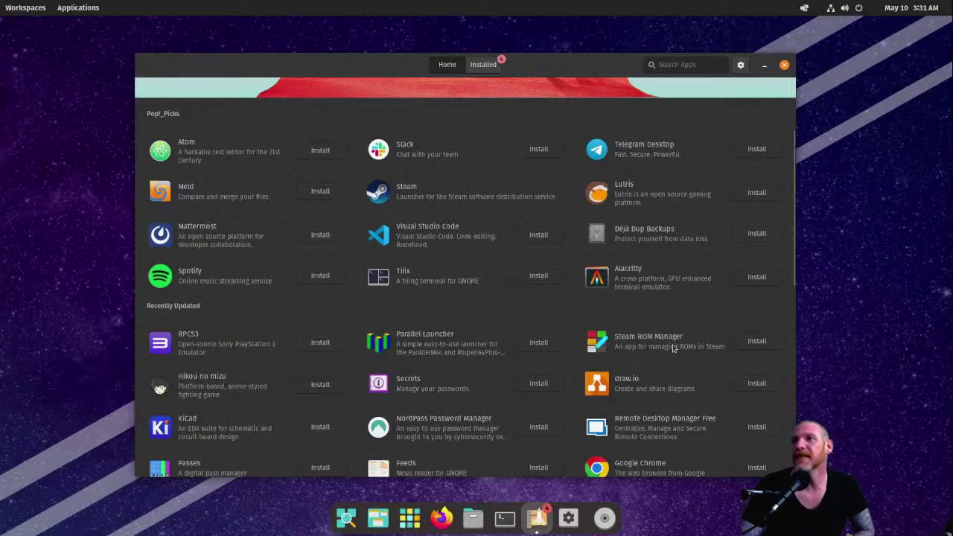
scroll(647, 410, "down", 3)
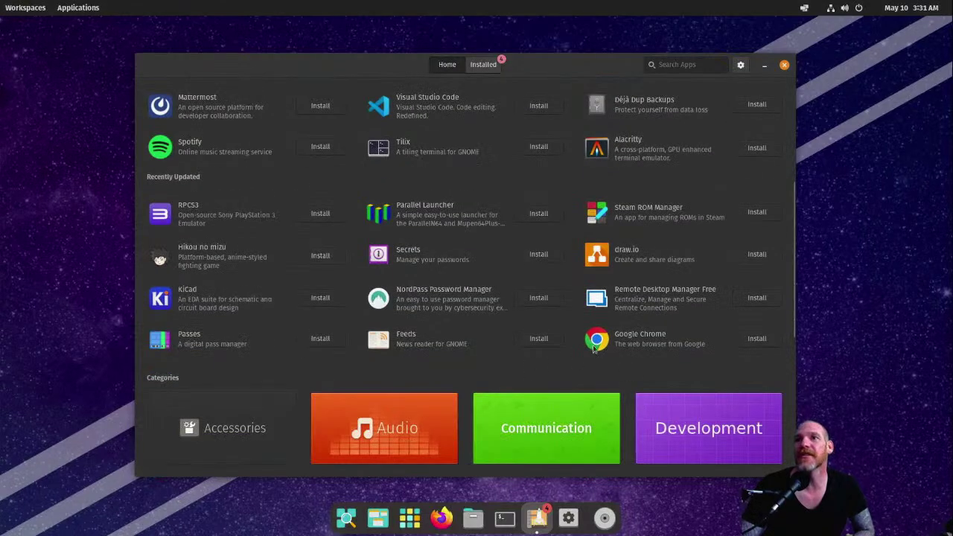
scroll(441, 347, "up", 2)
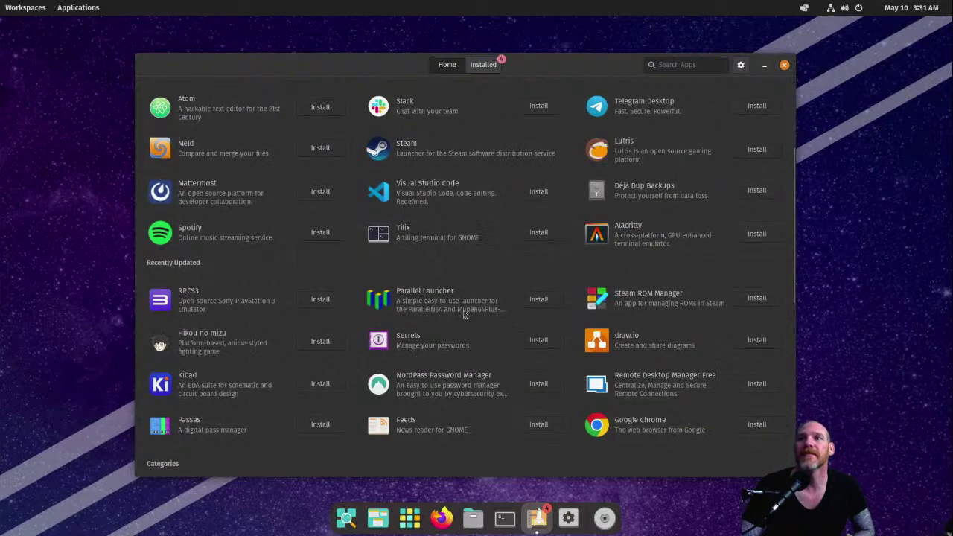
scroll(461, 317, "up", 4)
scroll(447, 328, "down", 5)
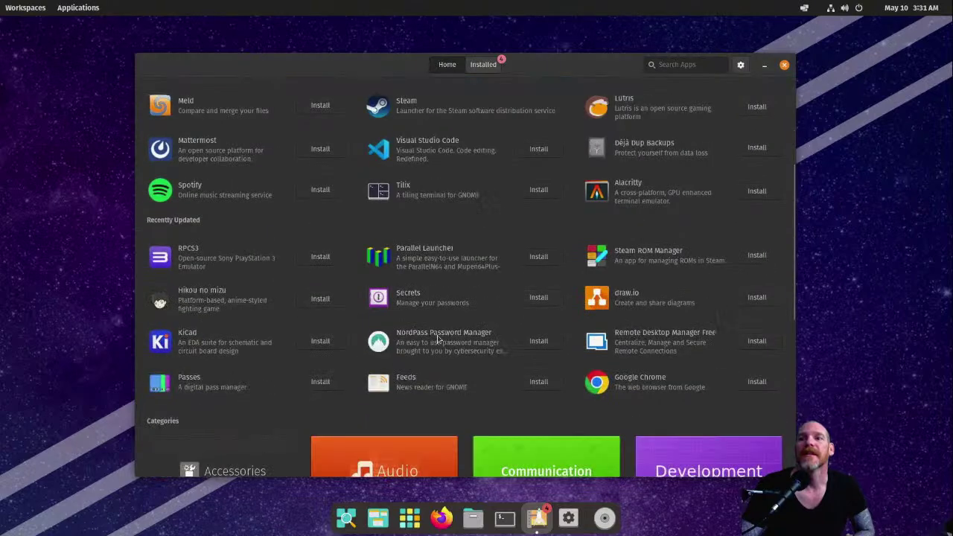
scroll(555, 350, "down", 3)
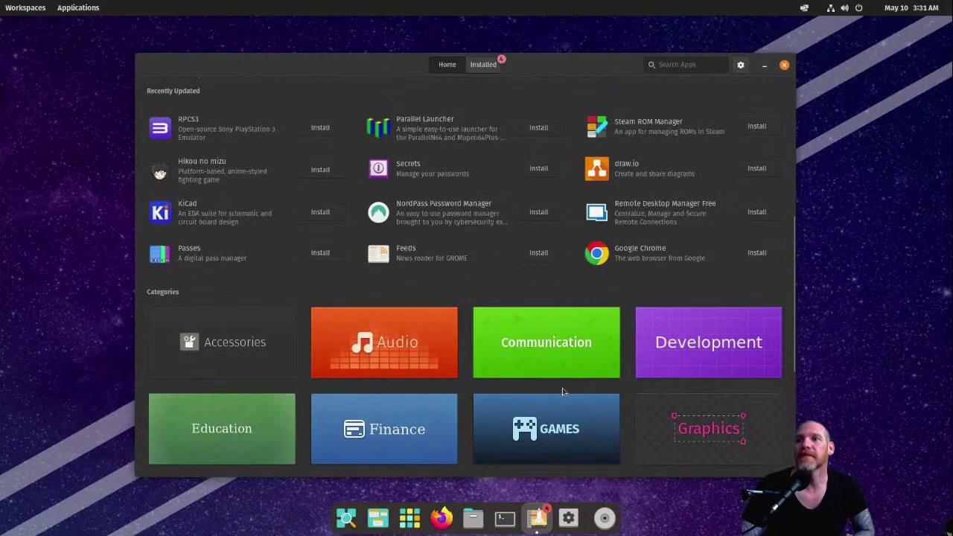
left_click(413, 431)
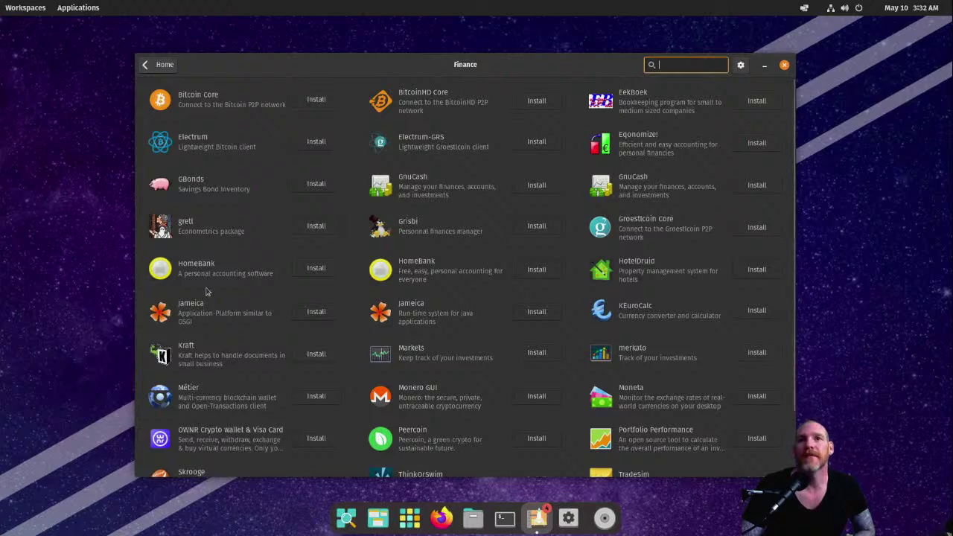
Step: Scroll the Finance app list, then close Pop!_Shop to reveal the desktop
scroll(242, 339, "down", 3)
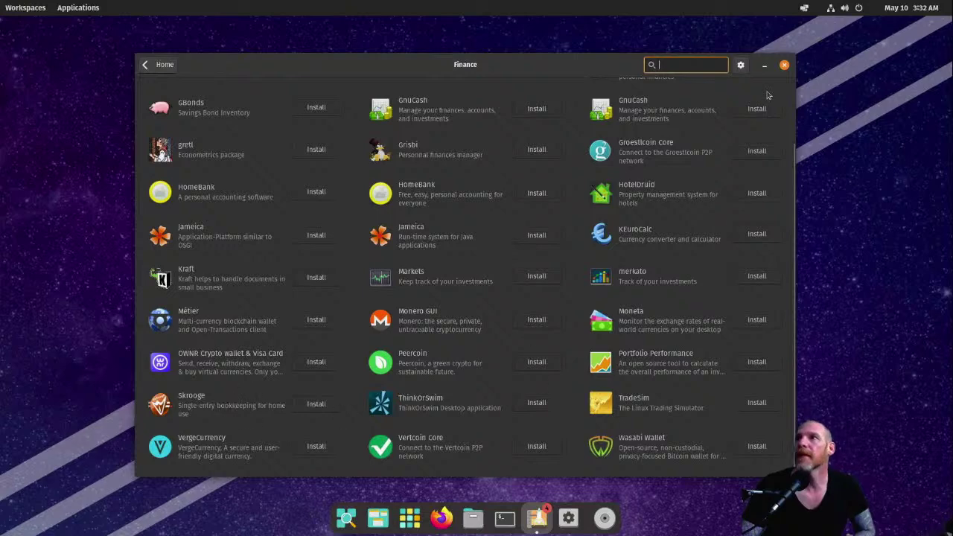
left_click(785, 65)
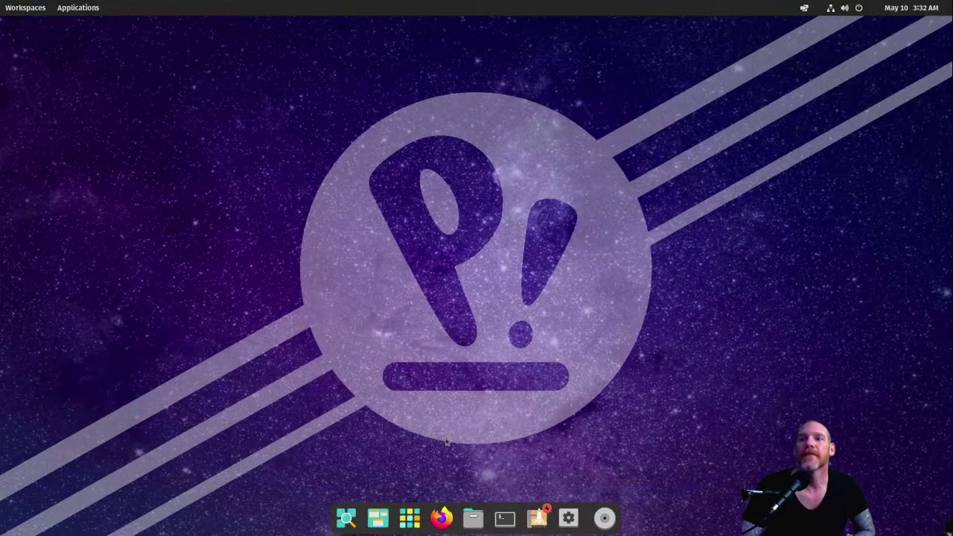
Step: Set the Desktop > Background wallpaper to the cartoon robot over a city skyline
right_click(273, 246)
left_click(291, 363)
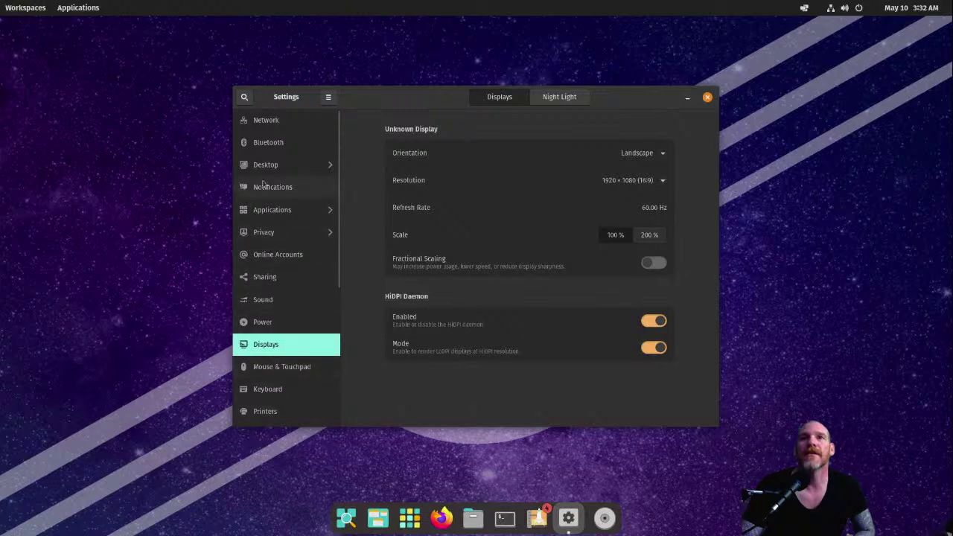
left_click(270, 165)
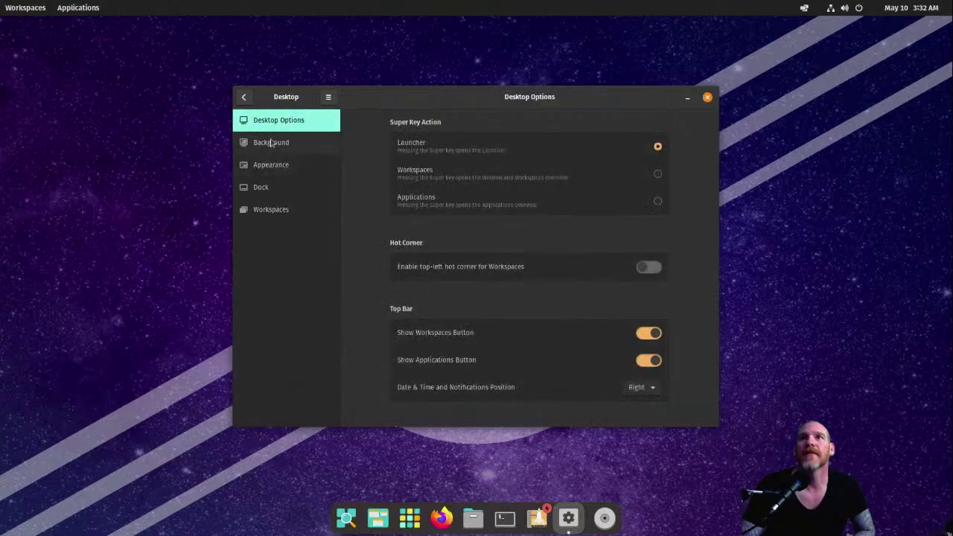
left_click(285, 145)
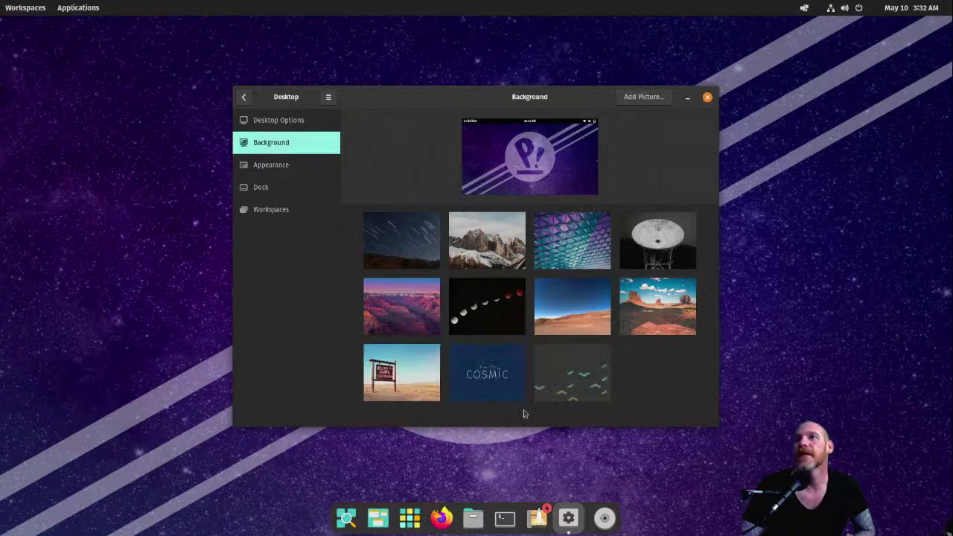
scroll(619, 321, "down", 1)
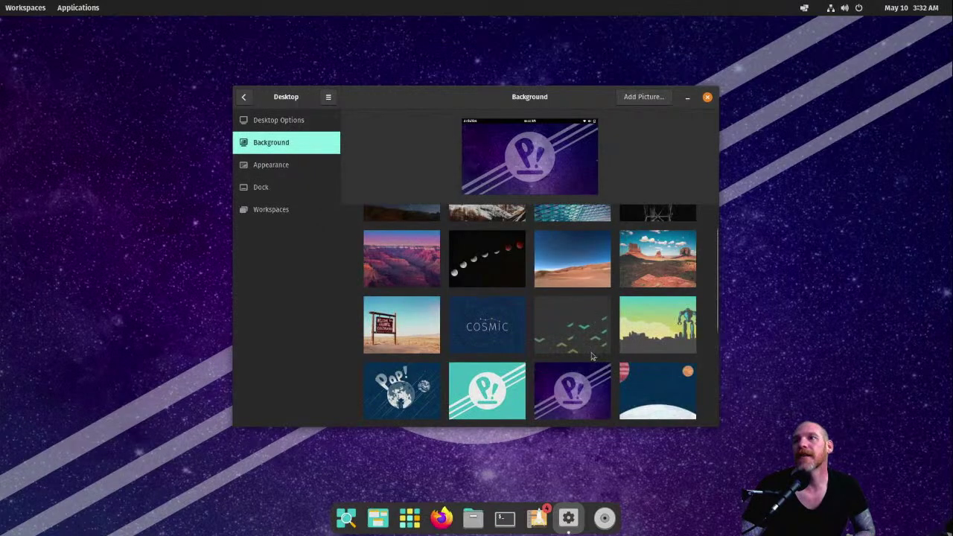
scroll(589, 328, "down", 3)
scroll(584, 331, "down", 5)
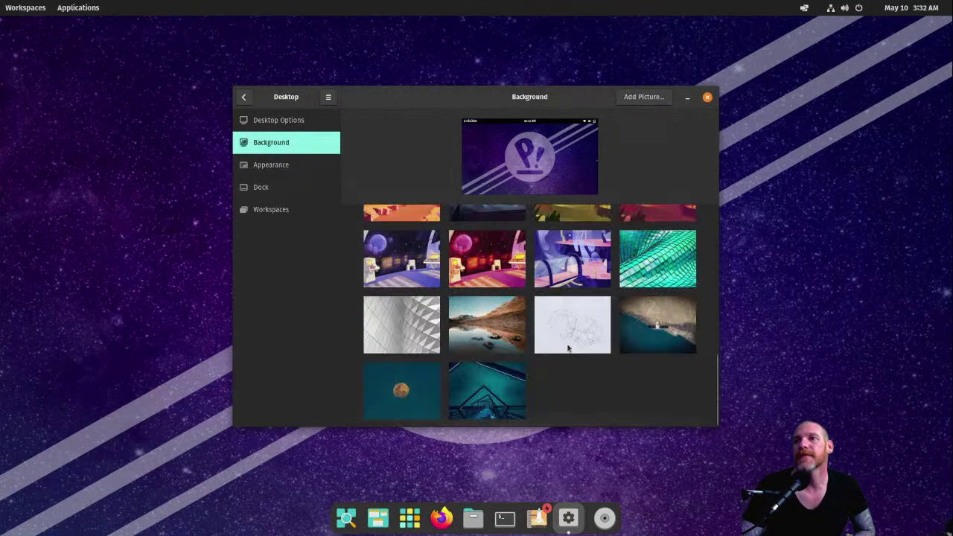
scroll(572, 330, "up", 8)
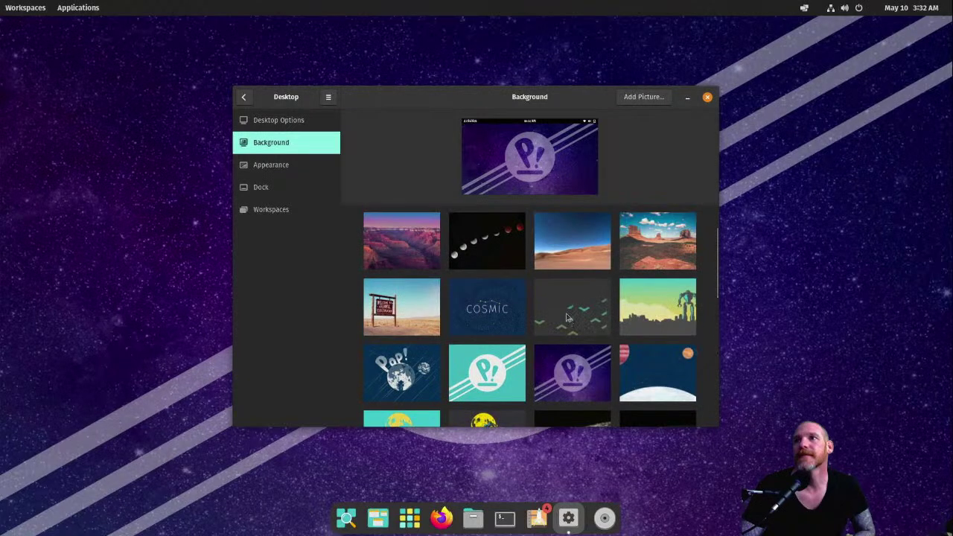
left_click(648, 311)
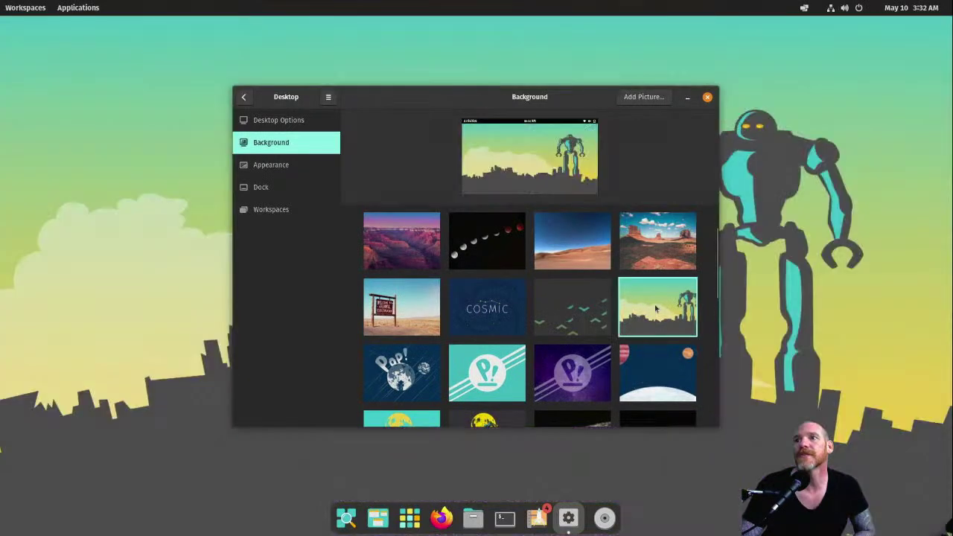
mouse_move(470, 102)
left_mouse_down()
mouse_move(443, 101)
mouse_move(460, 102)
left_mouse_up()
left_click(277, 168)
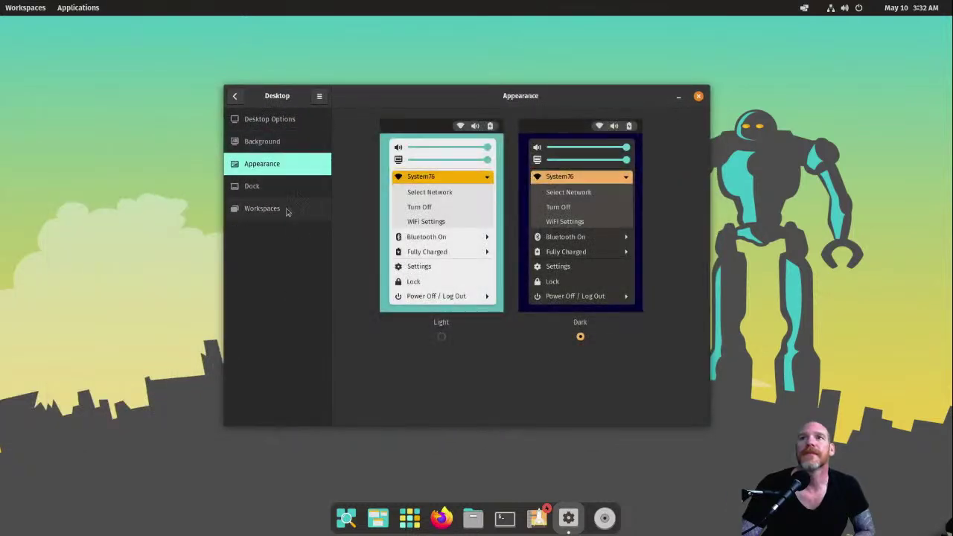
Step: Set the Dock Size to Small (36px) in the Dock settings
left_click(277, 187)
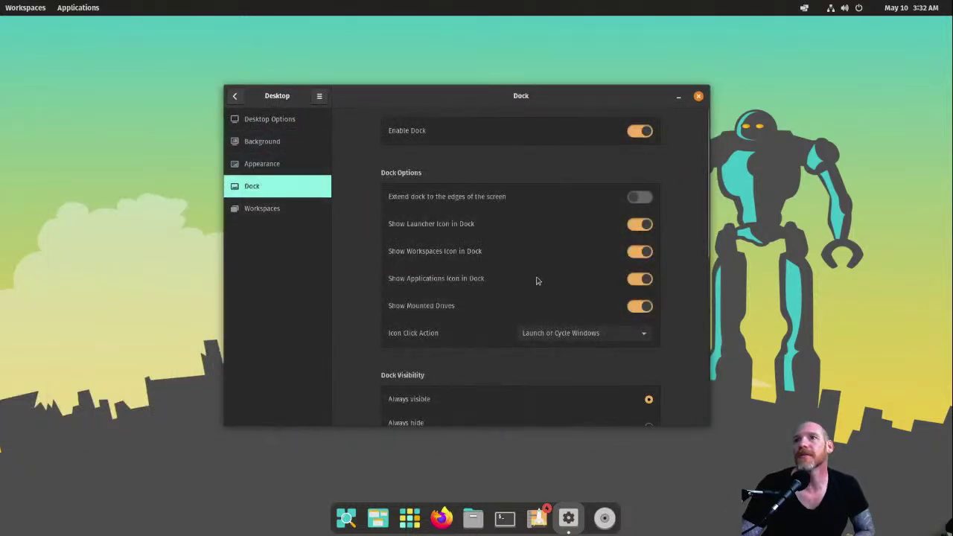
scroll(370, 295, "down", 1)
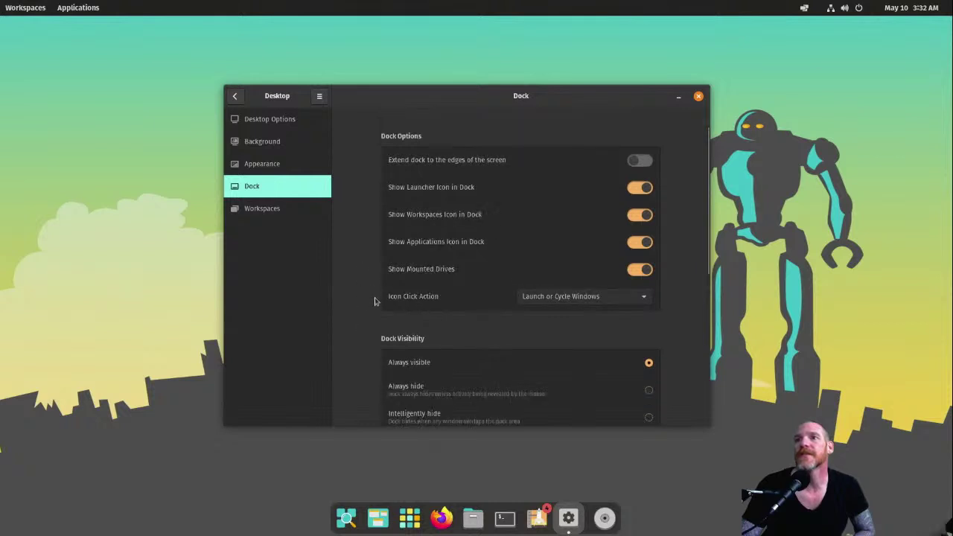
scroll(375, 299, "up", 1)
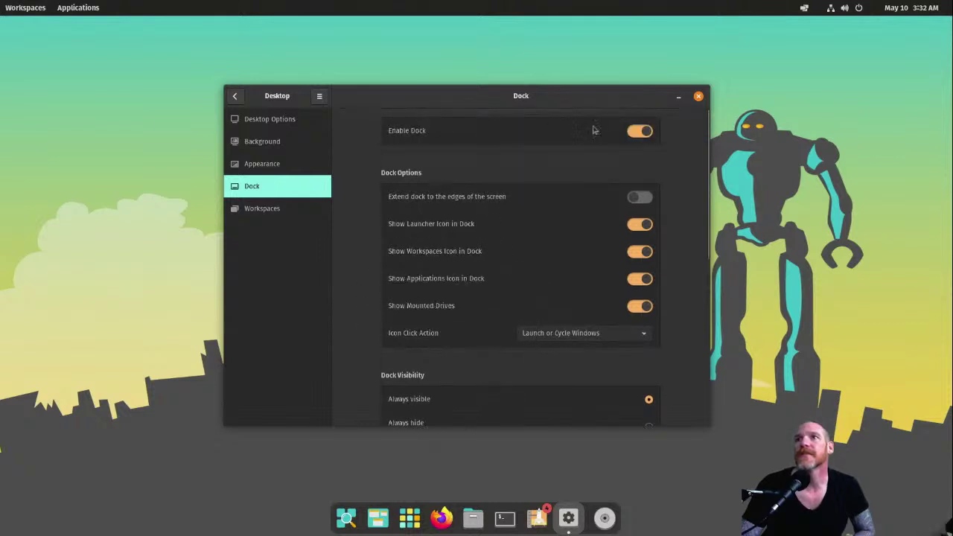
scroll(525, 319, "down", 4)
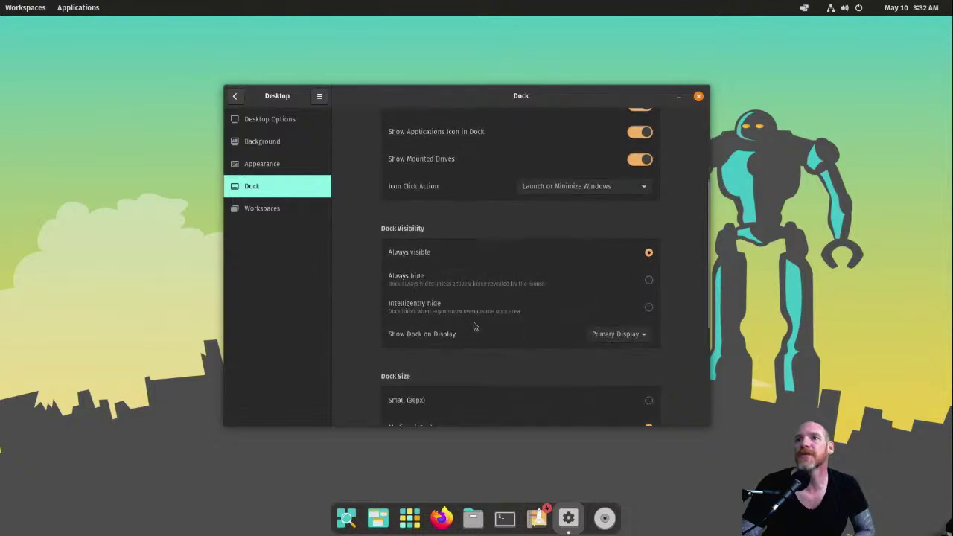
scroll(484, 339, "down", 3)
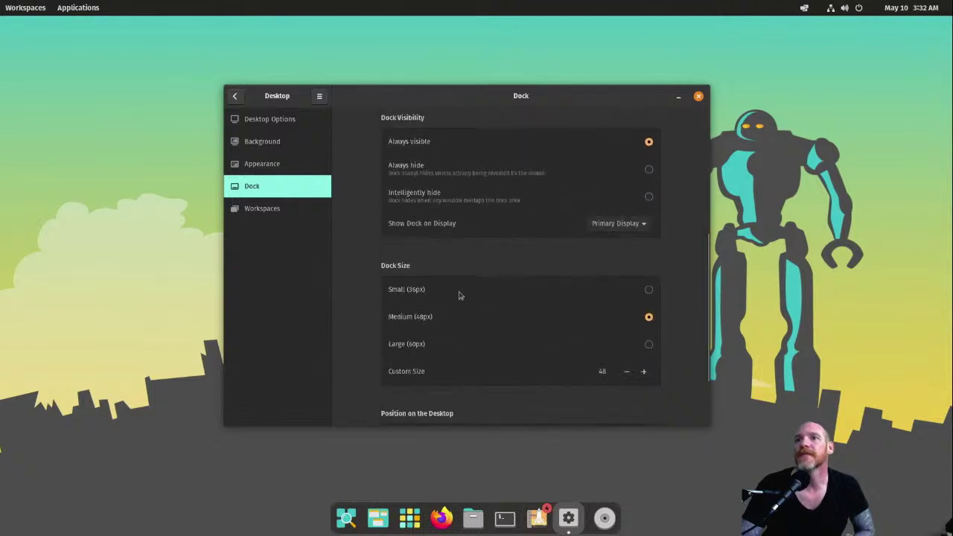
left_click(650, 290)
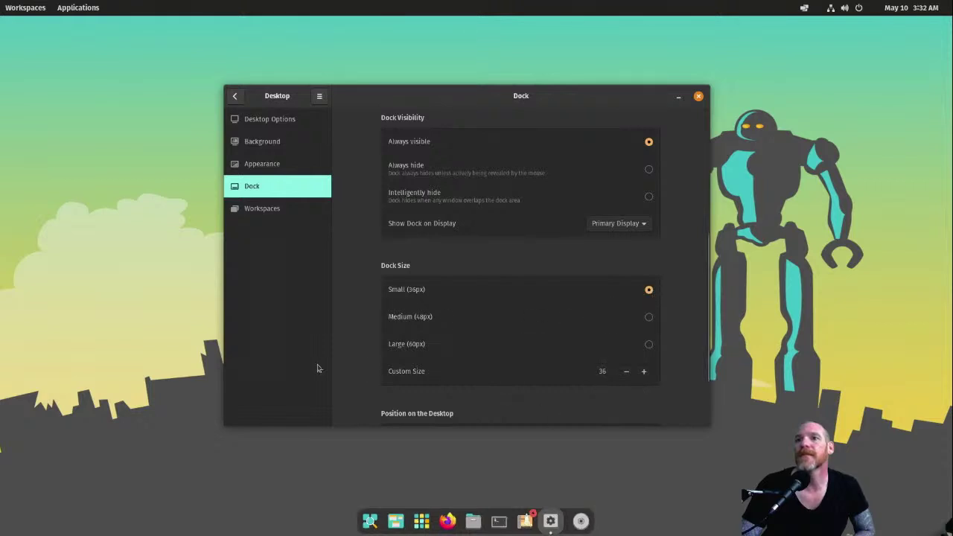
scroll(379, 356, "down", 2)
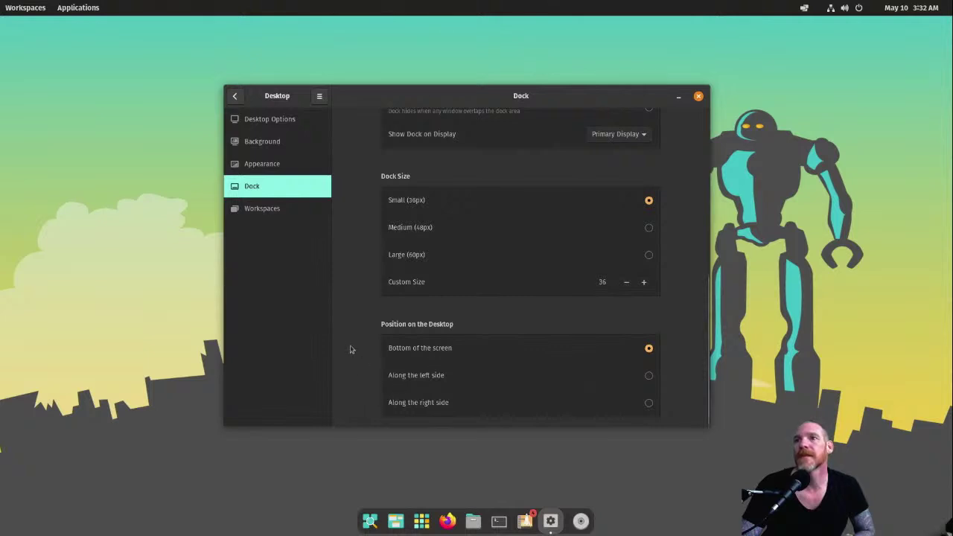
scroll(345, 313, "up", 6)
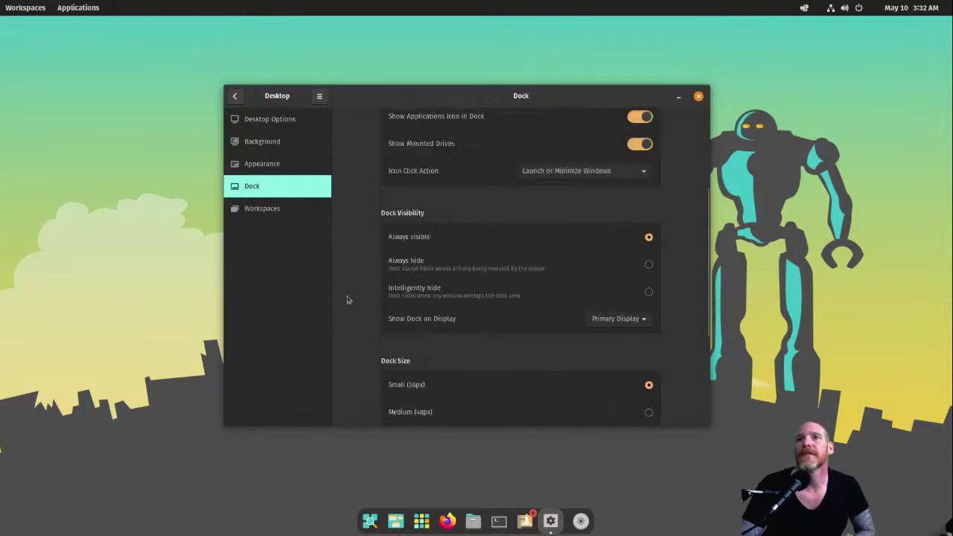
Step: Switch Workspaces to Fixed Number and back to Dynamic, then return to the main settings list
left_click(263, 208)
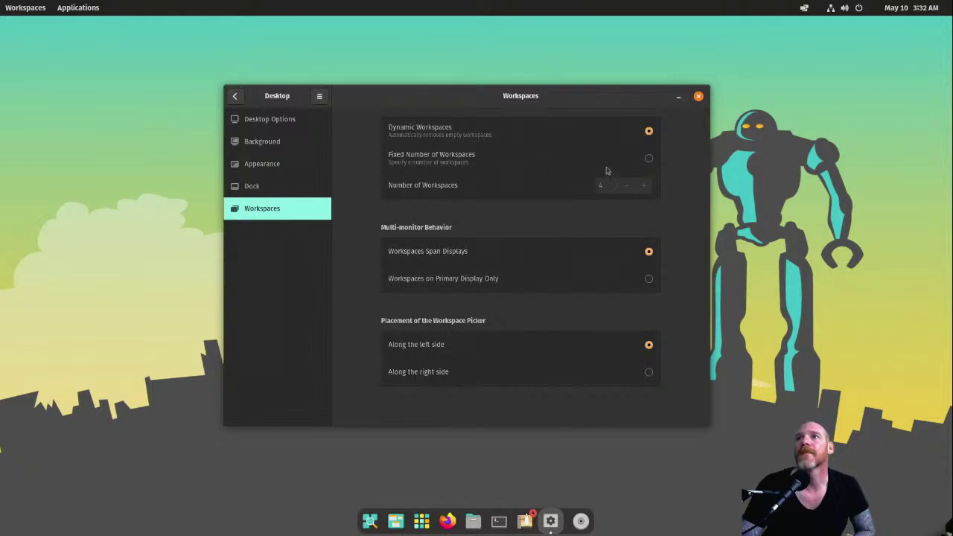
left_click(649, 161)
left_click(648, 132)
left_click(273, 124)
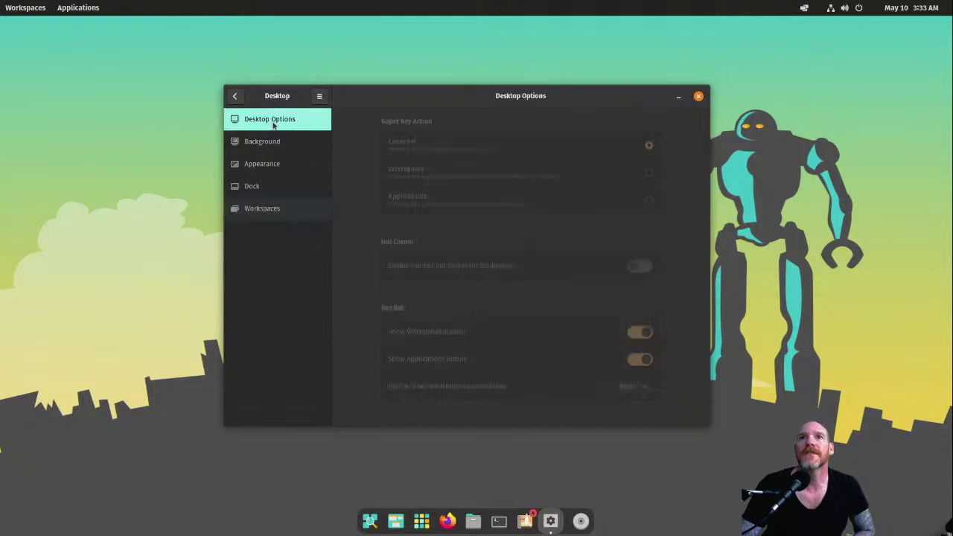
left_click(235, 96)
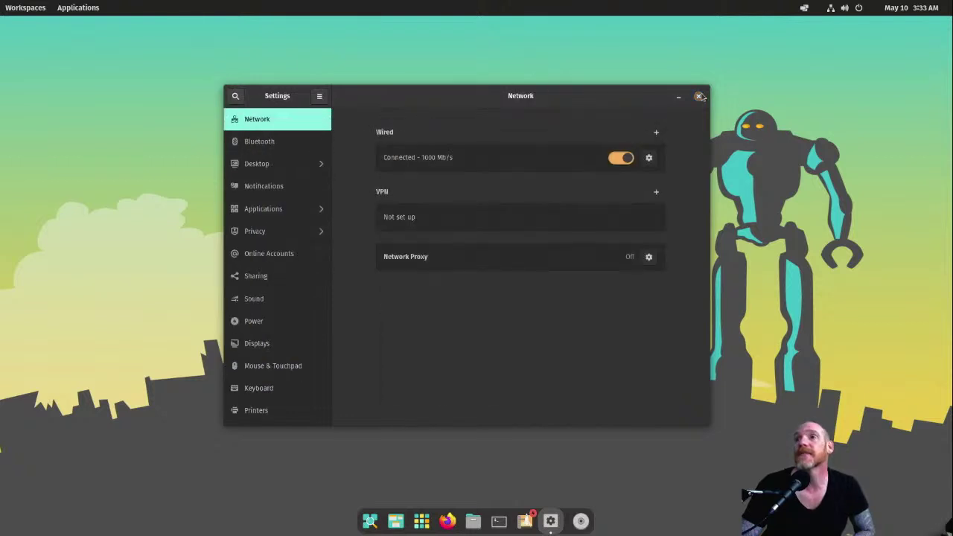
Step: Close Settings and drag Ungoogled Chromium from Applications onto the dock beside Firefox
left_click(700, 97)
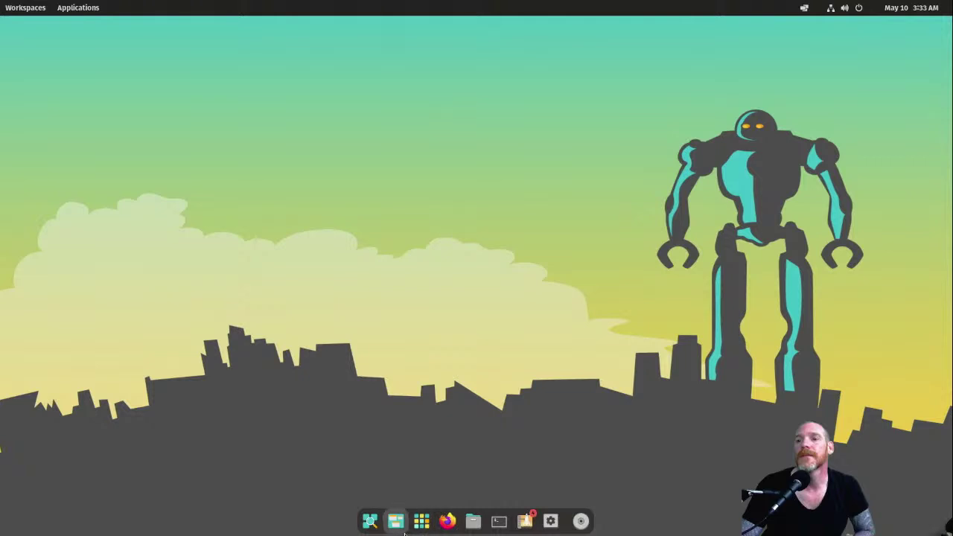
left_click(418, 529)
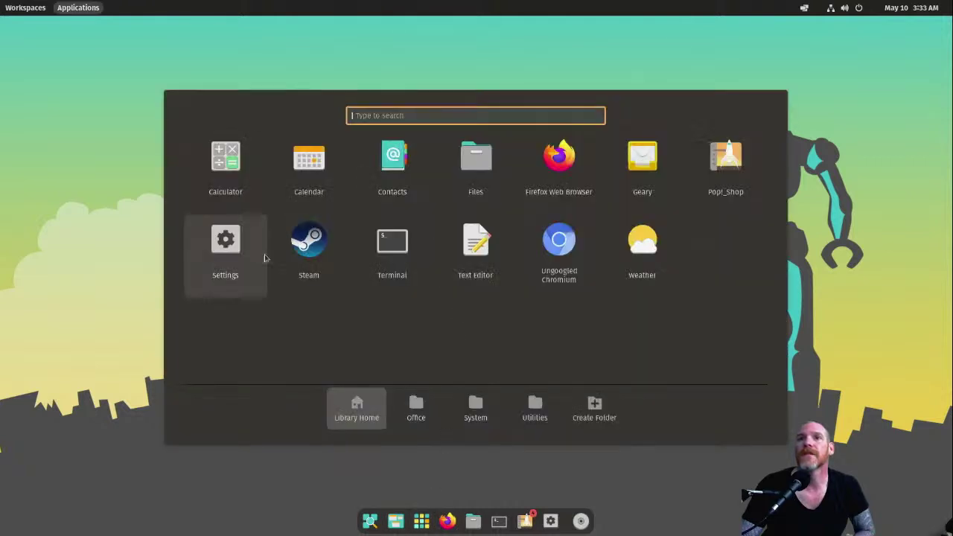
left_click_drag(562, 256, 460, 522)
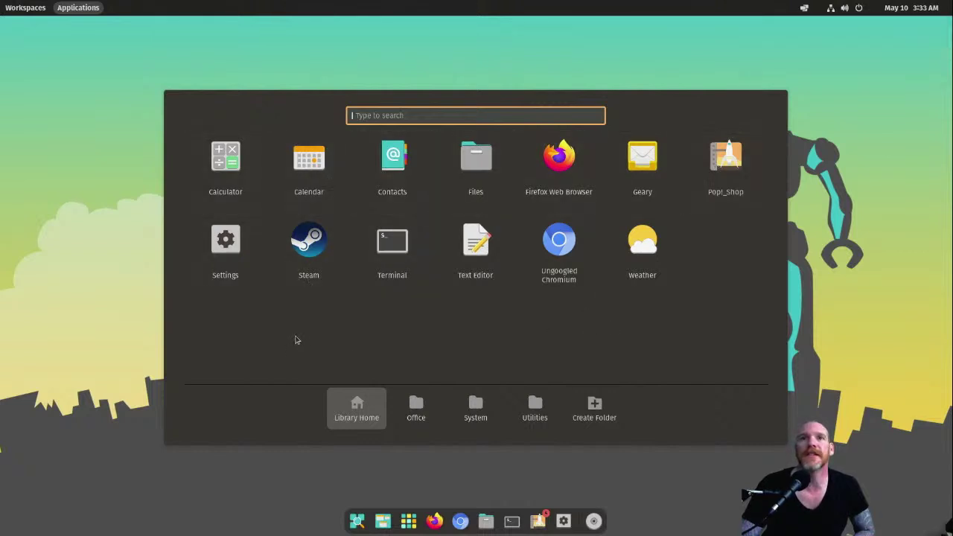
Step: Open Calculator, switch it to Programming mode, then close it
left_click(249, 158)
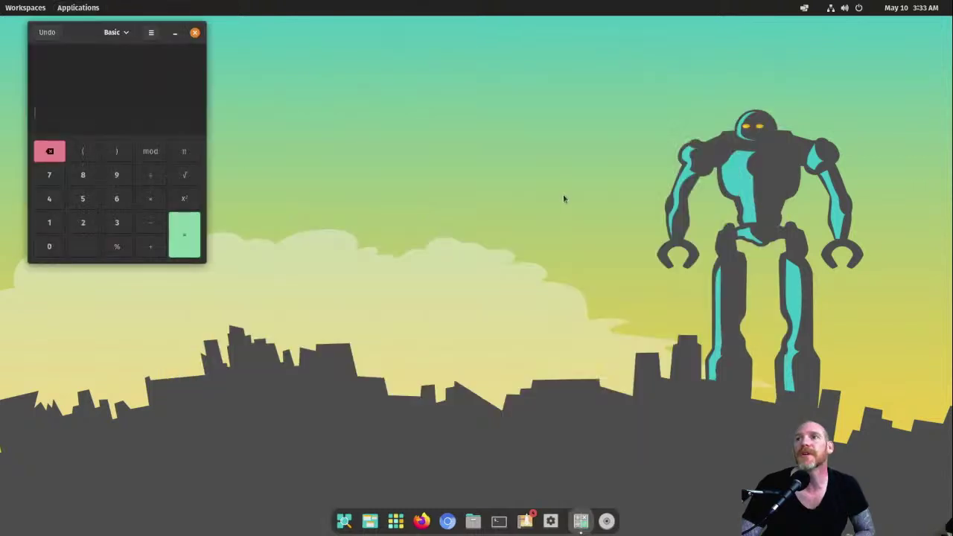
left_click_drag(106, 39, 170, 85)
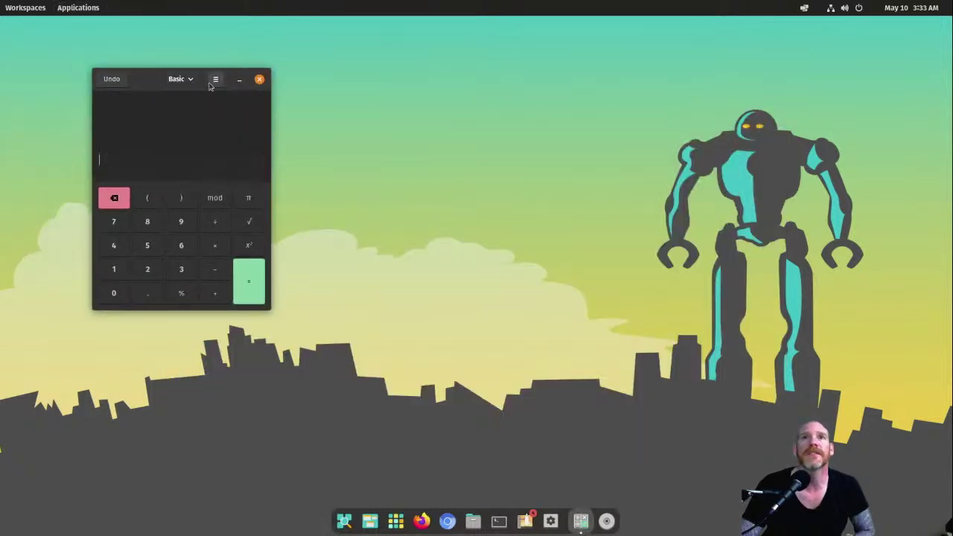
left_click(187, 79)
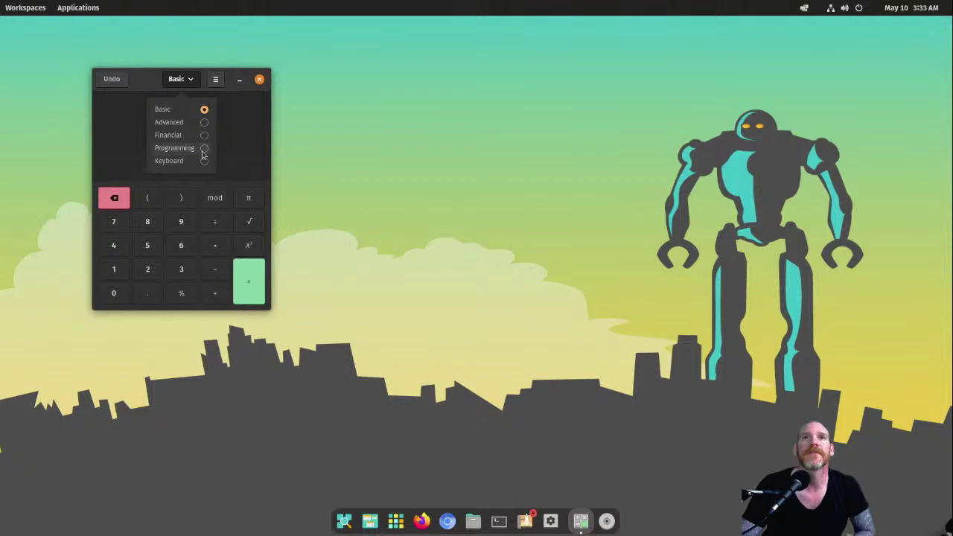
left_click(202, 151)
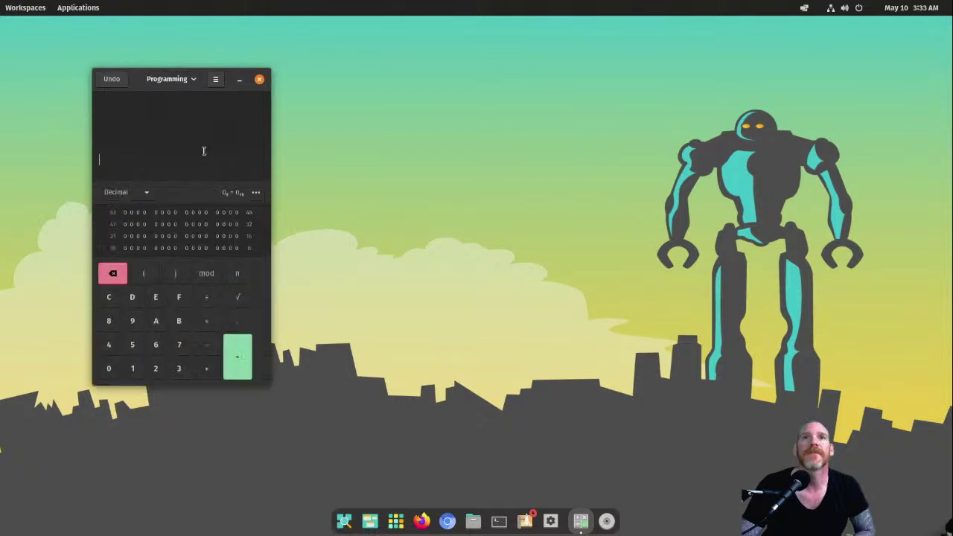
left_click(168, 84)
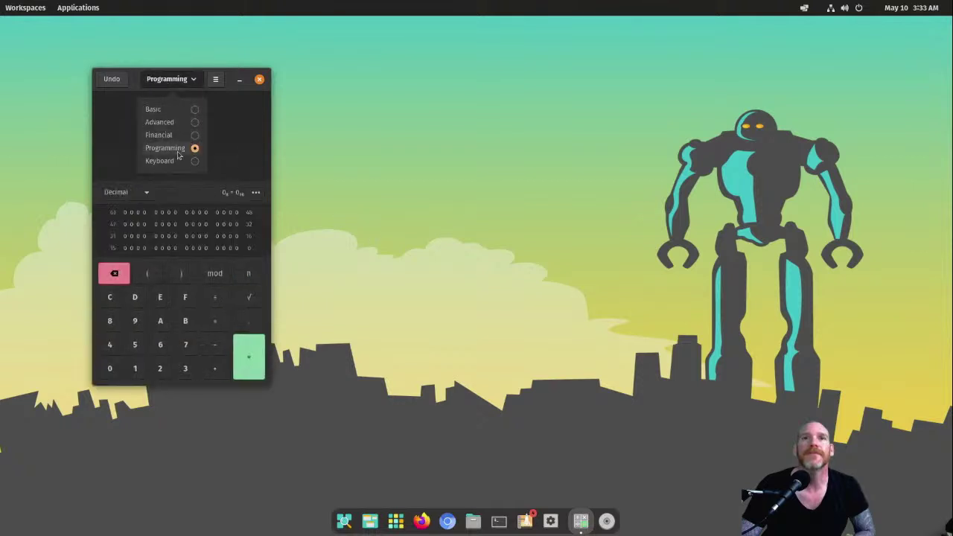
left_click(131, 82)
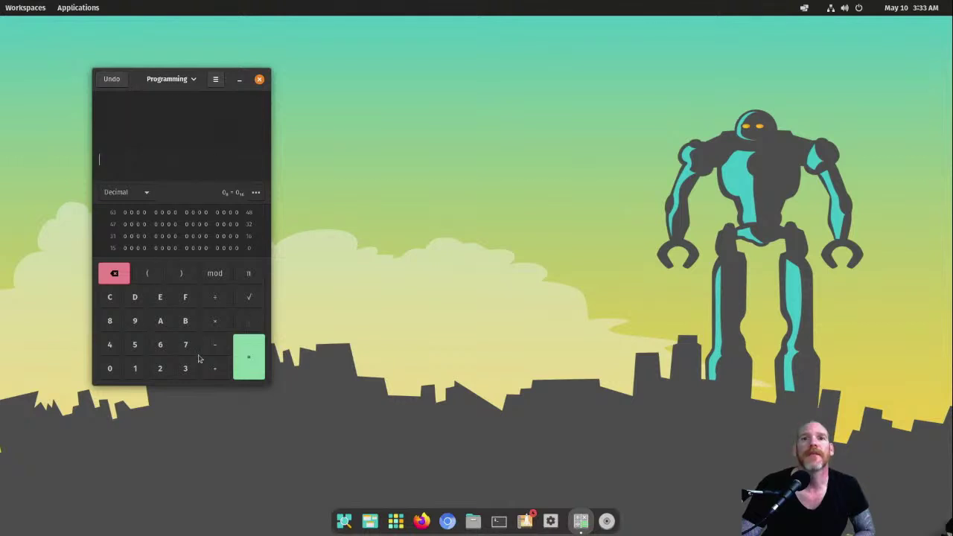
left_click(259, 79)
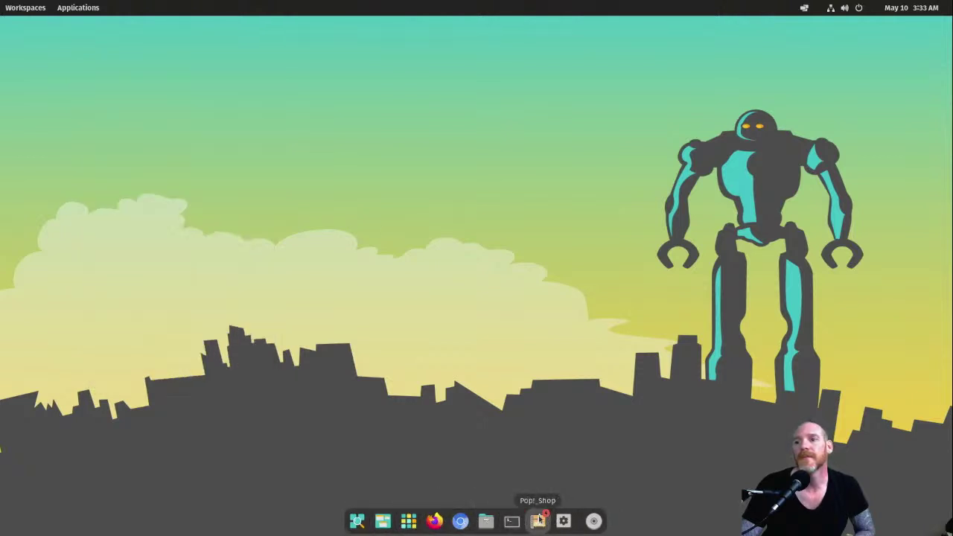
Step: Install Apply Full Upgrade from Pop!_Shop's System category, authenticating with the account password
left_click(539, 522)
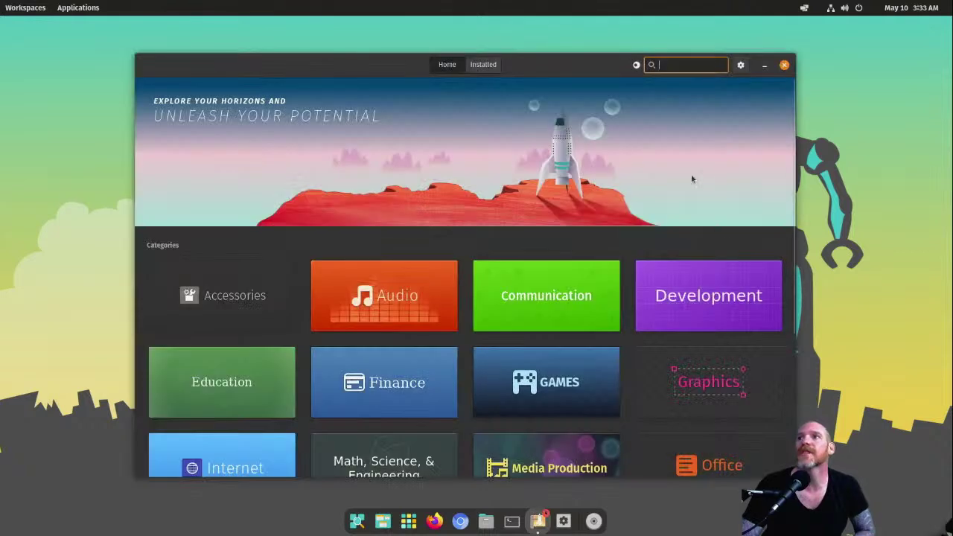
scroll(663, 369, "down", 5)
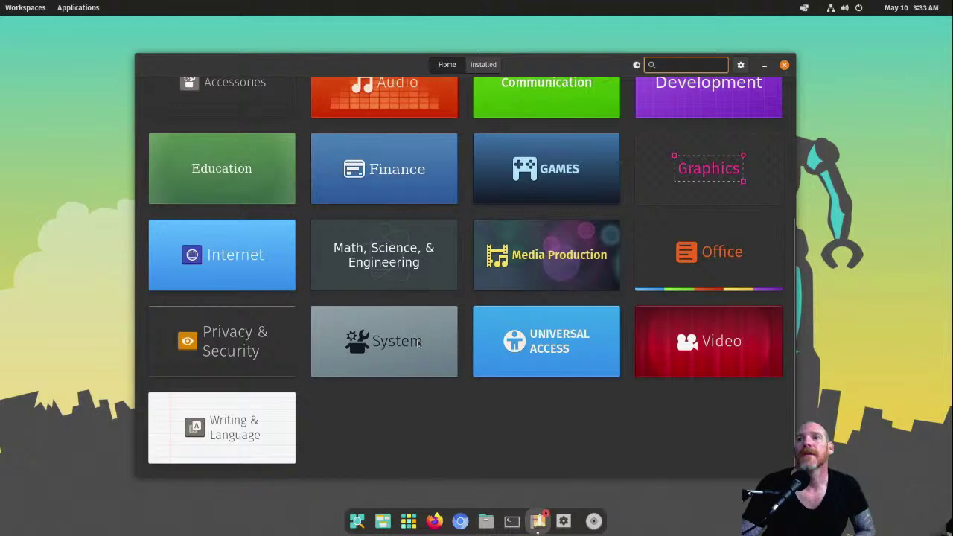
left_click(384, 341)
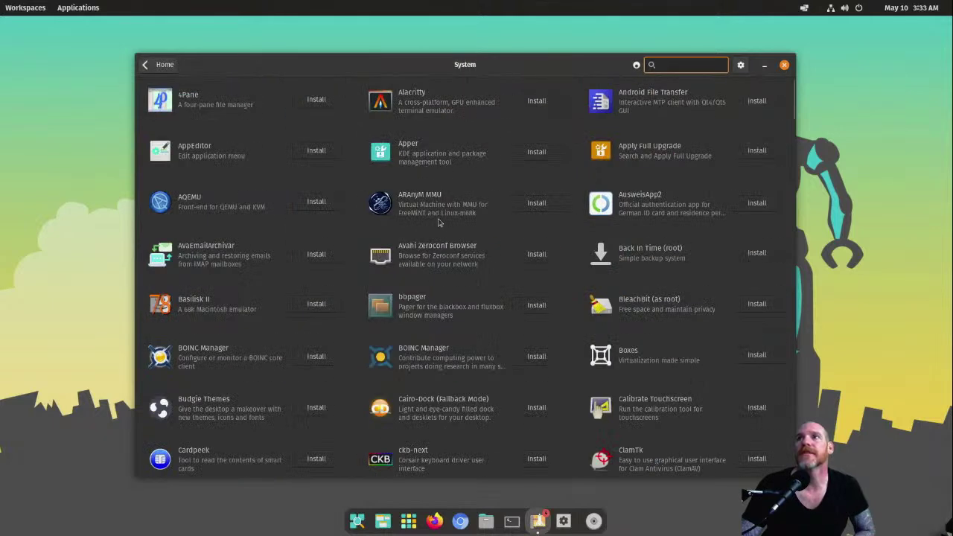
scroll(438, 222, "down", 5)
scroll(671, 191, "up", 5)
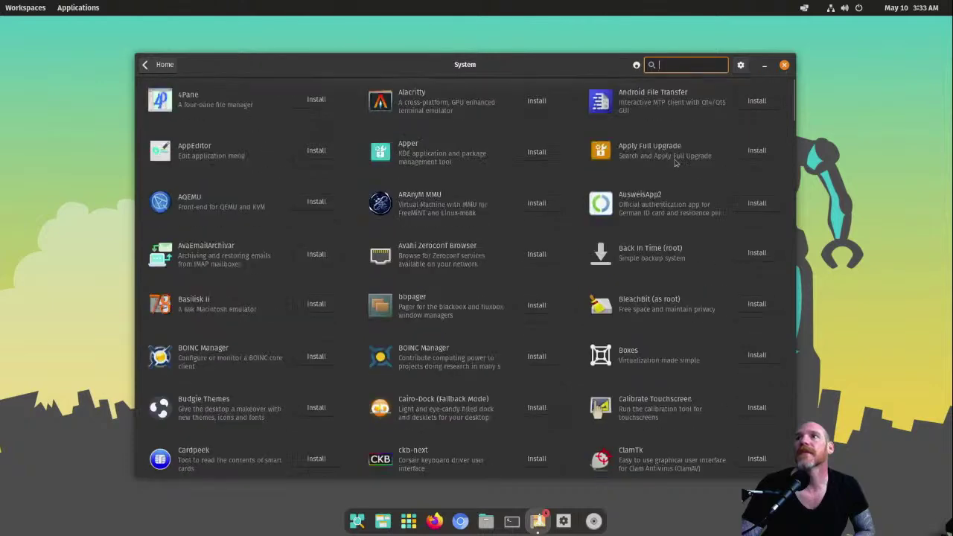
left_click(775, 154)
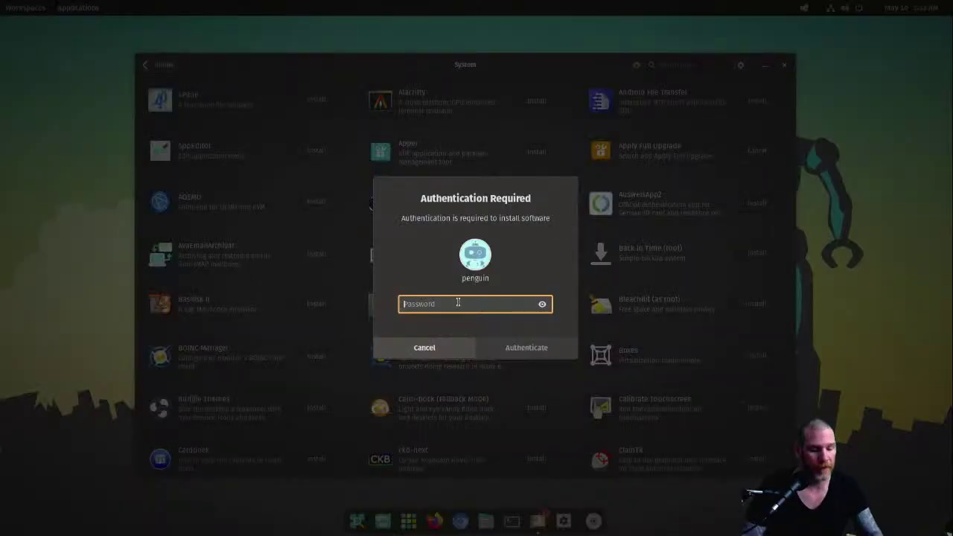
type("******")
key("Return")
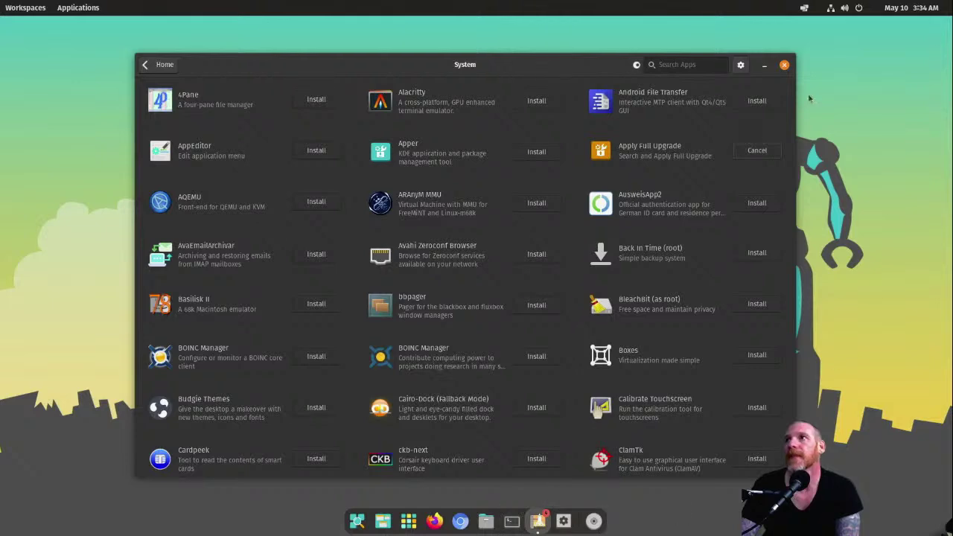
Step: Minimize and restore the Pop!_Shop window, then hide it with Super+H
left_click(547, 522)
left_click(547, 522)
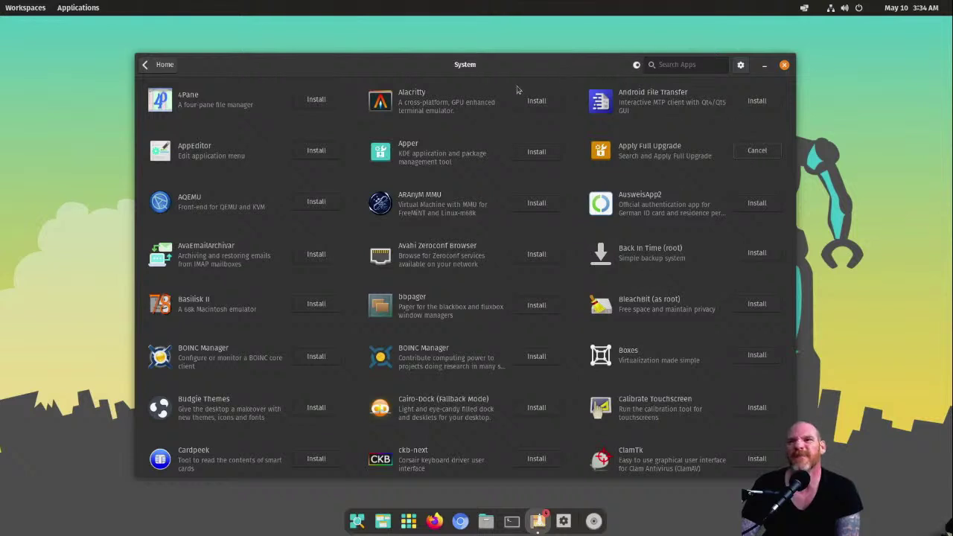
key("super+h")
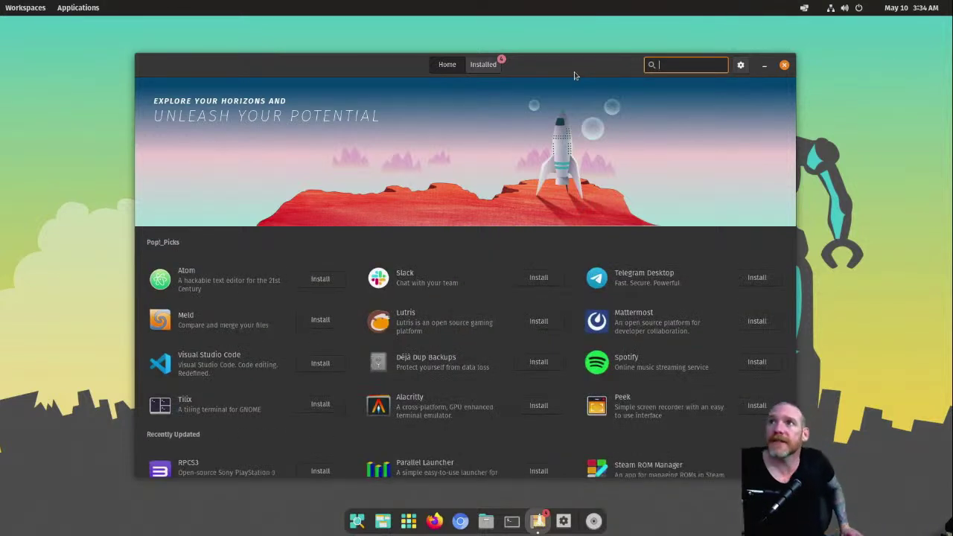
Step: Run Update All on the Installed tab and browse the 54 Operating System Updates components
left_click(478, 72)
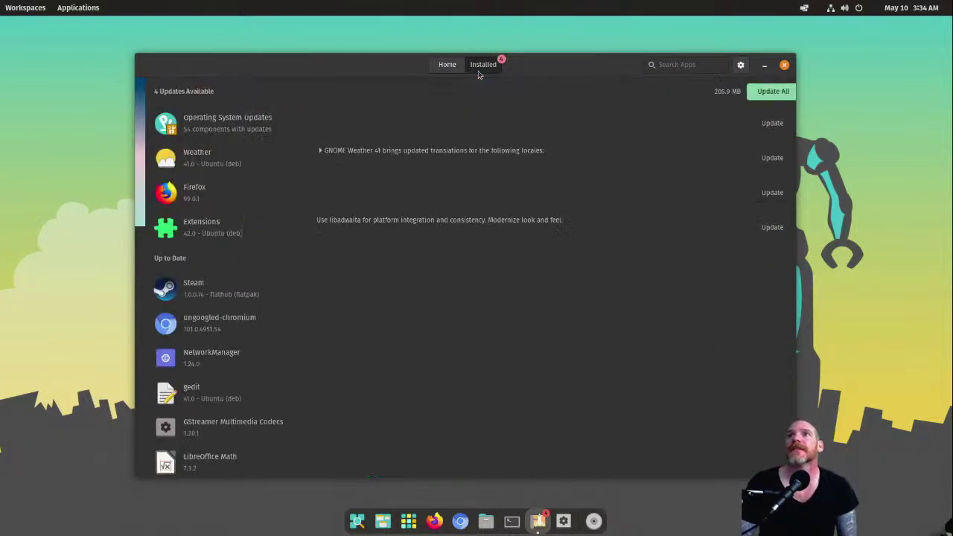
left_click(754, 97)
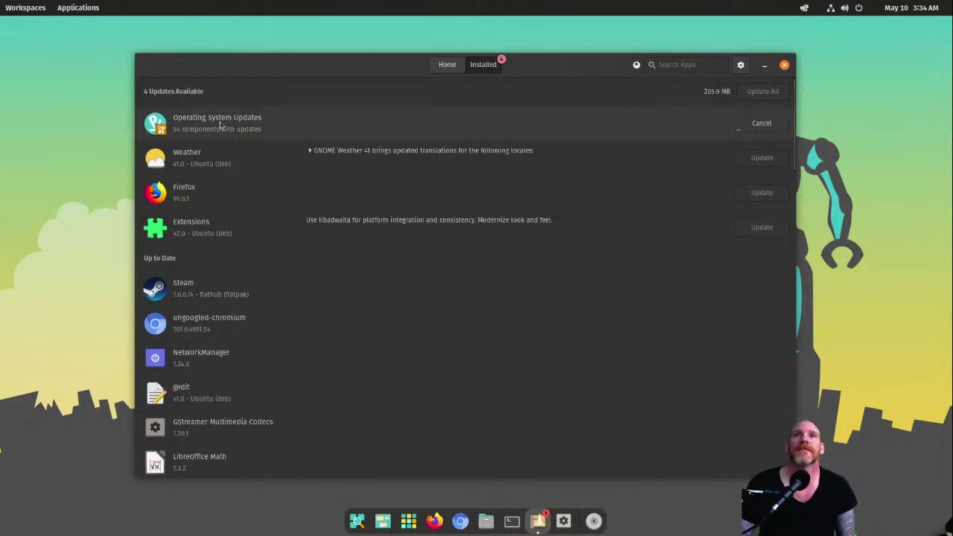
left_click(276, 129)
scroll(491, 339, "down", 20)
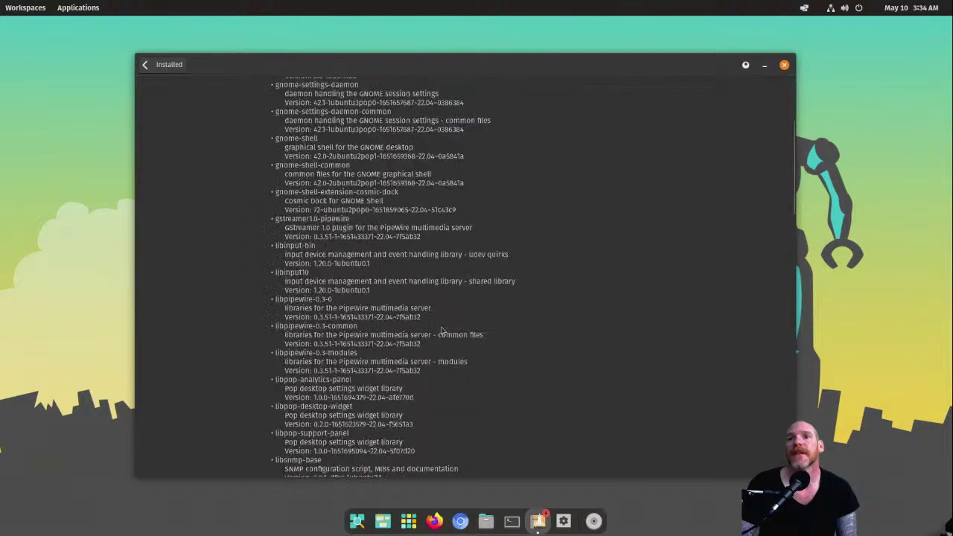
scroll(456, 316, "down", 3)
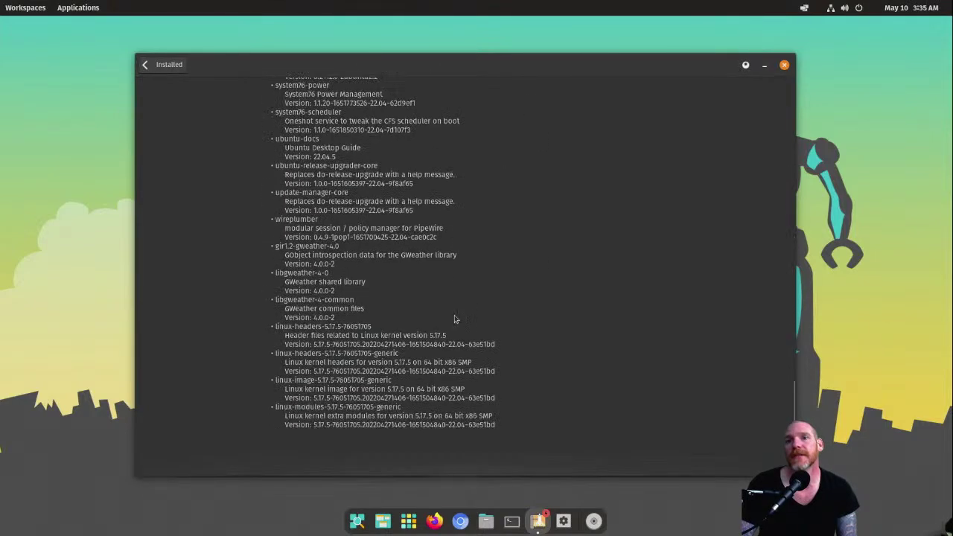
scroll(457, 306, "up", 6)
scroll(456, 300, "up", 10)
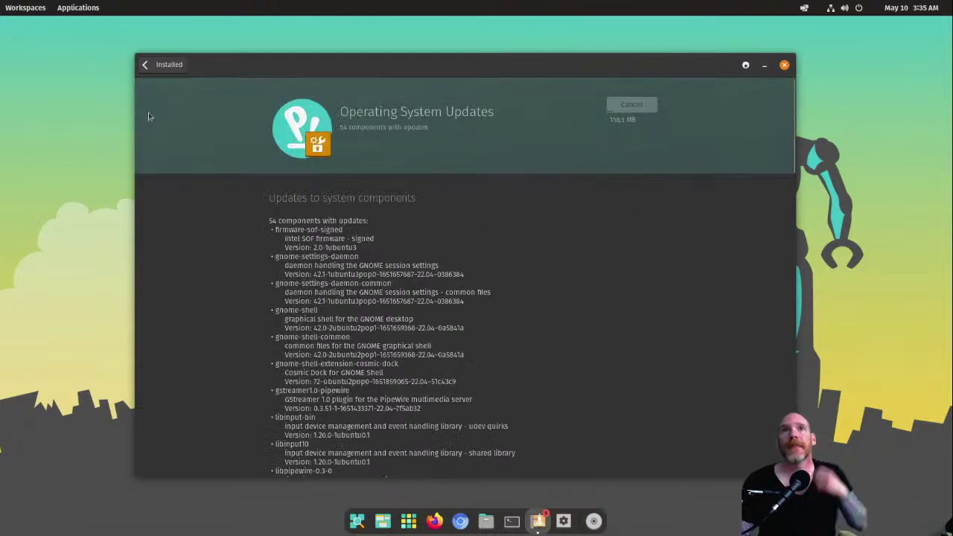
left_click(146, 65)
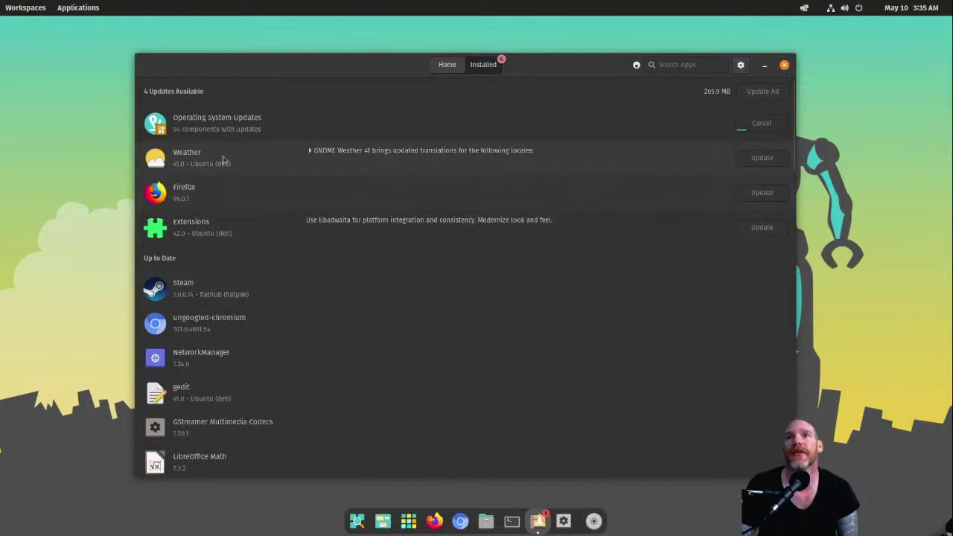
left_click(310, 151)
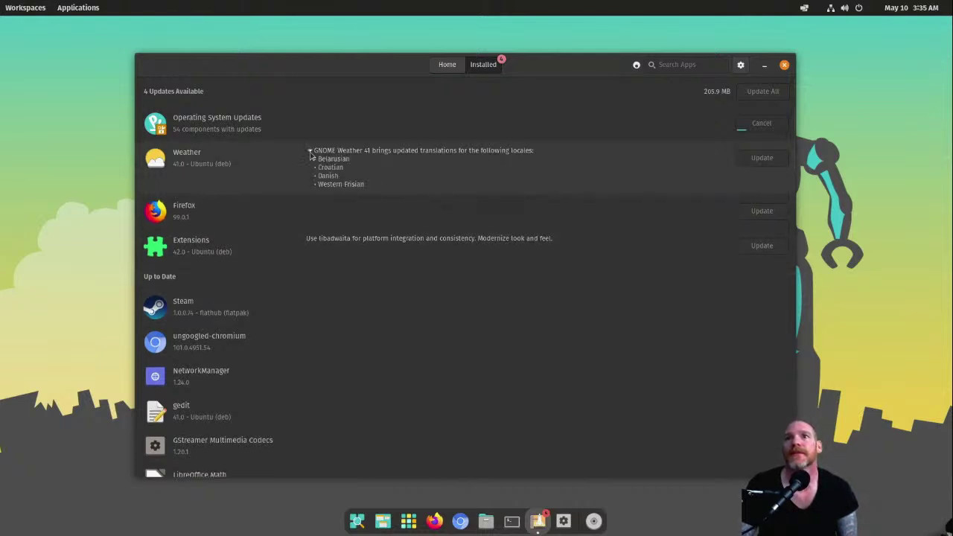
left_click(310, 153)
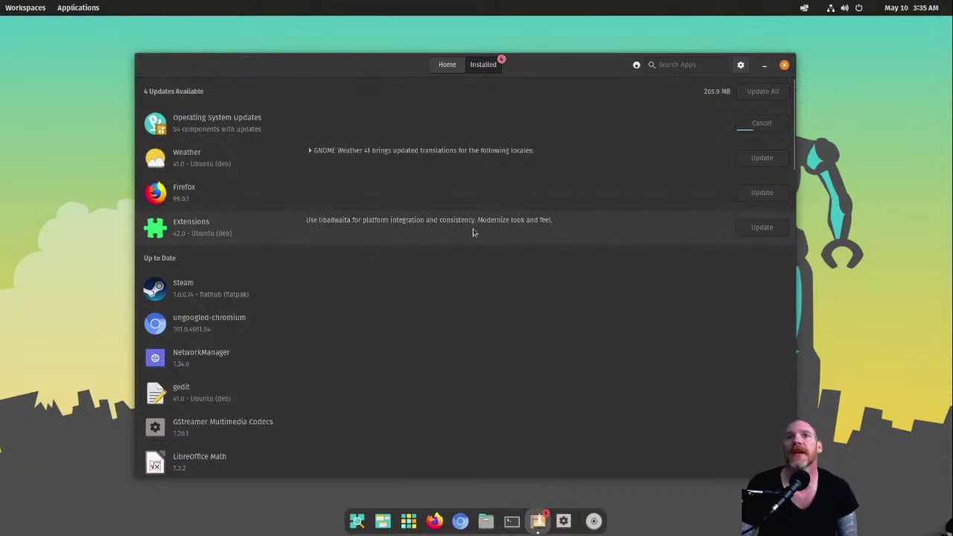
scroll(449, 323, "down", 5)
scroll(449, 323, "down", 15)
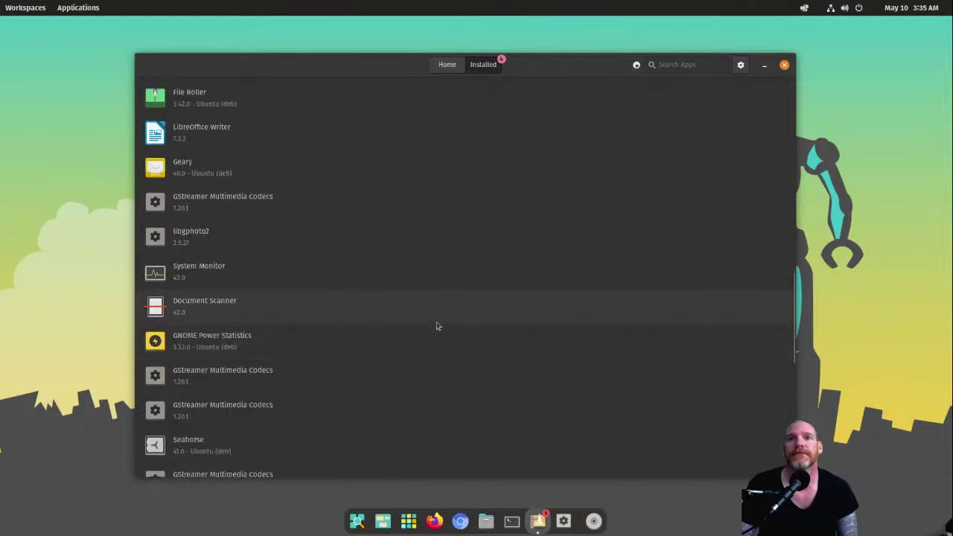
scroll(436, 321, "down", 10)
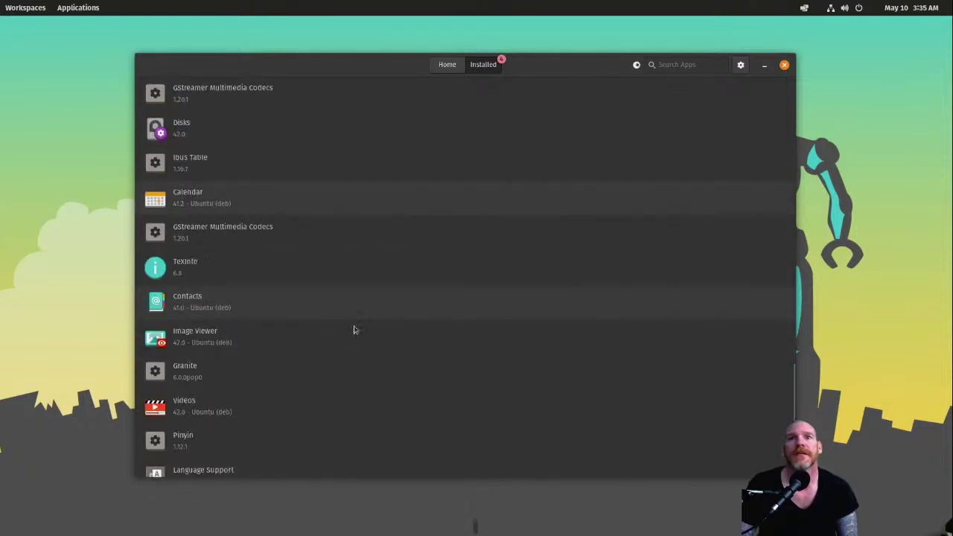
scroll(357, 320, "up", 20)
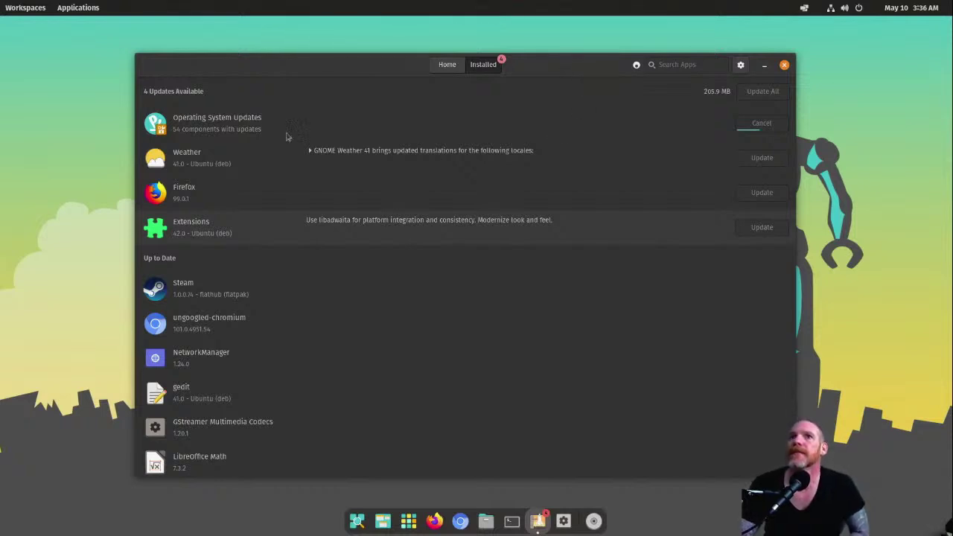
left_click(535, 139)
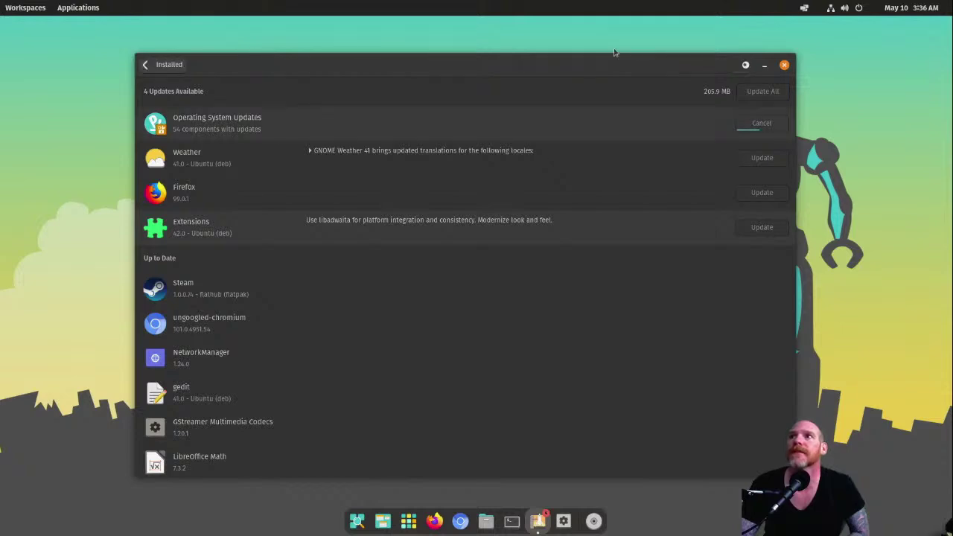
scroll(542, 342, "down", 5)
scroll(542, 342, "down", 15)
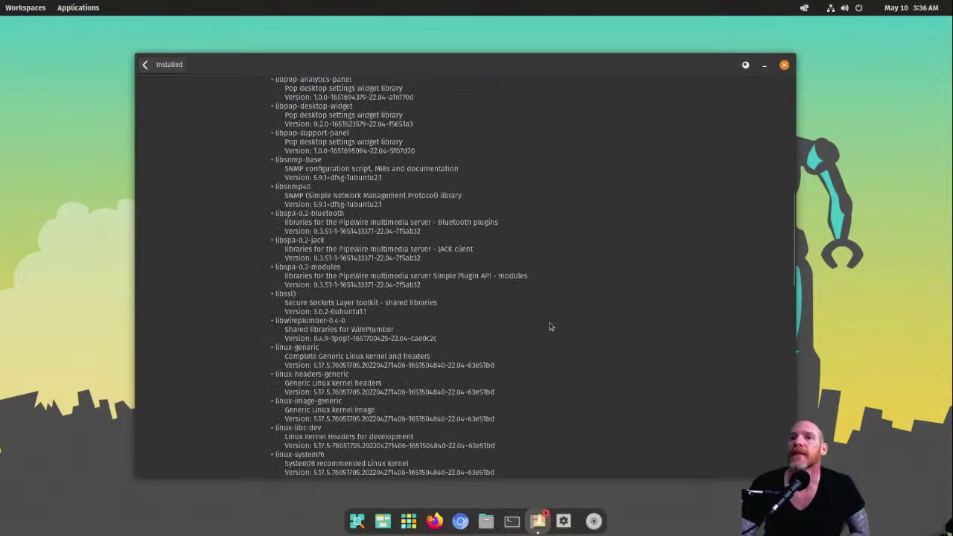
scroll(450, 346, "up", 20)
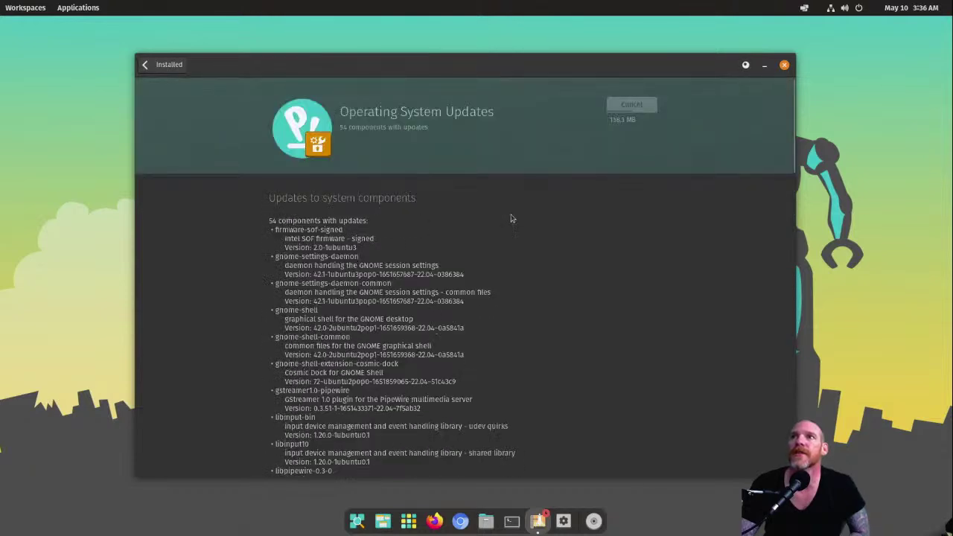
left_click(163, 67)
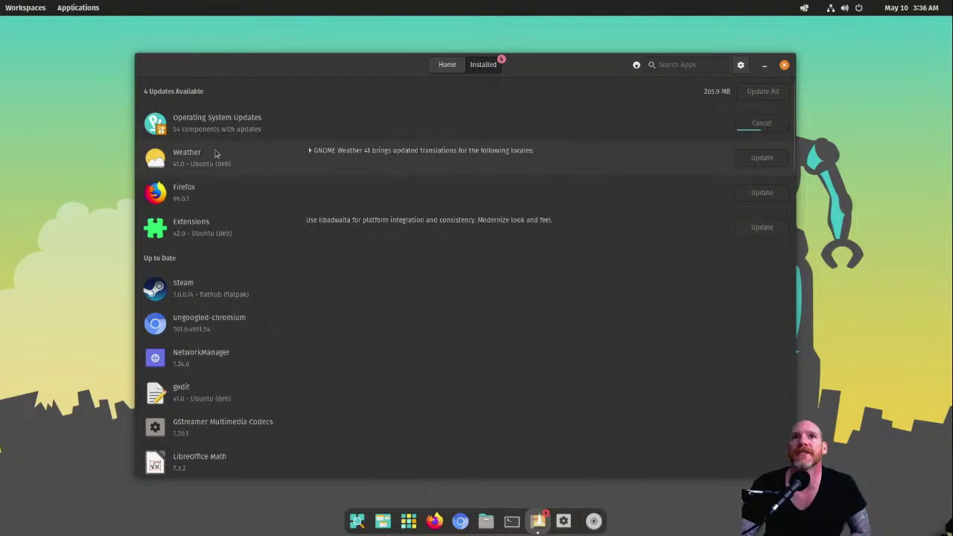
Step: Review the Weather app's details, update Extensions, then close Pop!_Shop
left_click(213, 125)
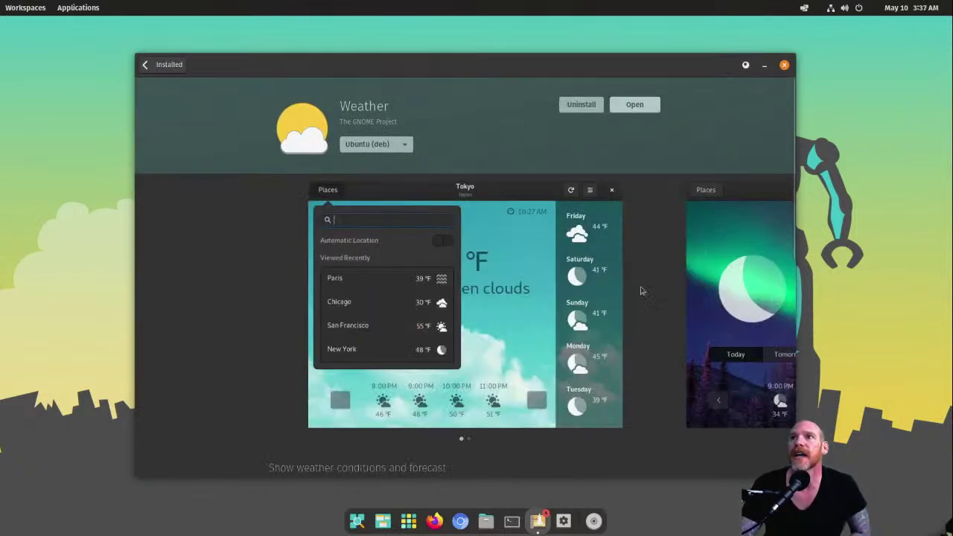
scroll(646, 298, "down", 5)
scroll(588, 337, "down", 3)
scroll(559, 347, "up", 10)
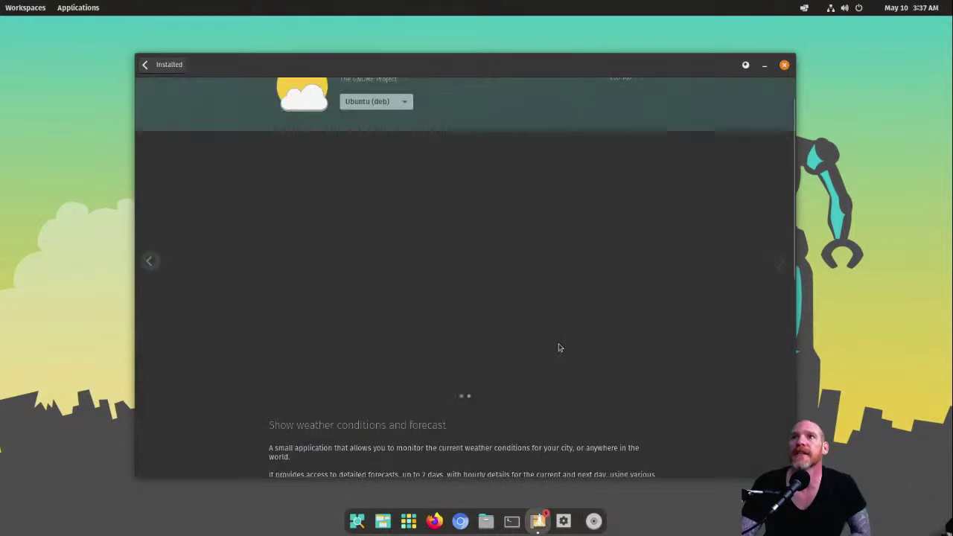
left_click(164, 64)
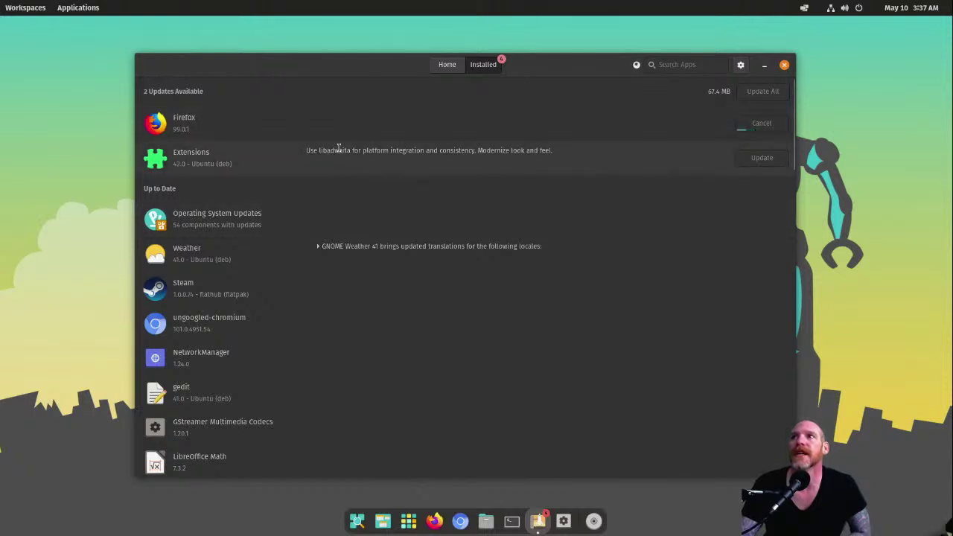
left_click(762, 123)
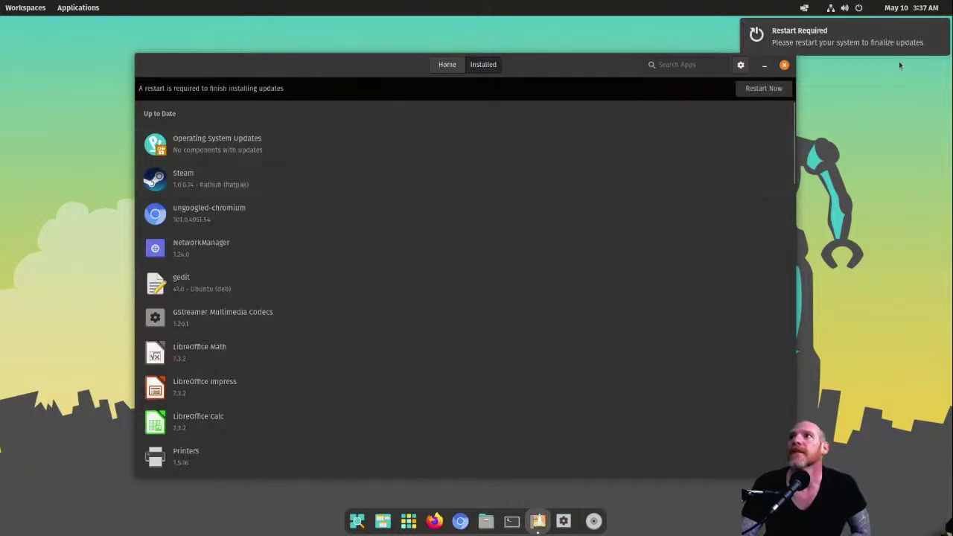
left_click(784, 65)
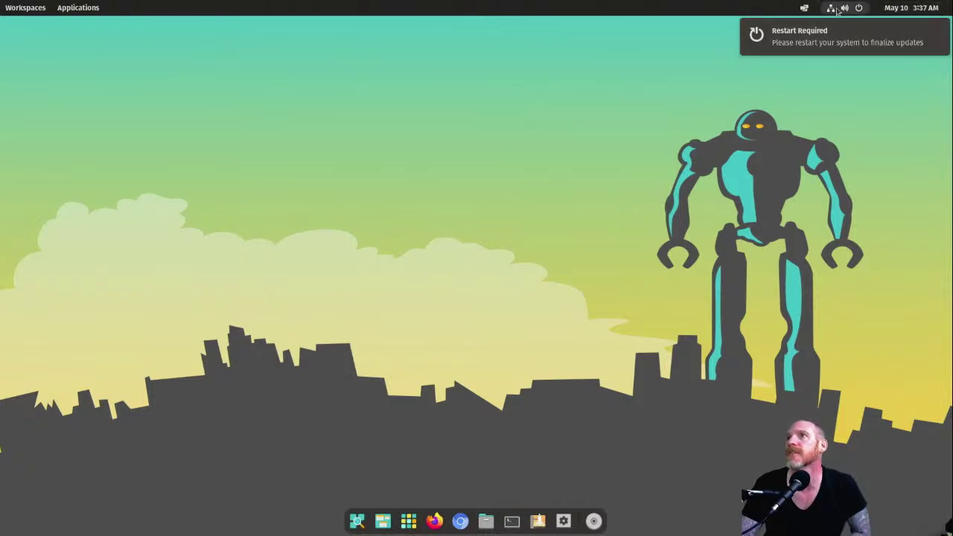
Step: Restart the Pop!_OS guest from the system menu's Power Off / Log Out options and confirm
left_click(861, 13)
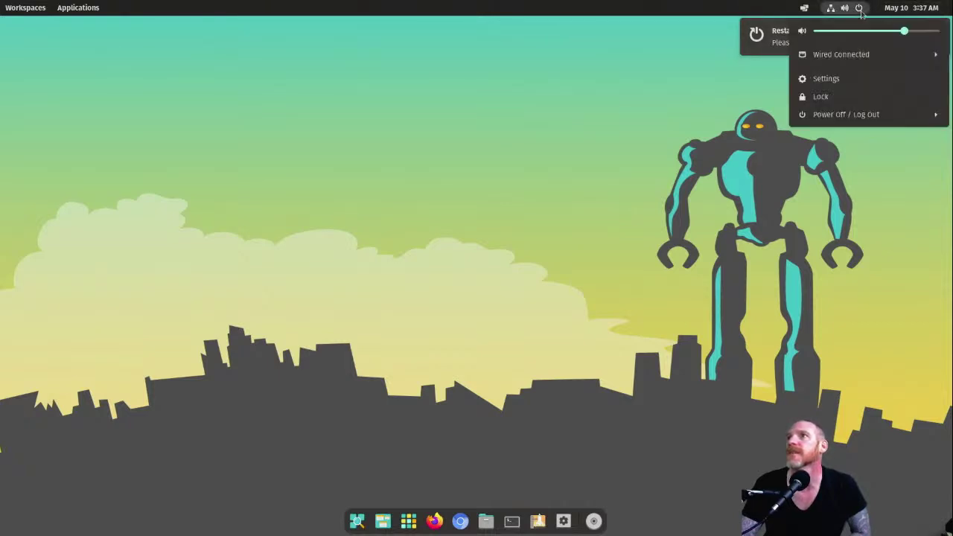
left_click(826, 115)
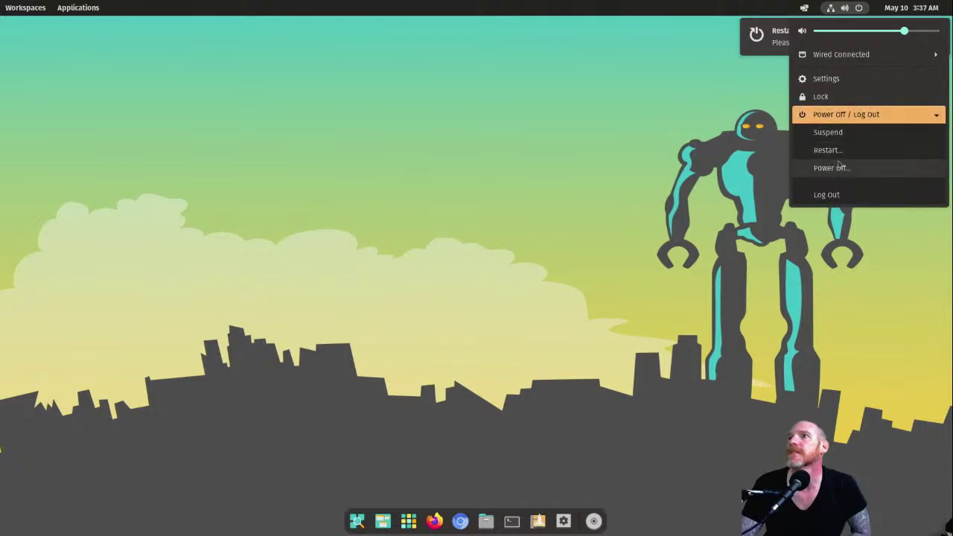
left_click(828, 150)
left_click(529, 298)
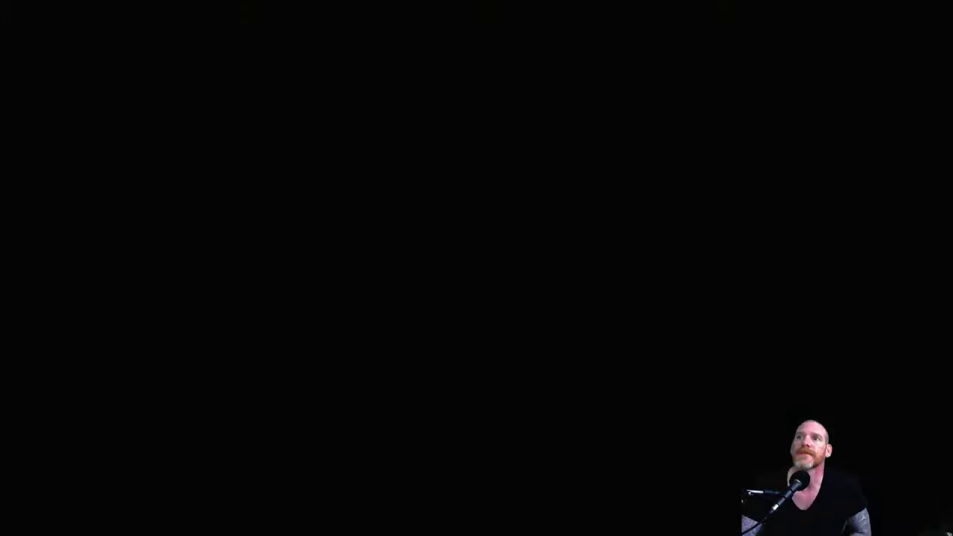